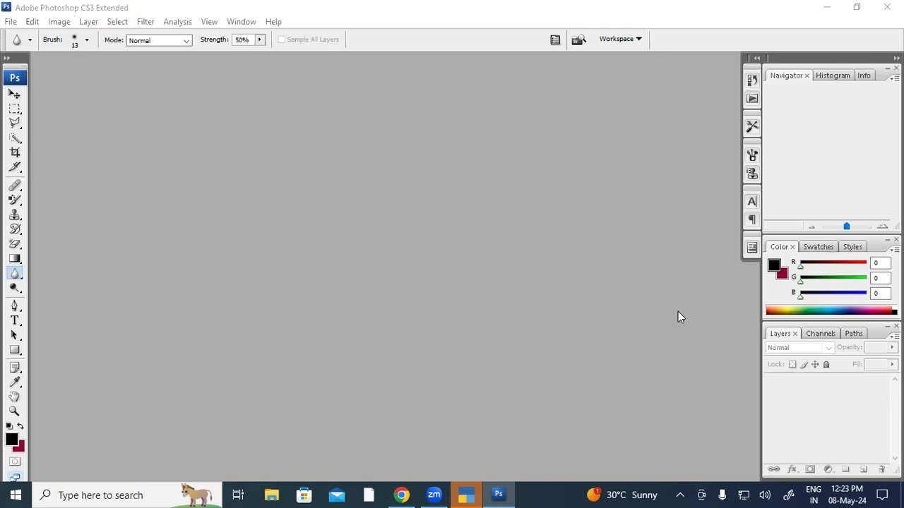
{"action": "left_click", "coordinate": [20, 263]}
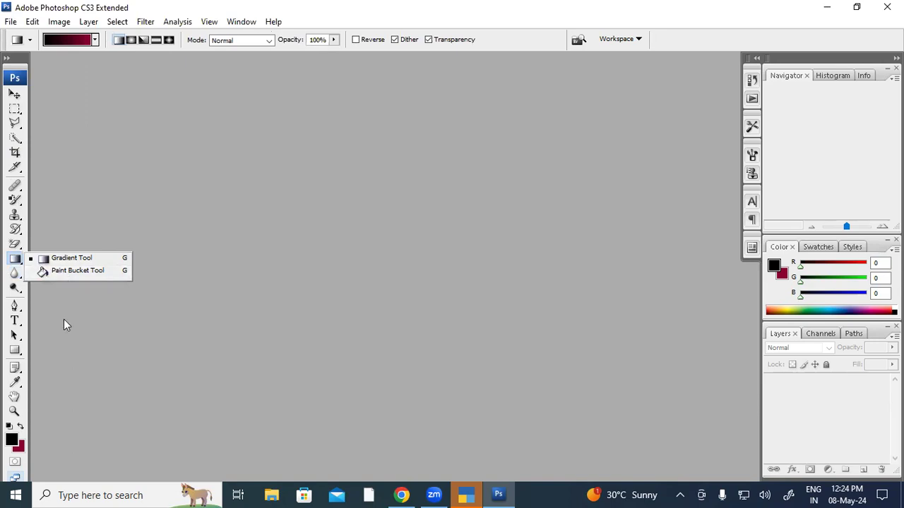
{"action": "left_click", "coordinate": [21, 277]}
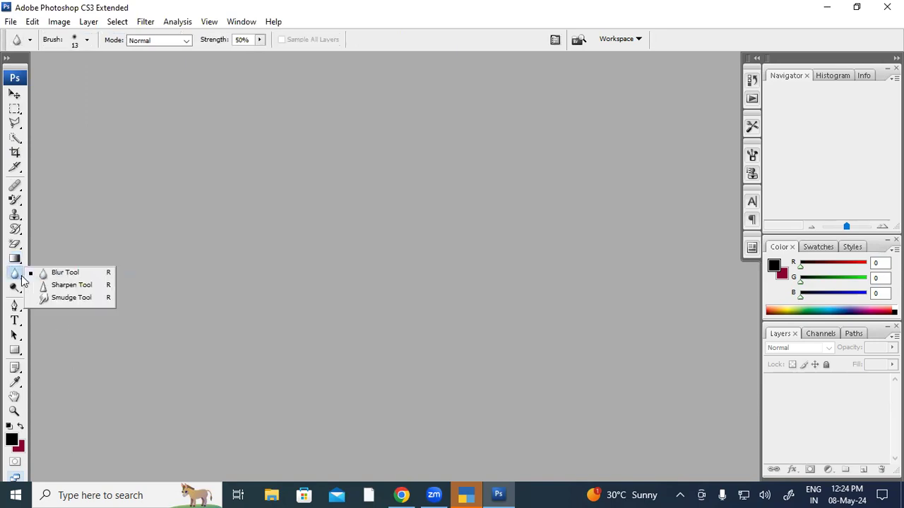
{"action": "left_click", "coordinate": [60, 276]}
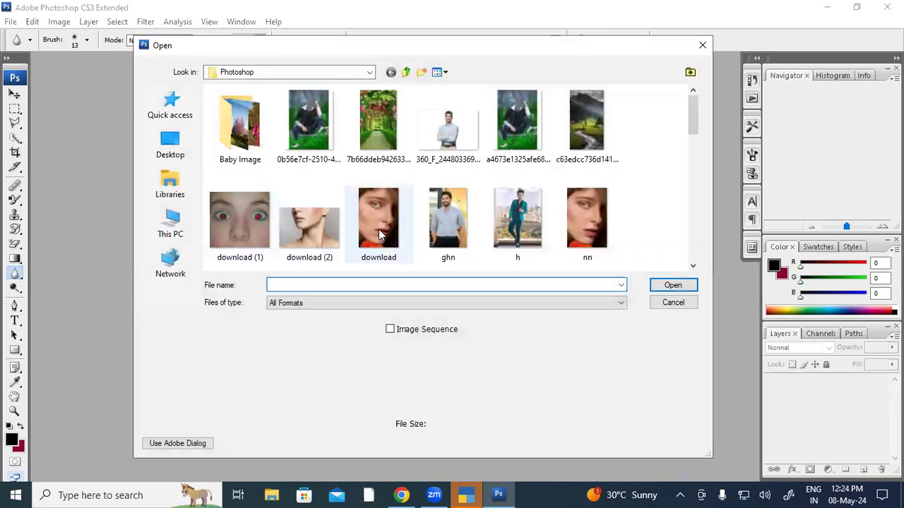
- Open six portrait photos together from the Photoshop folder, including the 360_F_244803369 man, both women in traditional dress, the pink-background woman and pexels-olly-846741
{"action": "left_click", "coordinate": [438, 141]}
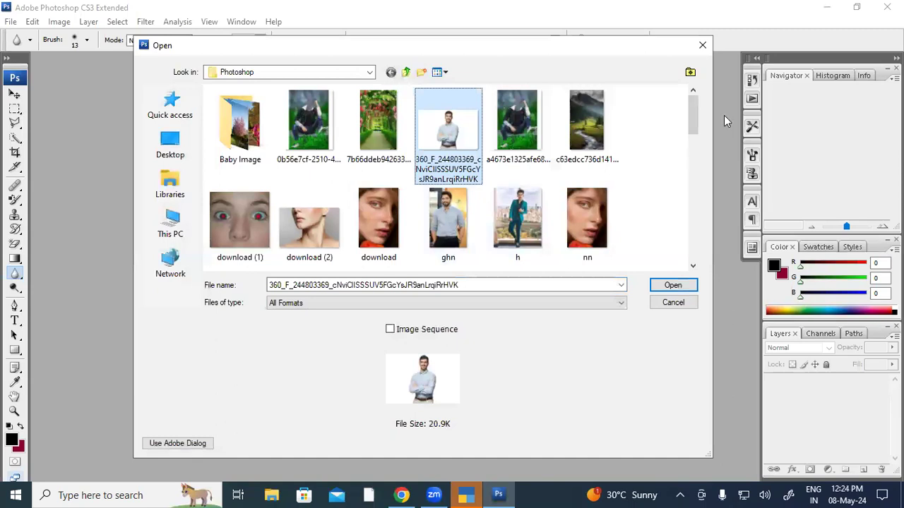
{"action": "left_click_drag", "start_coordinate": [695, 110], "coordinate": [693, 156]}
{"action": "left_click", "coordinate": [379, 137], "text": "ctrl"}
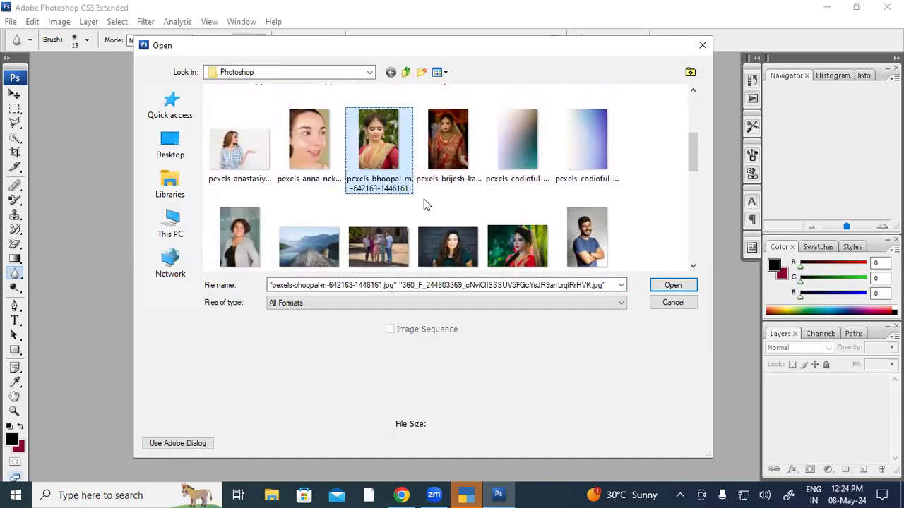
{"action": "left_click", "coordinate": [586, 239], "text": "ctrl"}
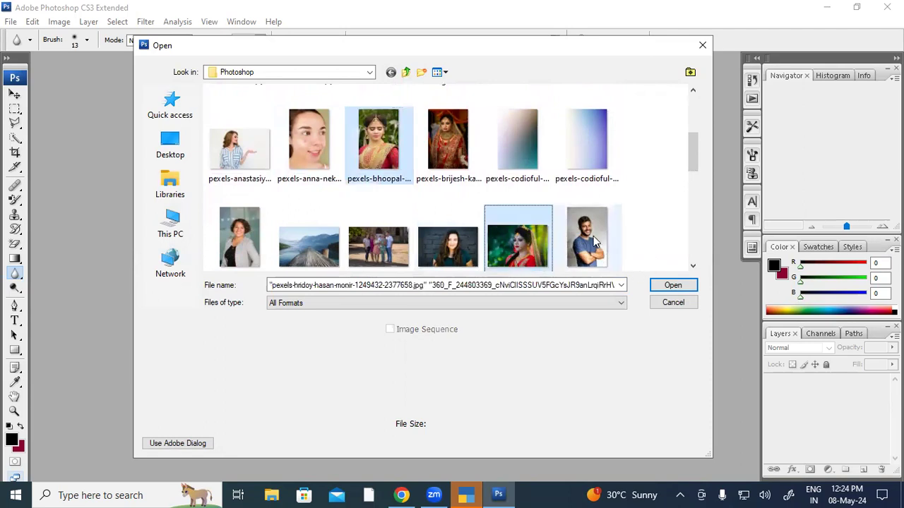
{"action": "left_click_drag", "start_coordinate": [694, 160], "coordinate": [692, 189]}
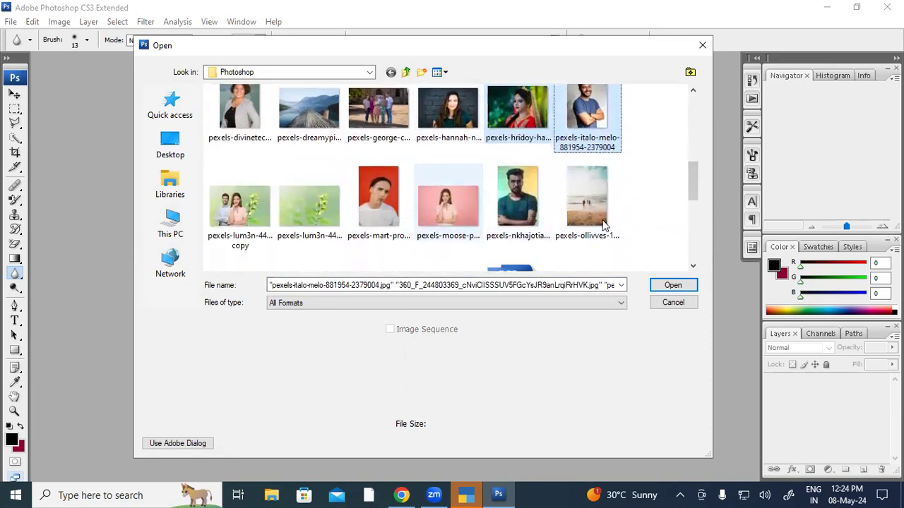
{"action": "left_click", "coordinate": [434, 201], "text": "ctrl"}
{"action": "left_click_drag", "start_coordinate": [693, 182], "coordinate": [694, 216]}
{"action": "left_click", "coordinate": [457, 150], "text": "ctrl"}
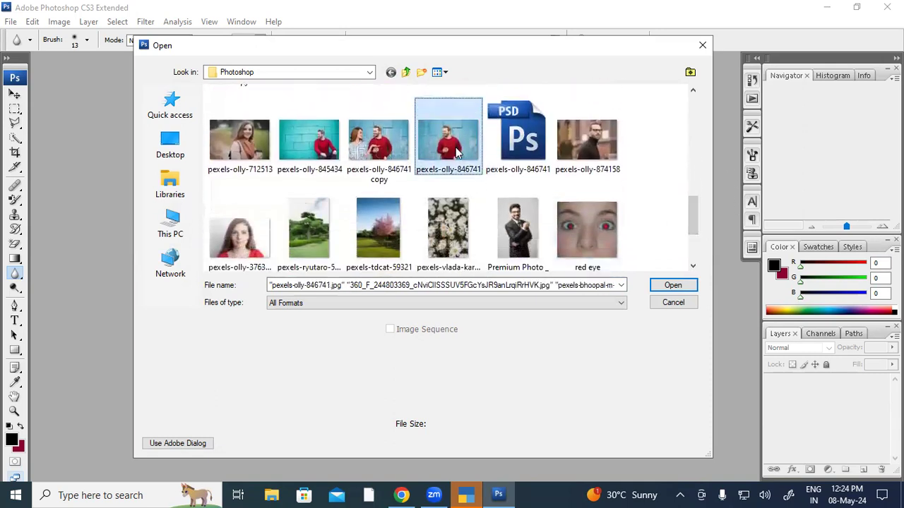
{"action": "left_click", "coordinate": [662, 284]}
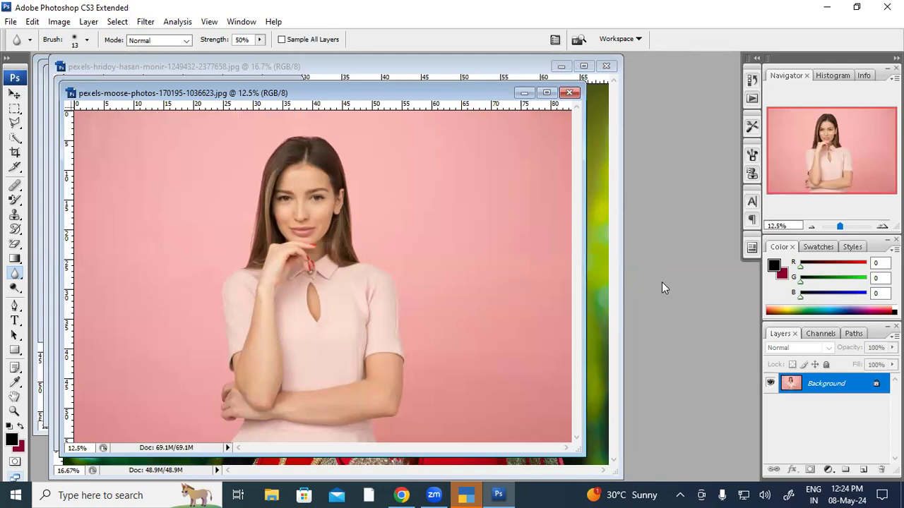
- Minimize the other five photos and place the pink-background woman's document window in the upper middle of the workspace
{"action": "left_click_drag", "start_coordinate": [305, 94], "coordinate": [353, 148]}
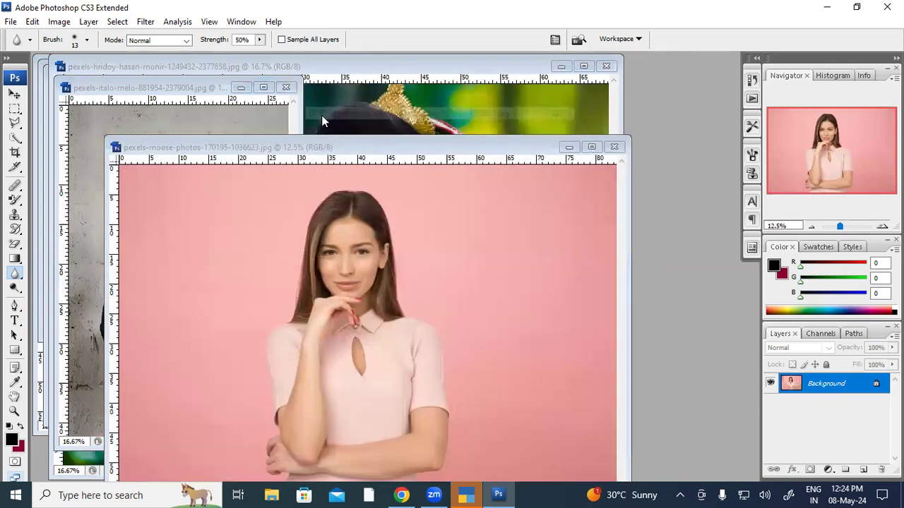
{"action": "left_click", "coordinate": [246, 96]}
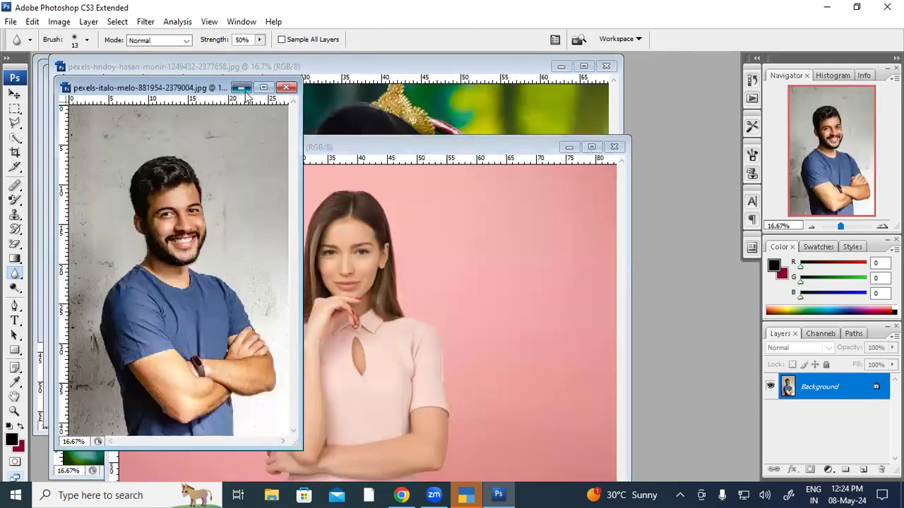
{"action": "left_click", "coordinate": [241, 87]}
{"action": "left_click", "coordinate": [561, 66]}
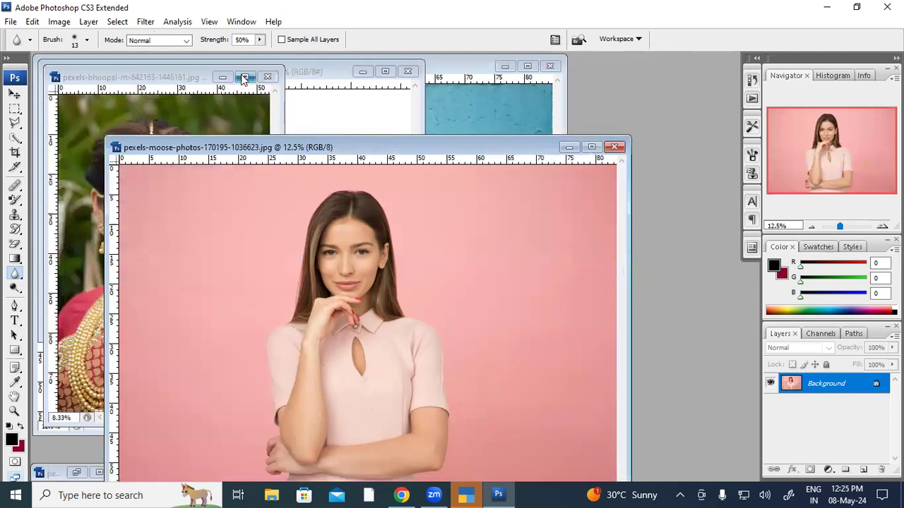
{"action": "left_click", "coordinate": [363, 71]}
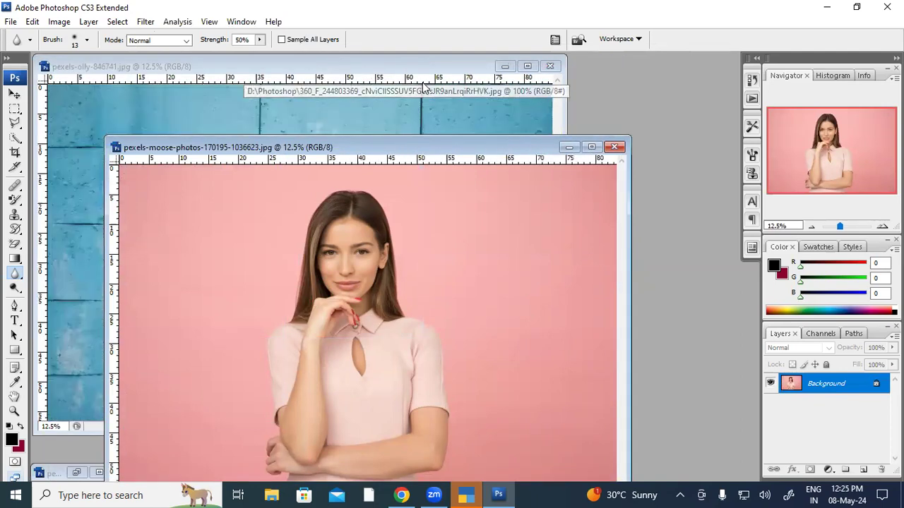
{"action": "left_click", "coordinate": [505, 66]}
{"action": "left_click_drag", "start_coordinate": [350, 150], "coordinate": [379, 62]}
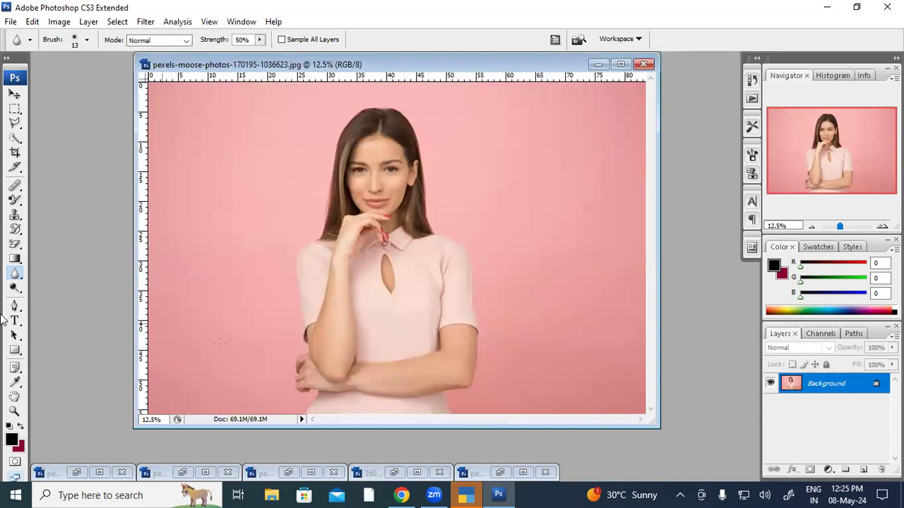
- Try a linear black-to-dark-red gradient drawn diagonally across the whole photo, and undo it
{"action": "left_click", "coordinate": [15, 258]}
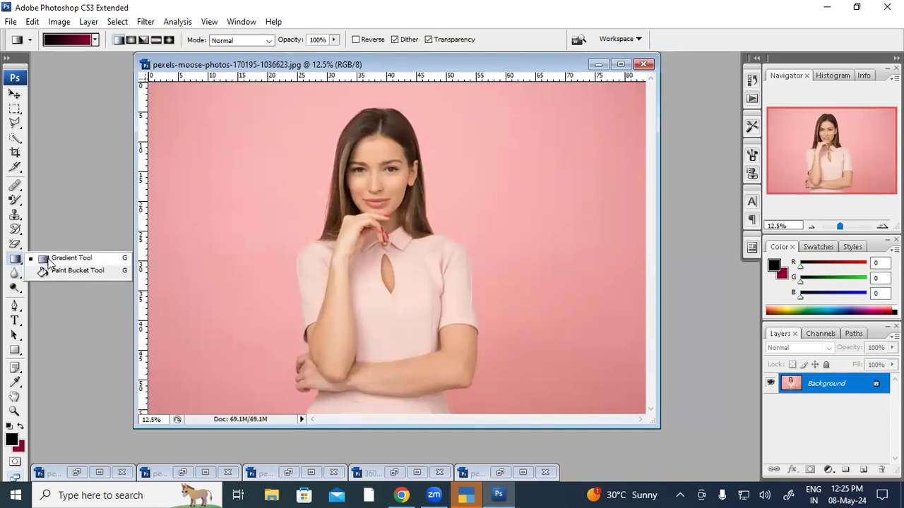
{"action": "left_click", "coordinate": [44, 260]}
{"action": "left_click_drag", "start_coordinate": [205, 149], "coordinate": [564, 387]}
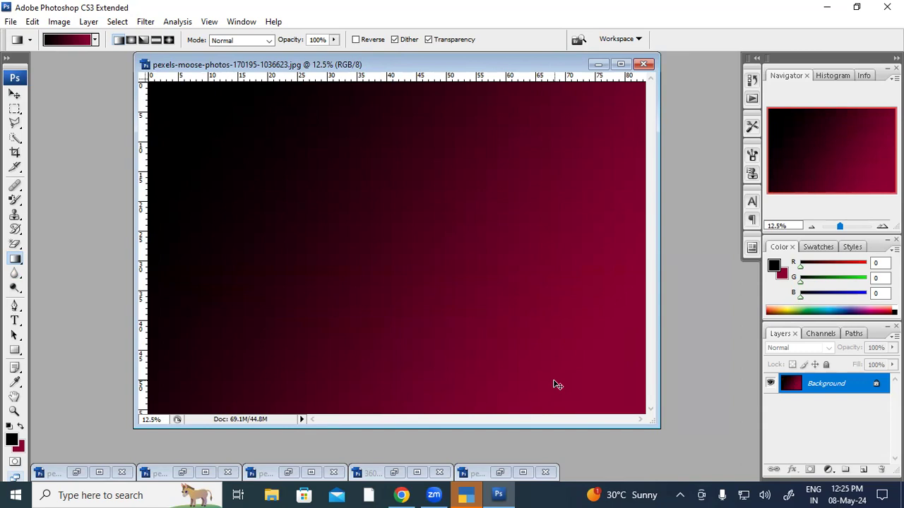
{"action": "key", "text": "ctrl+z"}
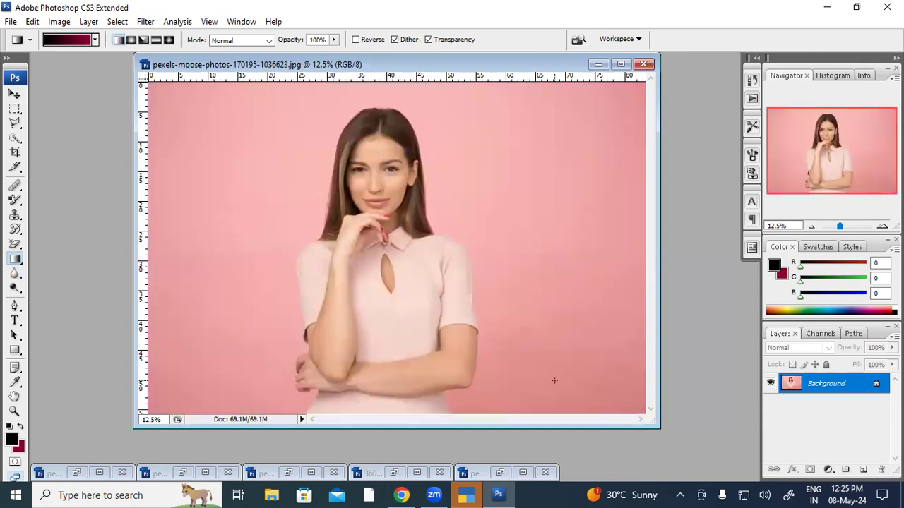
- Select the pink background around the woman with Quick Selection, subtracting both of her sleeves from the selection
{"action": "left_click", "coordinate": [15, 137]}
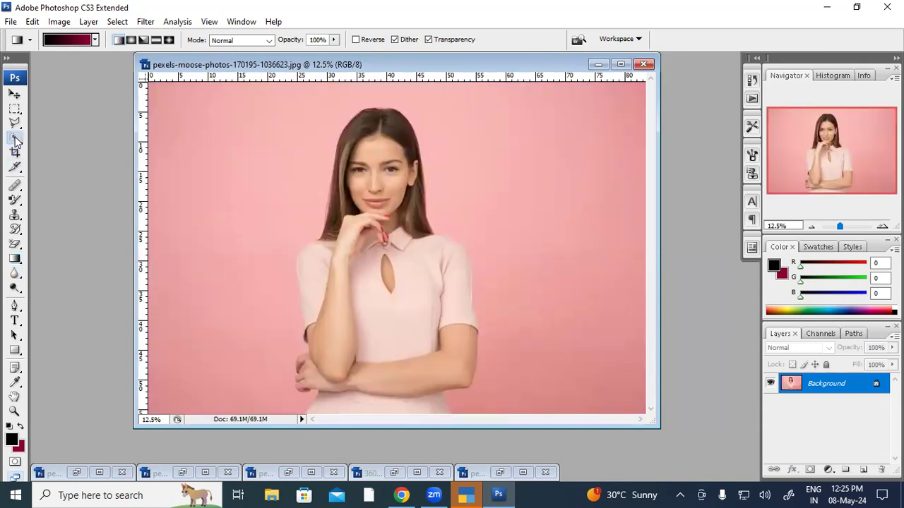
{"action": "mouse_move", "coordinate": [205, 149]}
{"action": "left_mouse_down"}
{"action": "mouse_move", "coordinate": [193, 185]}
{"action": "mouse_move", "coordinate": [187, 300]}
{"action": "left_mouse_up"}
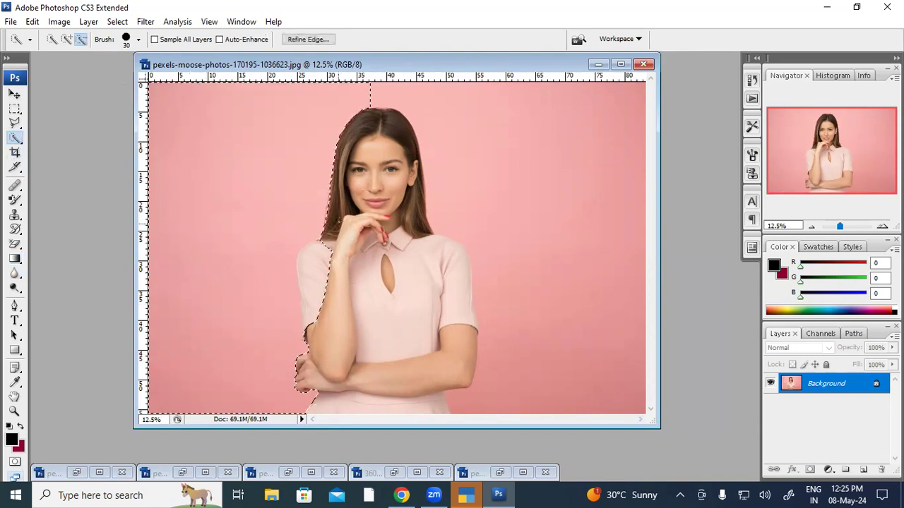
{"action": "left_click_drag", "start_coordinate": [323, 248], "coordinate": [305, 283]}
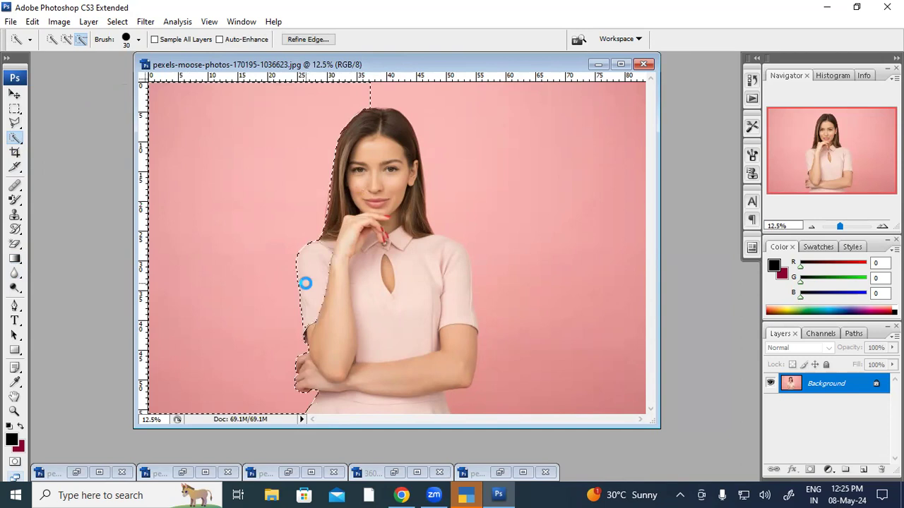
{"action": "left_click", "coordinate": [66, 39]}
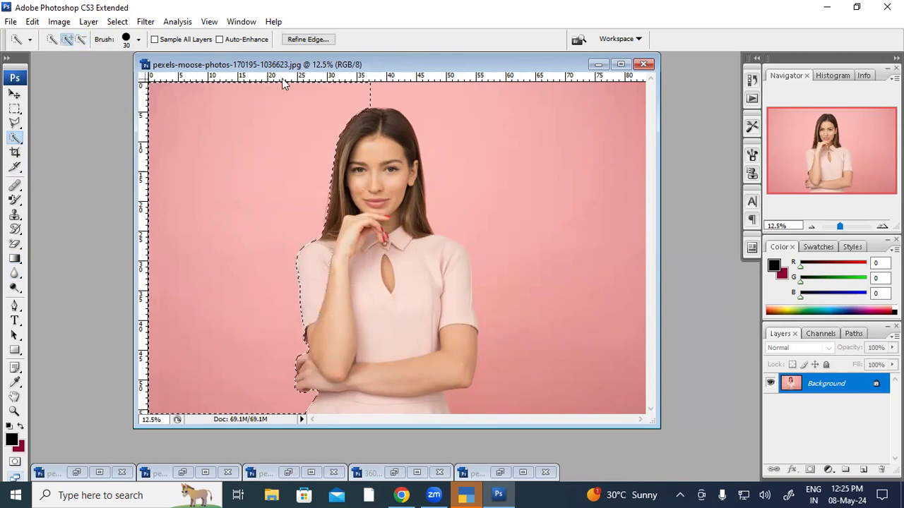
{"action": "mouse_move", "coordinate": [367, 92]}
{"action": "left_mouse_down"}
{"action": "mouse_move", "coordinate": [469, 112]}
{"action": "mouse_move", "coordinate": [570, 162]}
{"action": "left_mouse_up"}
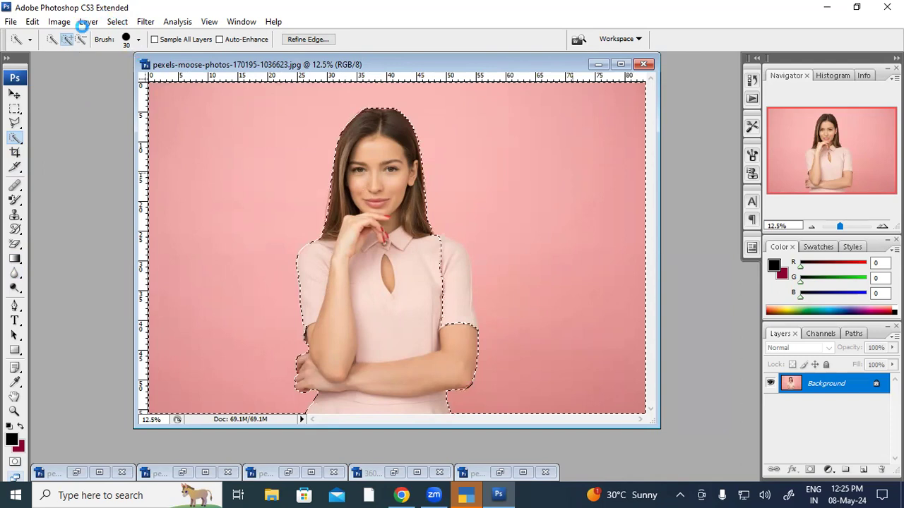
{"action": "left_click", "coordinate": [80, 40]}
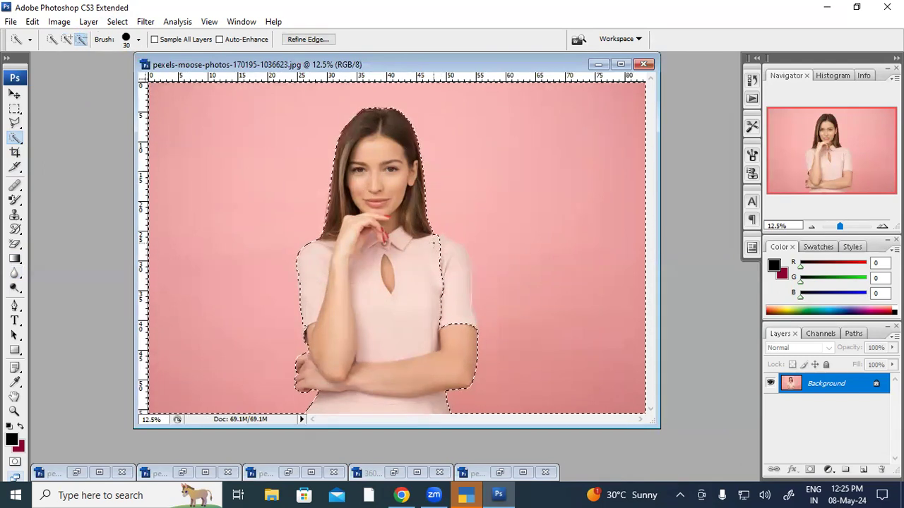
{"action": "left_click_drag", "start_coordinate": [443, 240], "coordinate": [456, 283]}
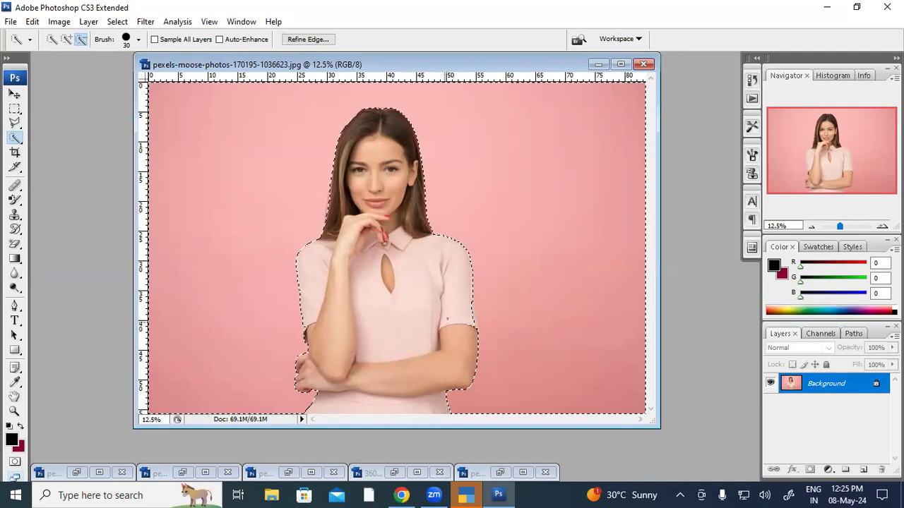
{"action": "left_click", "coordinate": [450, 336]}
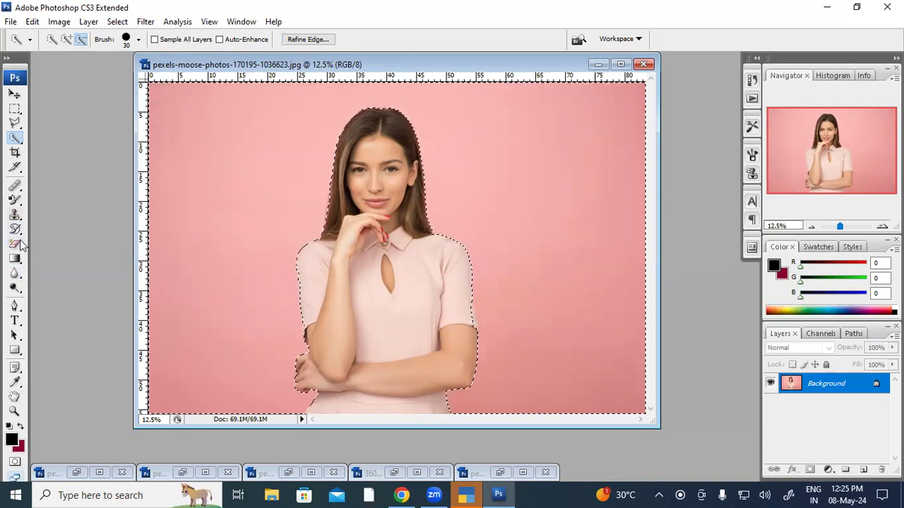
- Fill the selected background with linear black-to-dark-red gradients, redrawing them in several different directions
{"action": "left_click_drag", "start_coordinate": [22, 261], "coordinate": [57, 258]}
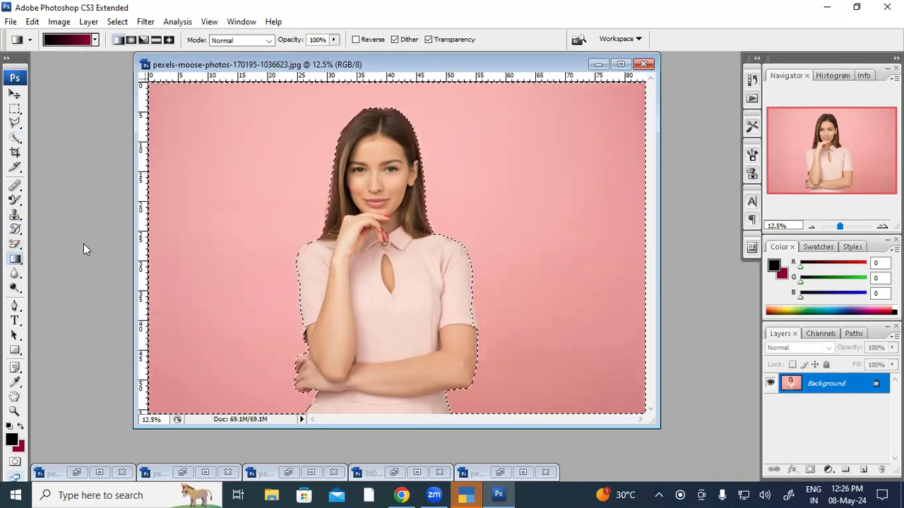
{"action": "left_click_drag", "start_coordinate": [231, 147], "coordinate": [575, 380]}
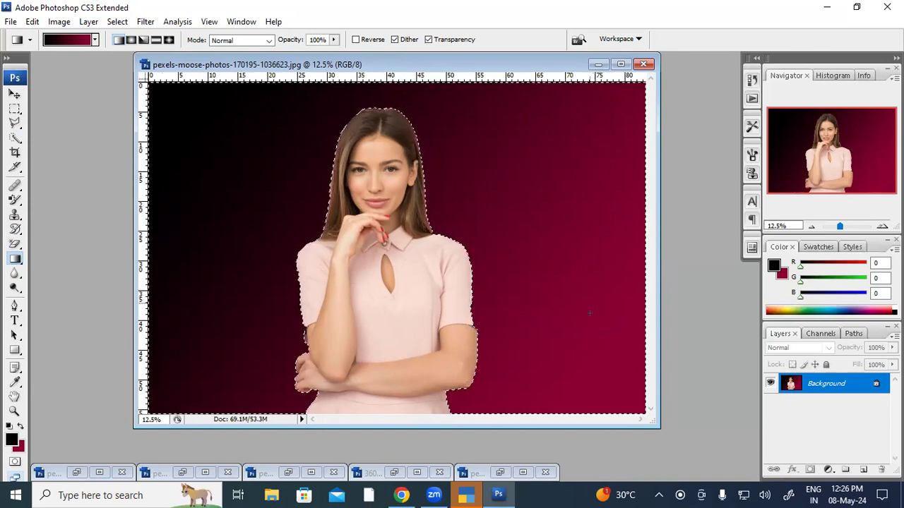
{"action": "left_click_drag", "start_coordinate": [622, 110], "coordinate": [167, 380]}
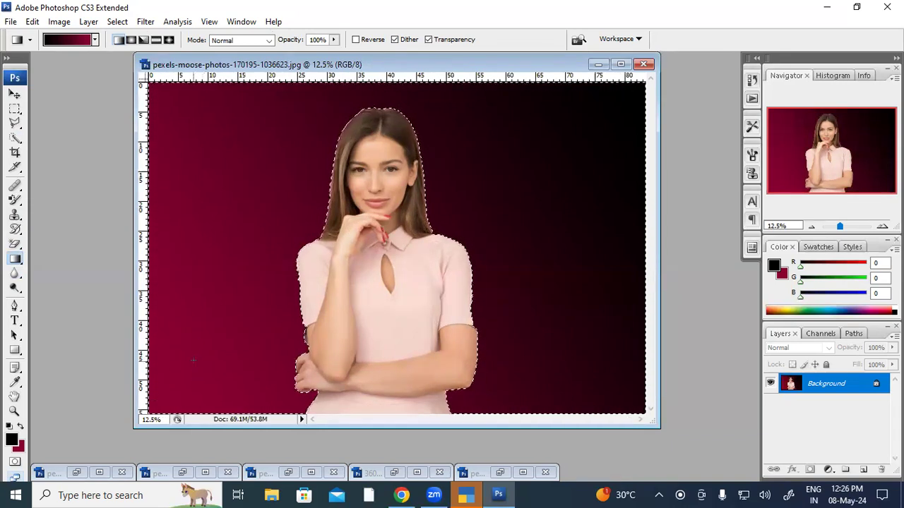
{"action": "left_click_drag", "start_coordinate": [421, 227], "coordinate": [570, 181]}
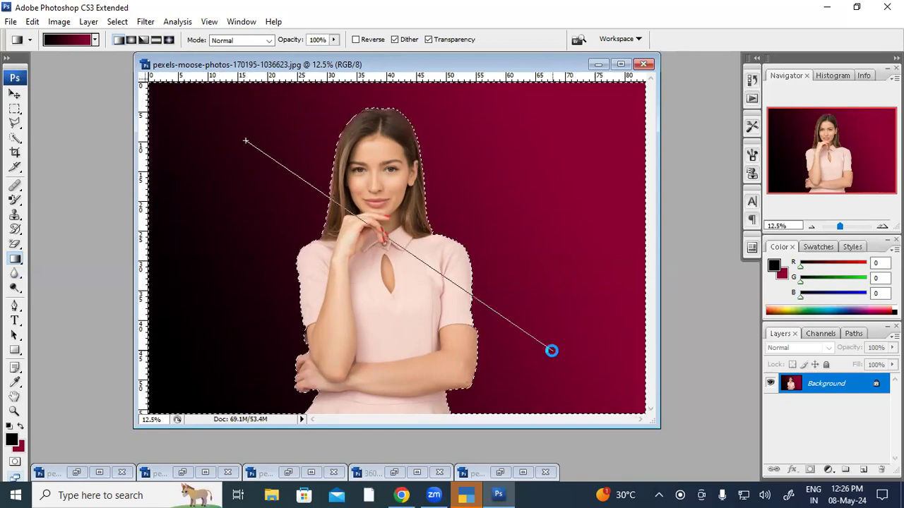
{"action": "left_click_drag", "start_coordinate": [552, 351], "coordinate": [552, 351]}
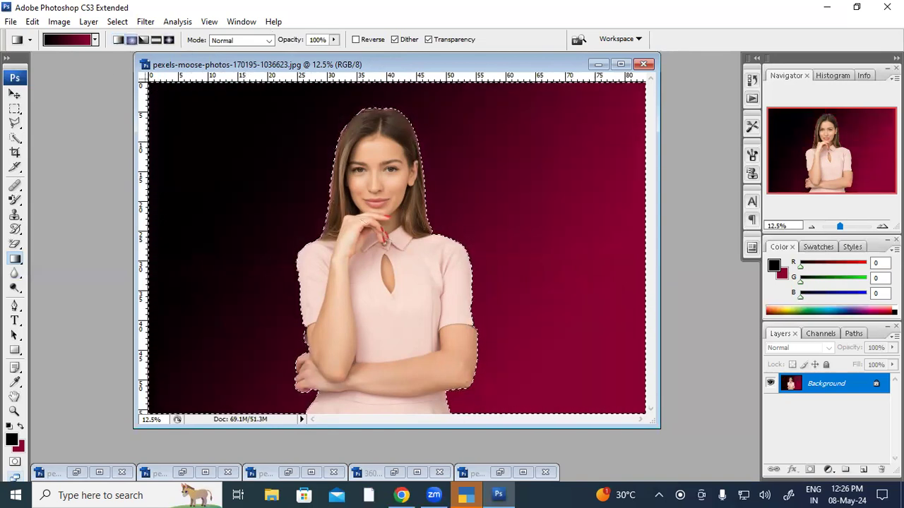
- Apply radial black-to-dark-red gradients to the selected background, with the dark centre beside the woman's head
{"action": "left_click_drag", "start_coordinate": [302, 191], "coordinate": [512, 298]}
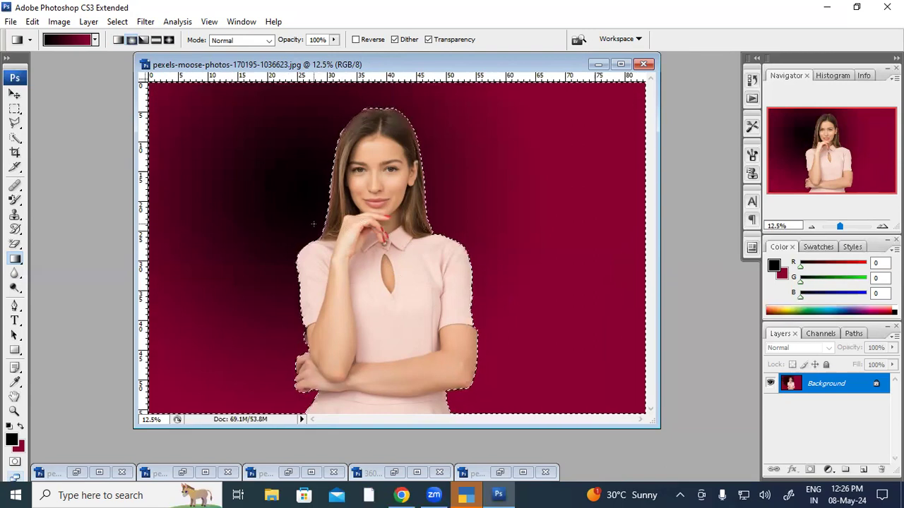
{"action": "left_click_drag", "start_coordinate": [317, 217], "coordinate": [442, 294]}
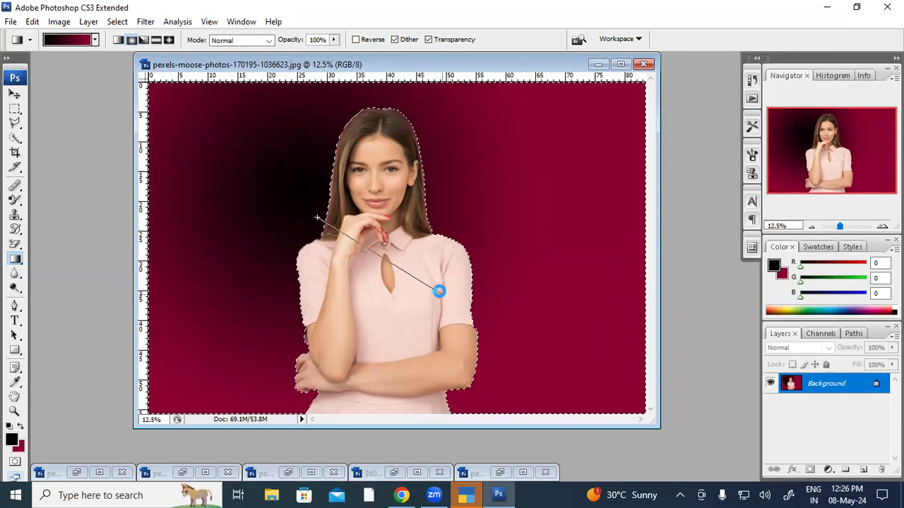
{"action": "left_click_drag", "start_coordinate": [468, 221], "coordinate": [468, 221]}
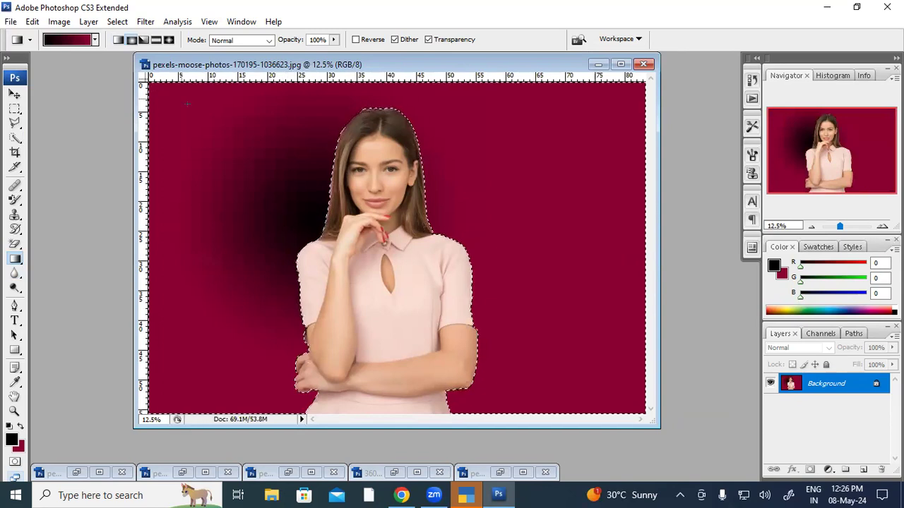
- Apply an angle gradient from black to dark red diagonally across the selected background
{"action": "left_click", "coordinate": [144, 41]}
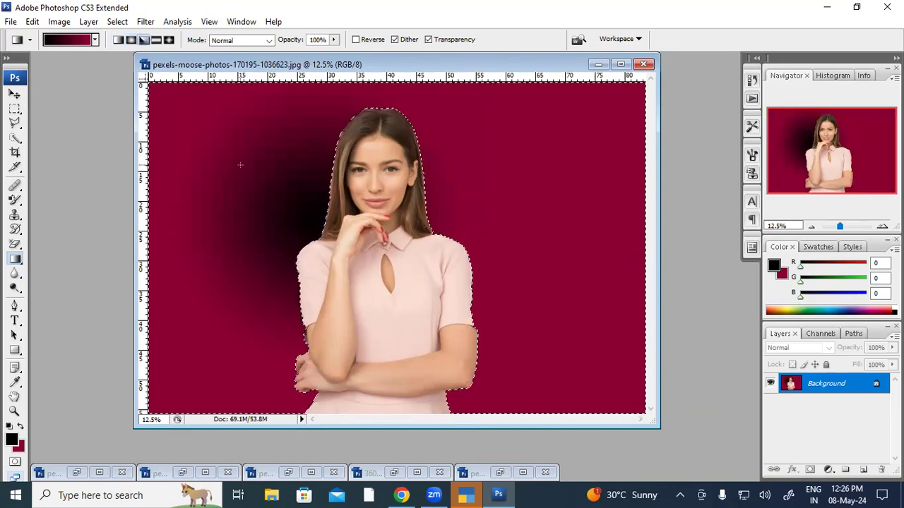
{"action": "left_click_drag", "start_coordinate": [499, 317], "coordinate": [499, 317]}
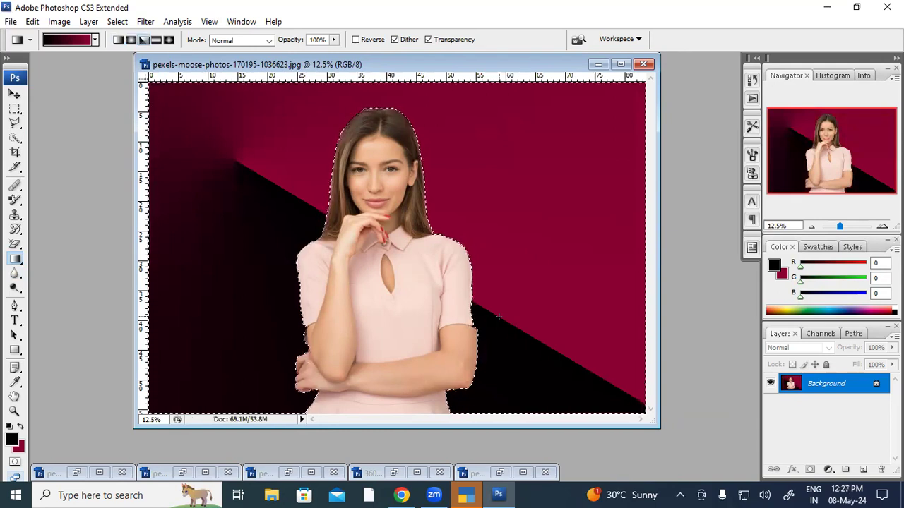
- Redraw the angle gradient from black to dark red across the selected background, sweeping it diagonally down from the upper right
{"action": "left_click_drag", "start_coordinate": [549, 148], "coordinate": [228, 374]}
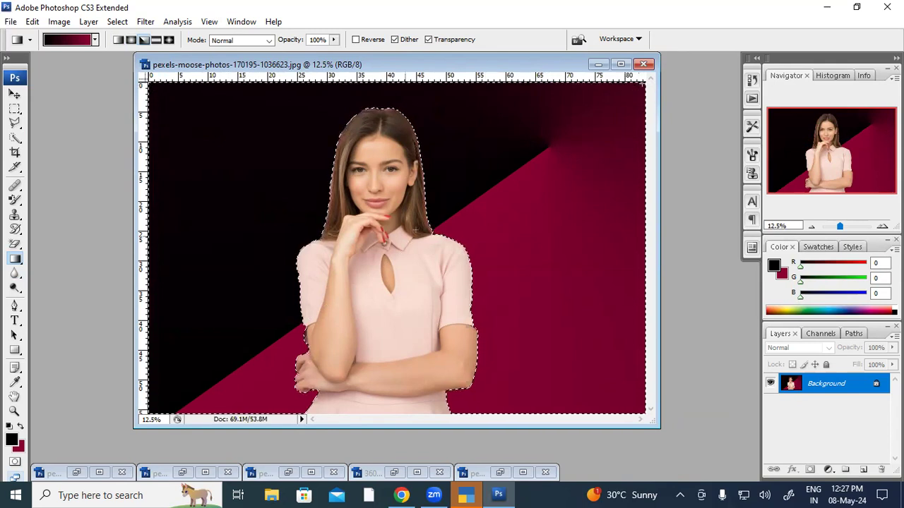
{"action": "left_click_drag", "start_coordinate": [127, 432], "coordinate": [82, 410]}
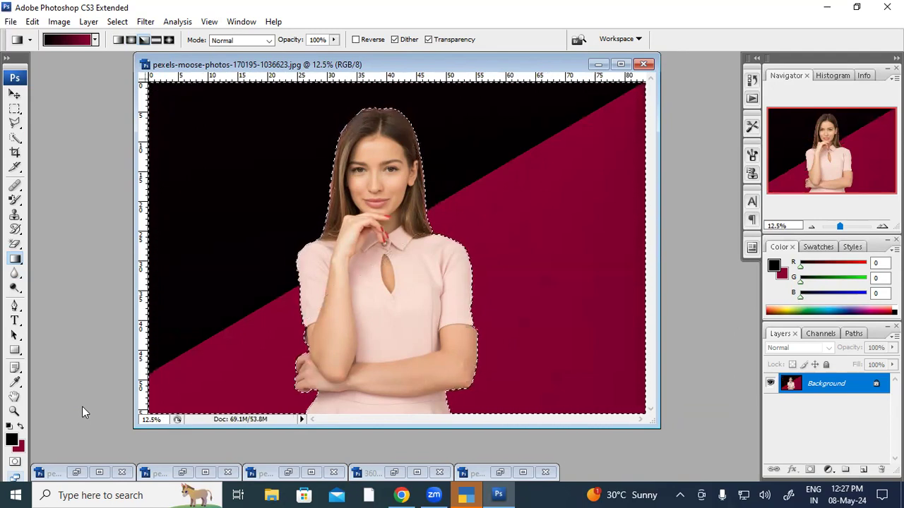
- Fill the selected background with reflected black-to-dark-red gradients, redrawing them at different angles and lengths for wide and narrow dark bands
{"action": "left_click", "coordinate": [156, 41]}
{"action": "left_click_drag", "start_coordinate": [224, 174], "coordinate": [478, 311]}
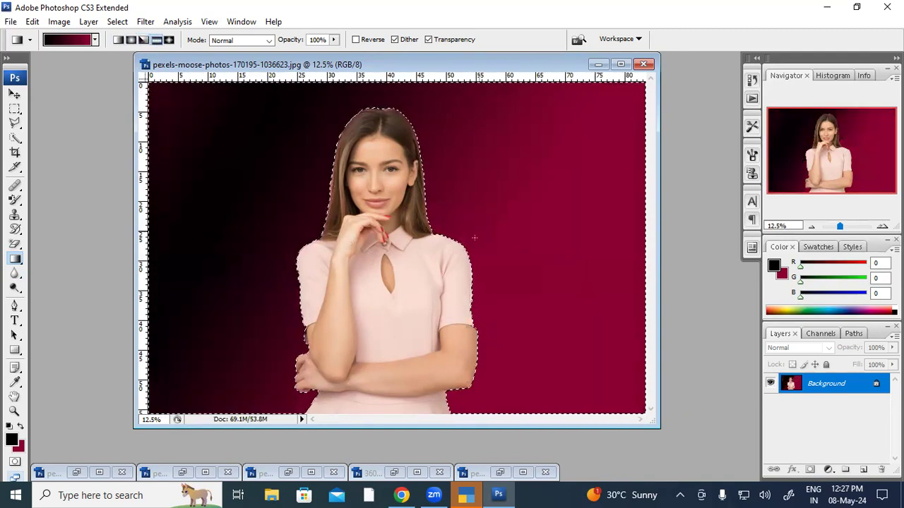
{"action": "left_click_drag", "start_coordinate": [480, 191], "coordinate": [402, 247]}
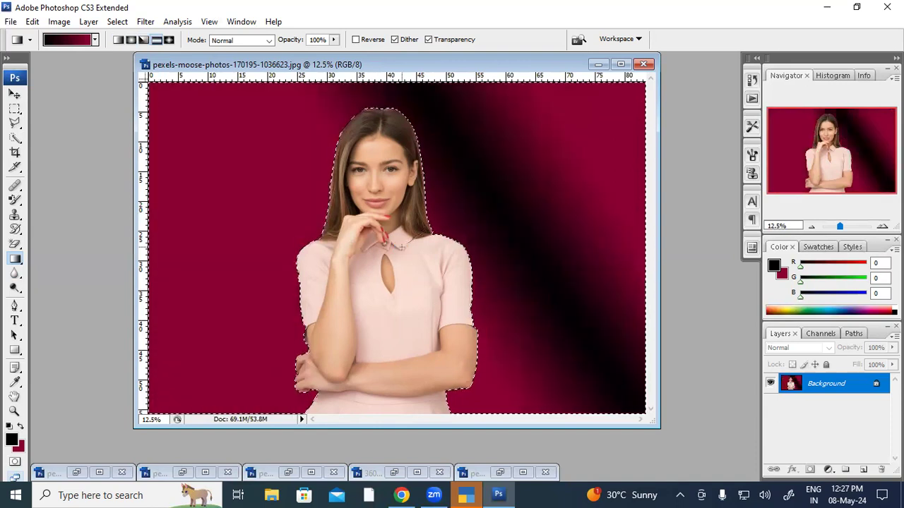
{"action": "left_click_drag", "start_coordinate": [290, 203], "coordinate": [304, 239]}
{"action": "left_click_drag", "start_coordinate": [273, 277], "coordinate": [289, 288]}
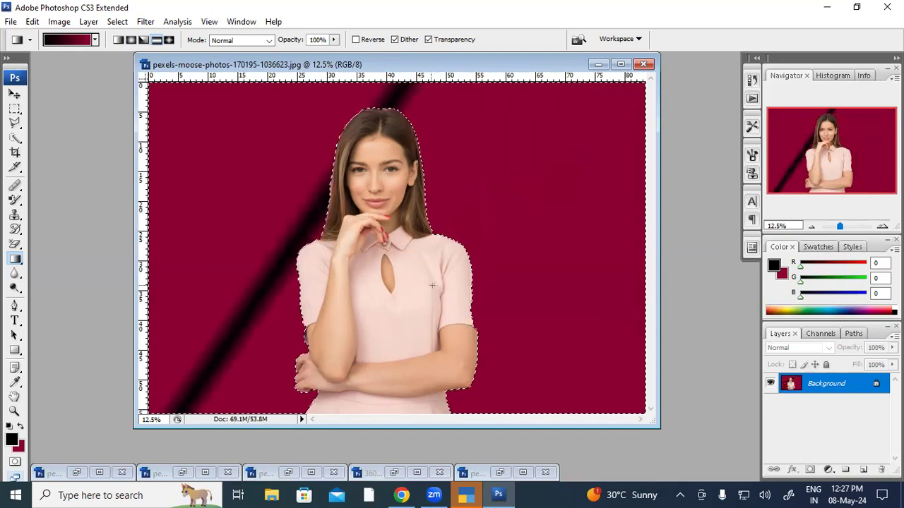
- Apply diamond gradients from black to dark red to the selected background, with the dark centre beside the woman's head
{"action": "left_click_drag", "start_coordinate": [381, 270], "coordinate": [382, 271]}
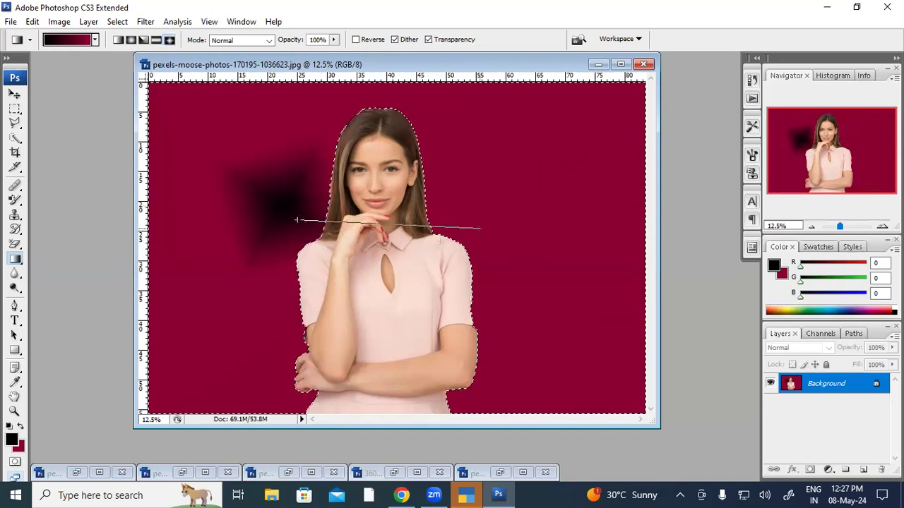
{"action": "left_click_drag", "start_coordinate": [473, 226], "coordinate": [472, 226]}
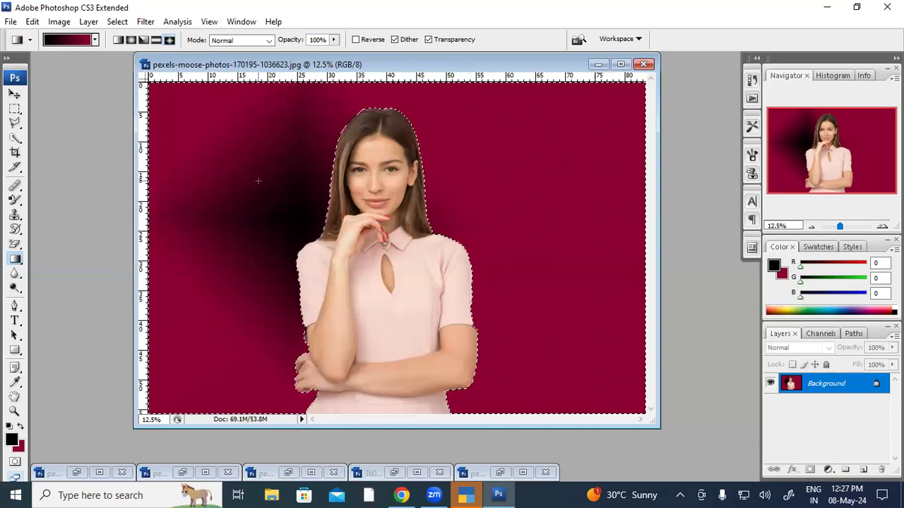
- Choose the Orange, Yellow, Orange gradient preset and draw diamond gradients with it on the selected background
{"action": "left_click", "coordinate": [95, 41]}
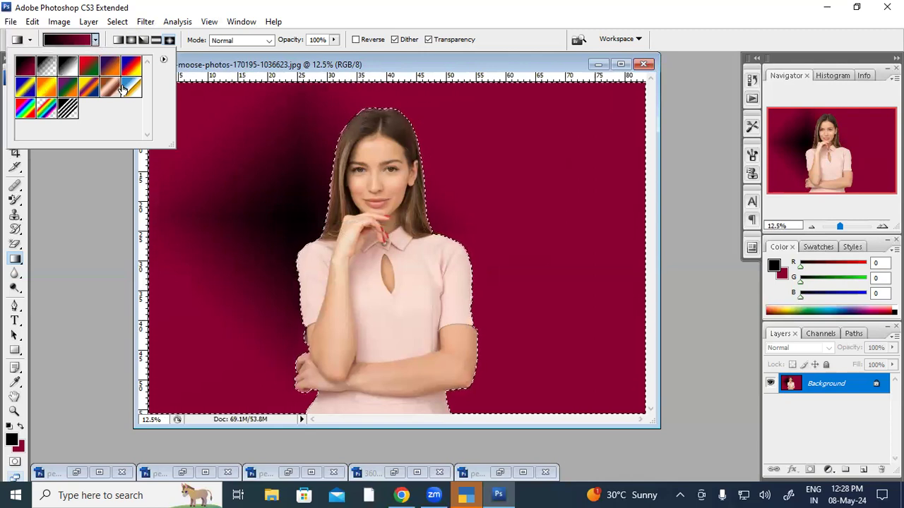
{"action": "left_click", "coordinate": [45, 89]}
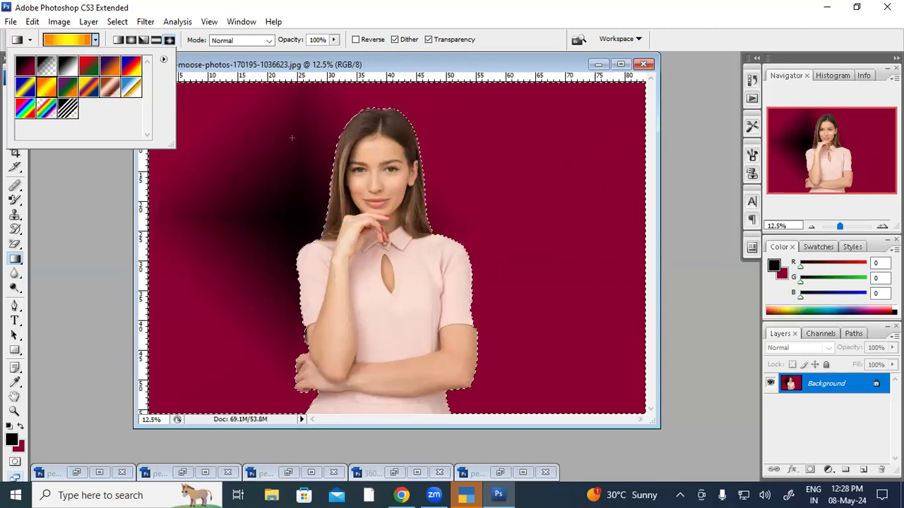
{"action": "left_click_drag", "start_coordinate": [292, 137], "coordinate": [451, 311]}
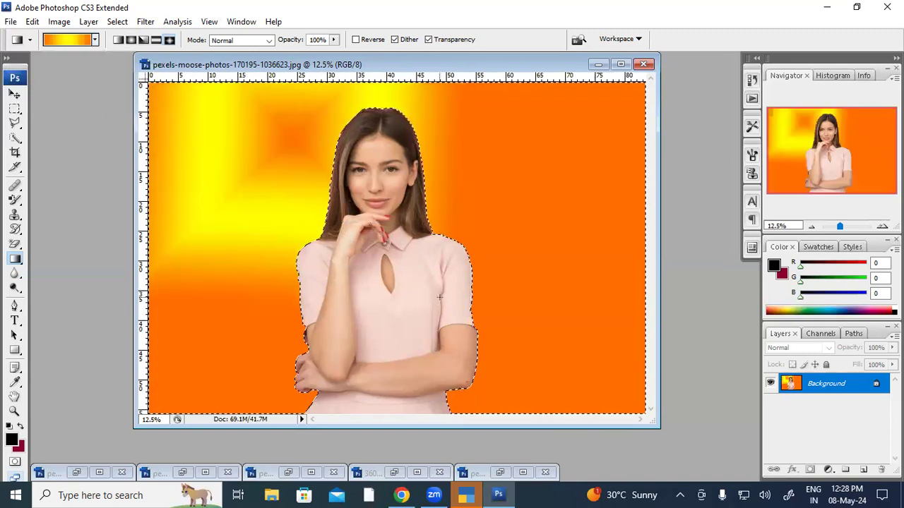
{"action": "left_click_drag", "start_coordinate": [441, 224], "coordinate": [441, 225]}
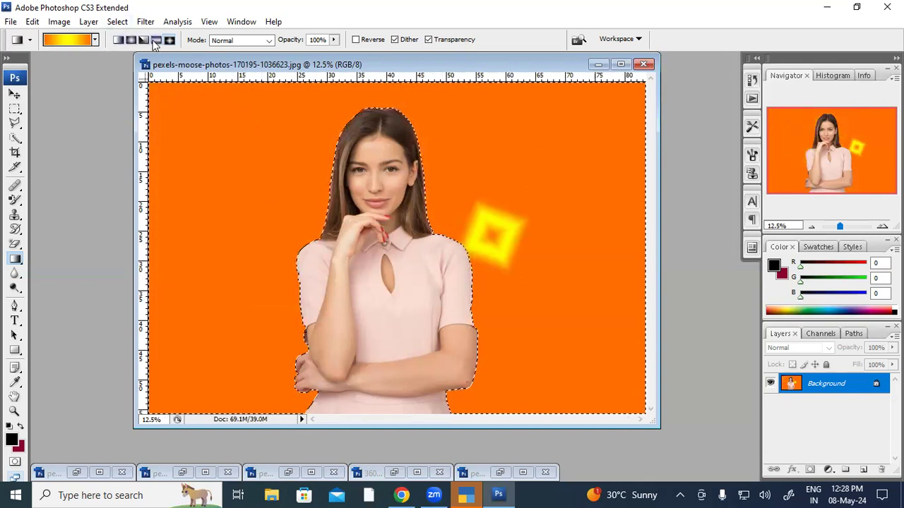
- Apply radial Orange, Yellow, Orange gradients to the selected background, first a small ring and finally a large one beside the woman
{"action": "left_click", "coordinate": [118, 39]}
{"action": "left_click", "coordinate": [132, 40]}
{"action": "left_click_drag", "start_coordinate": [275, 220], "coordinate": [275, 219]}
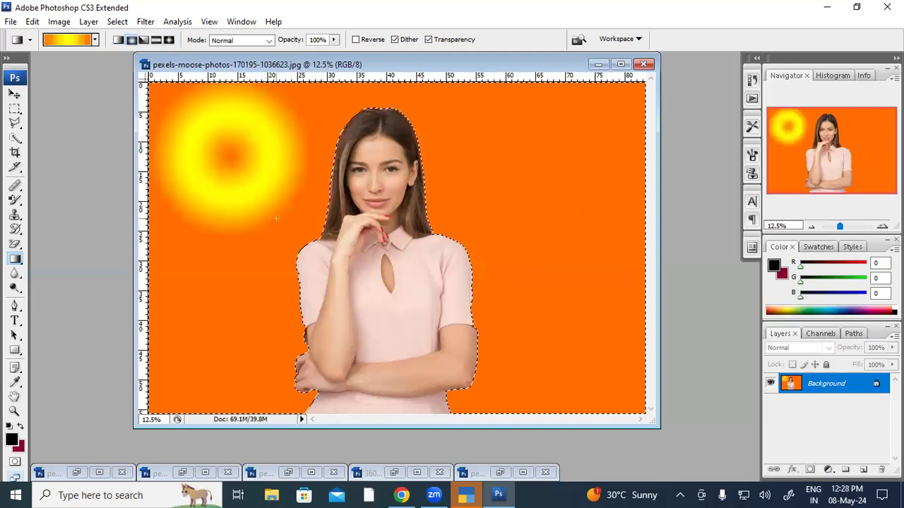
{"action": "left_click_drag", "start_coordinate": [243, 260], "coordinate": [414, 276]}
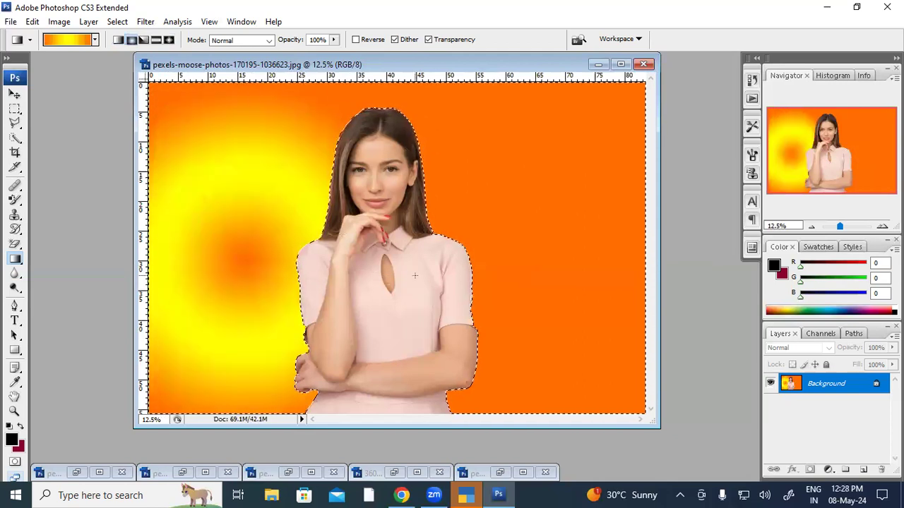
- Open the Orange, Yellow, Orange gradient for editing in the Gradient Editor
{"action": "left_click", "coordinate": [75, 39]}
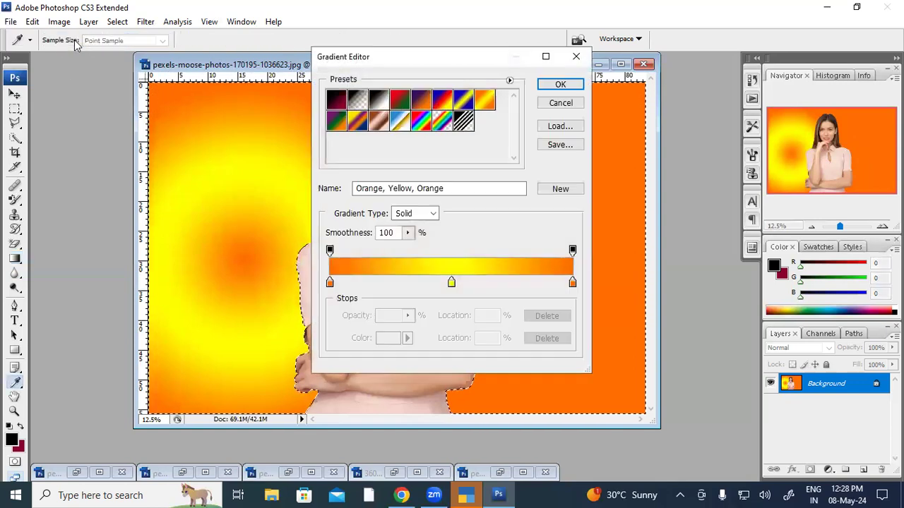
{"action": "left_click", "coordinate": [574, 56]}
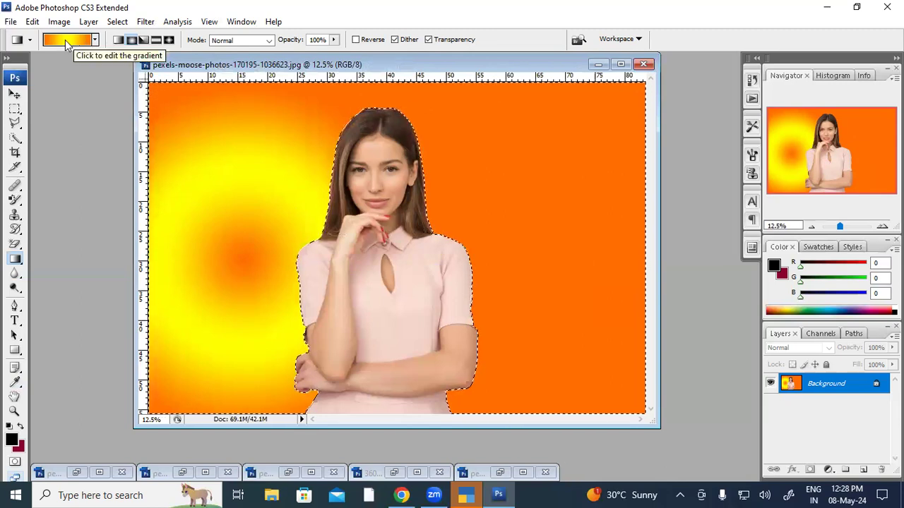
{"action": "left_click", "coordinate": [65, 40]}
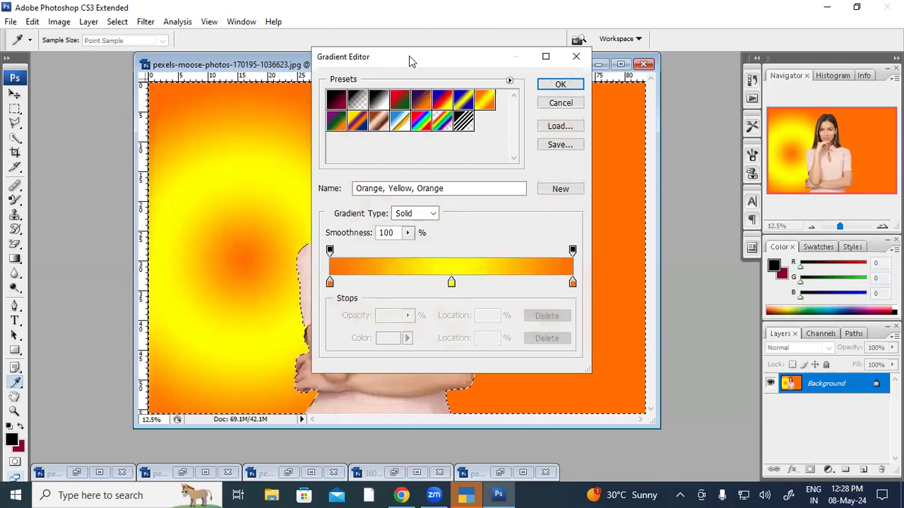
{"action": "left_click_drag", "start_coordinate": [412, 63], "coordinate": [227, 27]}
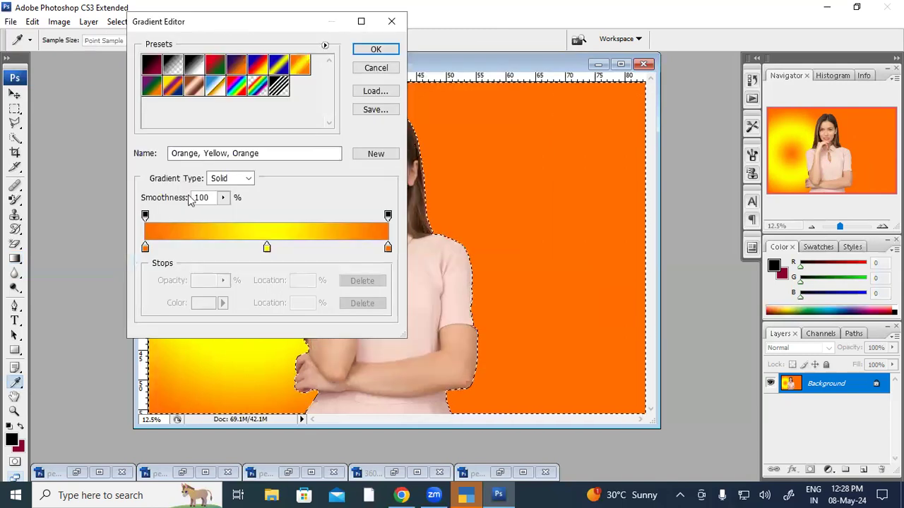
{"action": "left_click", "coordinate": [145, 248]}
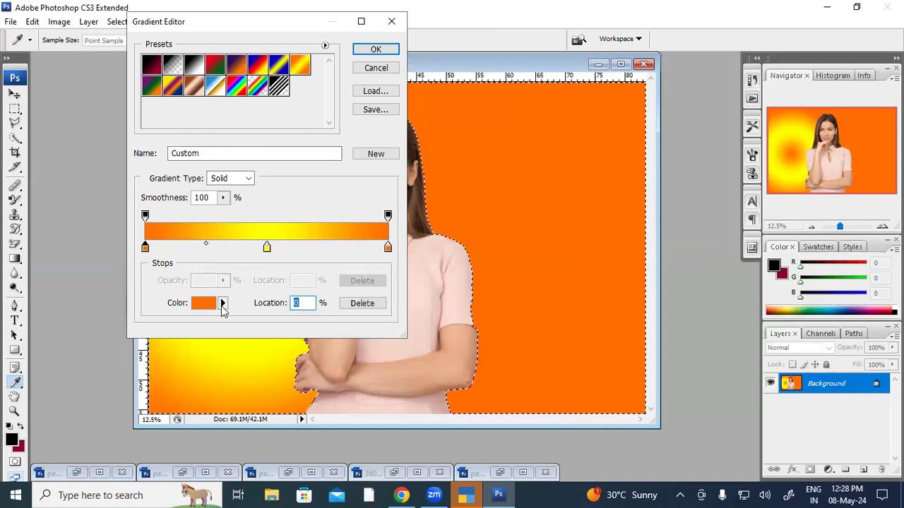
{"action": "double_click", "coordinate": [146, 248]}
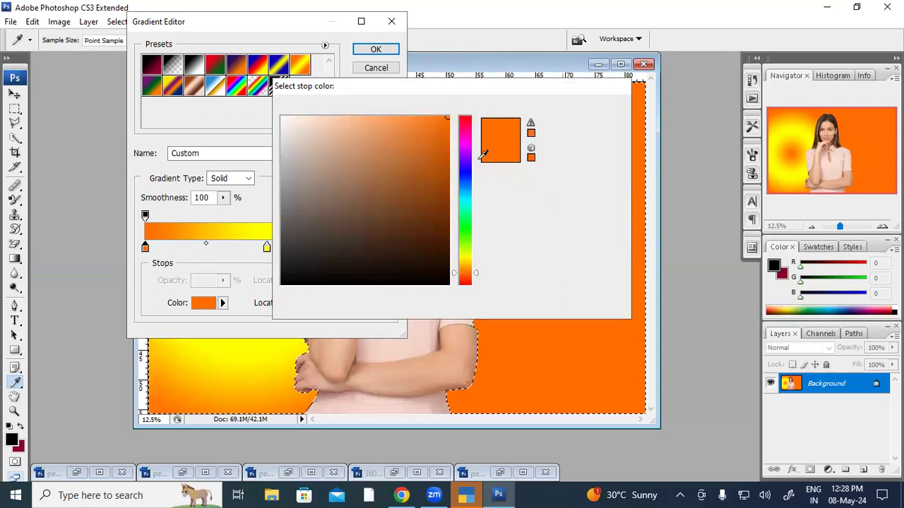
{"action": "left_click", "coordinate": [620, 86]}
{"action": "left_click", "coordinate": [203, 303]}
{"action": "mouse_move", "coordinate": [465, 134]}
{"action": "left_mouse_down"}
{"action": "mouse_move", "coordinate": [465, 153]}
{"action": "mouse_move", "coordinate": [465, 132]}
{"action": "left_mouse_up"}
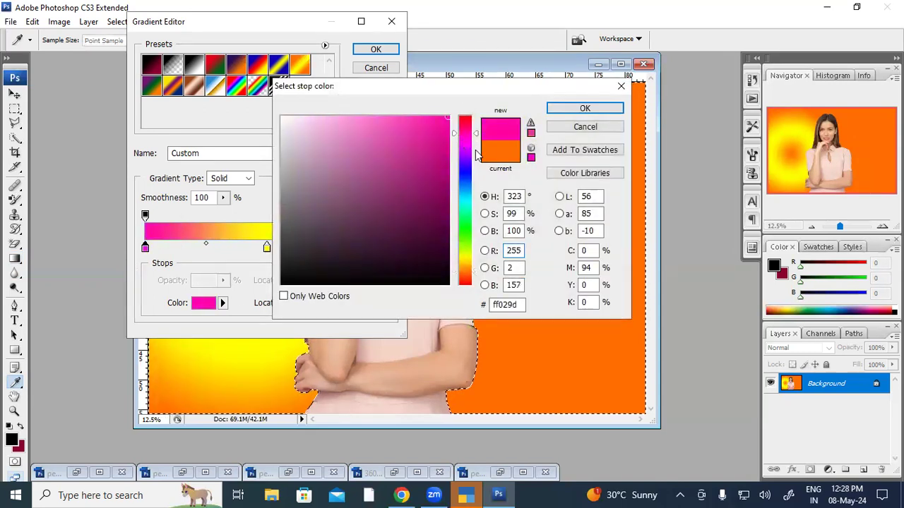
{"action": "left_click", "coordinate": [585, 127]}
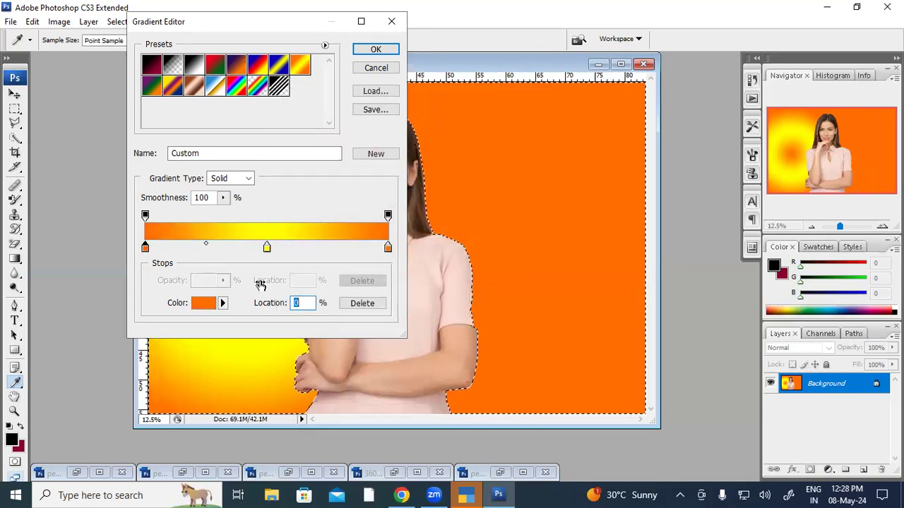
- Move the gradient's middle colour stop to 47% and change its colour to white (ffffff)
{"action": "left_click", "coordinate": [265, 249]}
{"action": "left_click_drag", "start_coordinate": [265, 249], "coordinate": [259, 250]}
{"action": "double_click", "coordinate": [259, 249]}
{"action": "mouse_move", "coordinate": [386, 240]}
{"action": "left_mouse_down"}
{"action": "mouse_move", "coordinate": [333, 153]}
{"action": "mouse_move", "coordinate": [282, 117]}
{"action": "left_mouse_up"}
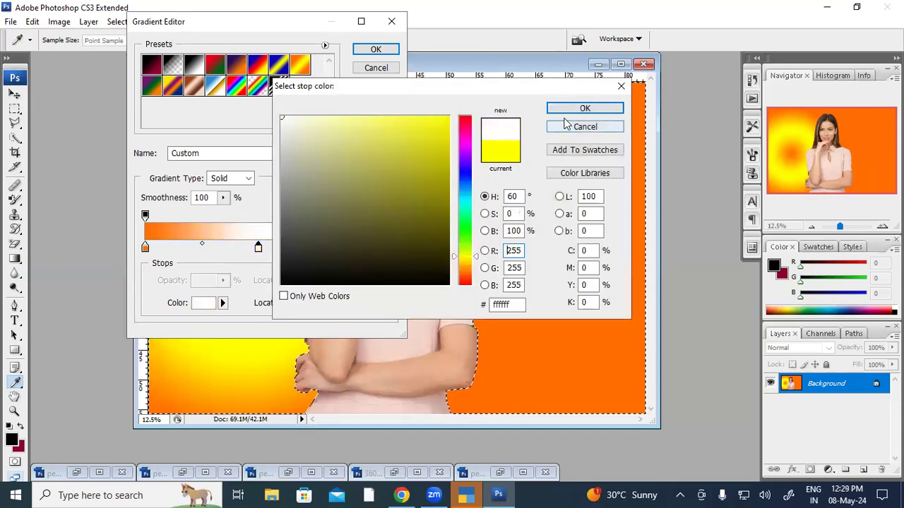
{"action": "left_click", "coordinate": [583, 110]}
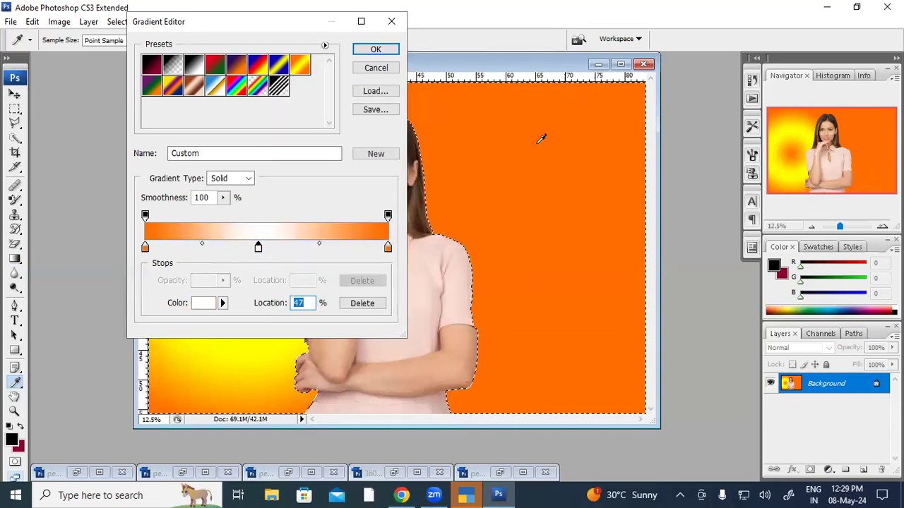
- Change the gradient's end colour stop at 100% to green (6dd508) and accept the custom gradient
{"action": "left_click", "coordinate": [388, 248]}
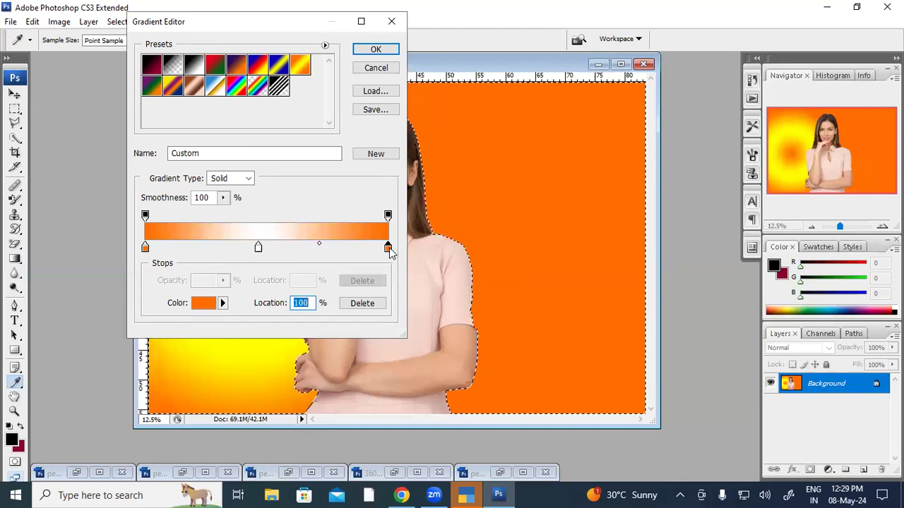
{"action": "double_click", "coordinate": [387, 249]}
{"action": "left_click_drag", "start_coordinate": [466, 272], "coordinate": [465, 234]}
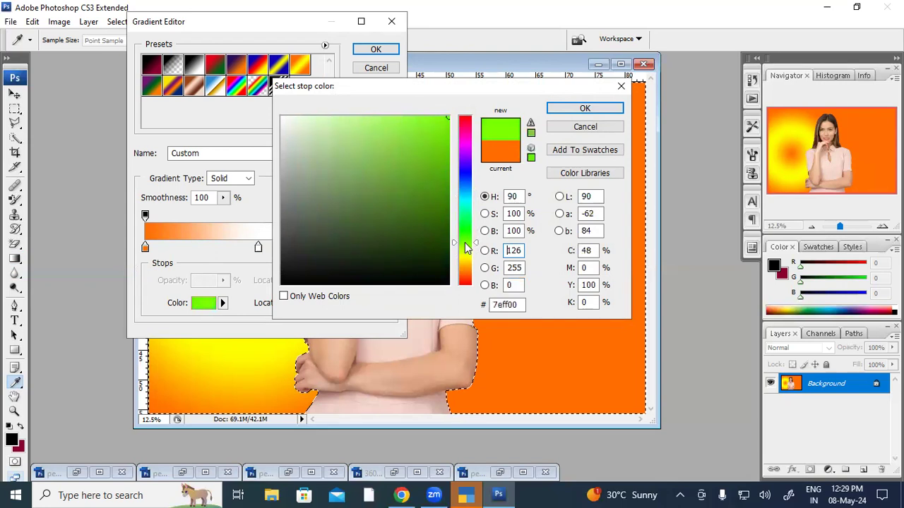
{"action": "left_click_drag", "start_coordinate": [437, 163], "coordinate": [443, 144]}
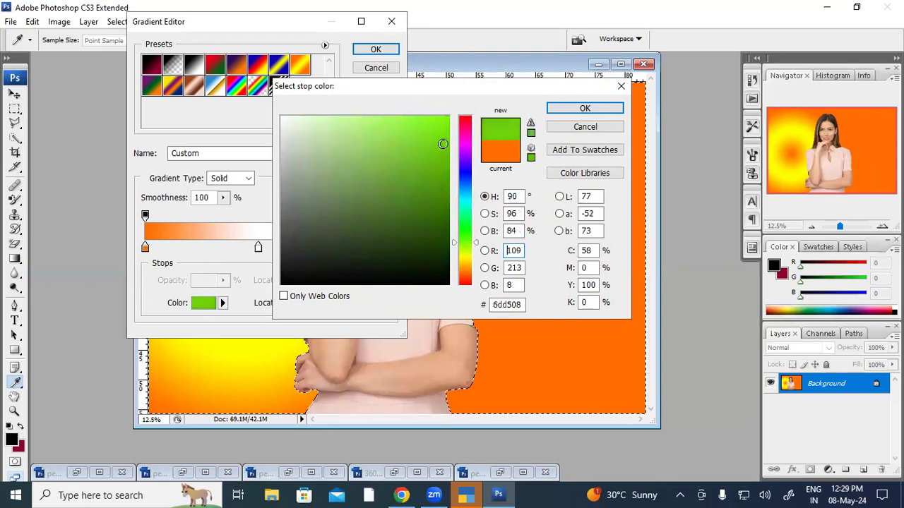
{"action": "left_click", "coordinate": [573, 110]}
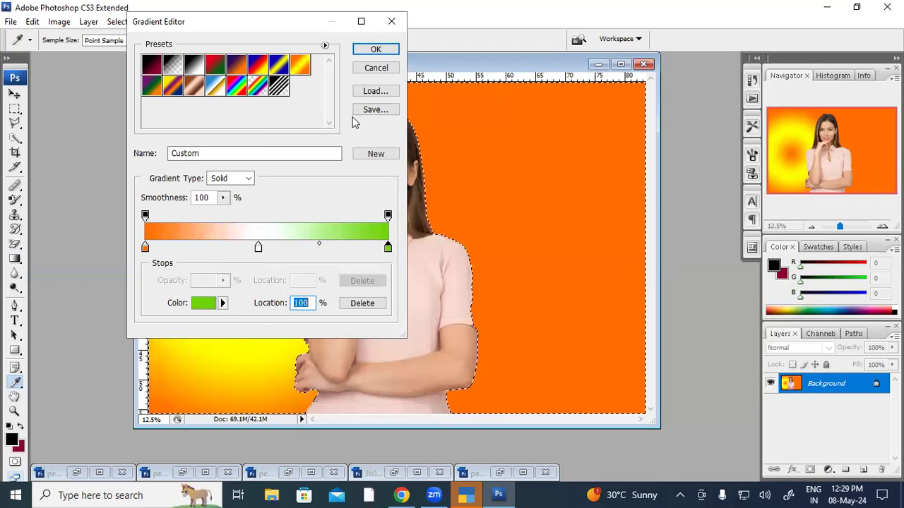
{"action": "left_click", "coordinate": [376, 50]}
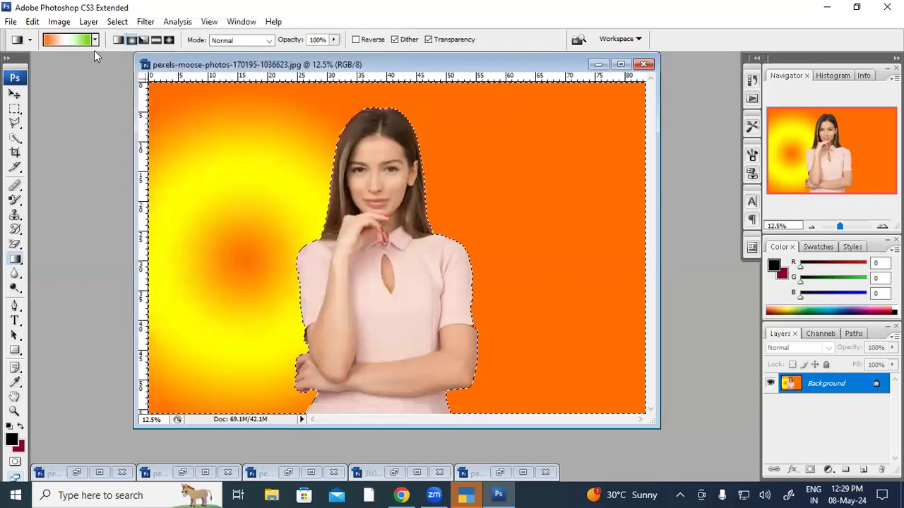
- Apply radial orange-white-green gradients to the selected background, redrawing them at different positions around the woman and in different sizes
{"action": "left_click", "coordinate": [95, 40]}
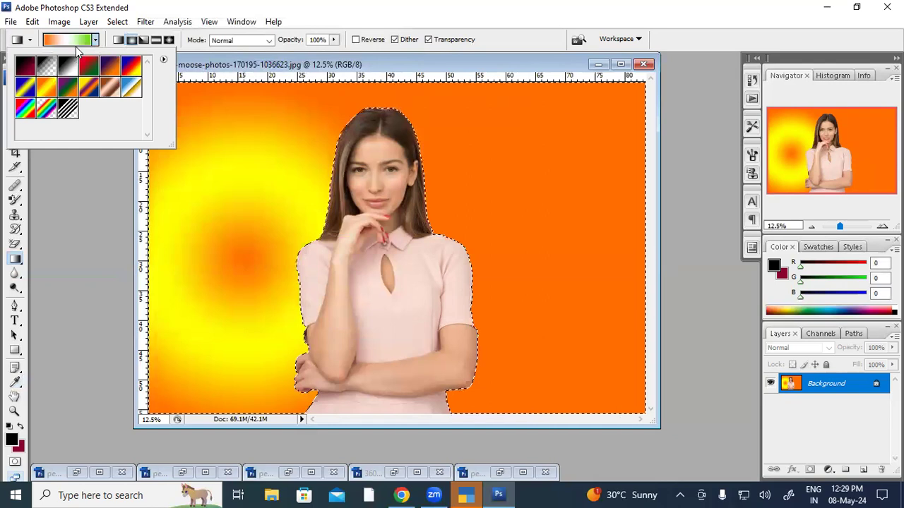
{"action": "left_click", "coordinate": [93, 221]}
{"action": "left_click_drag", "start_coordinate": [247, 147], "coordinate": [449, 296]}
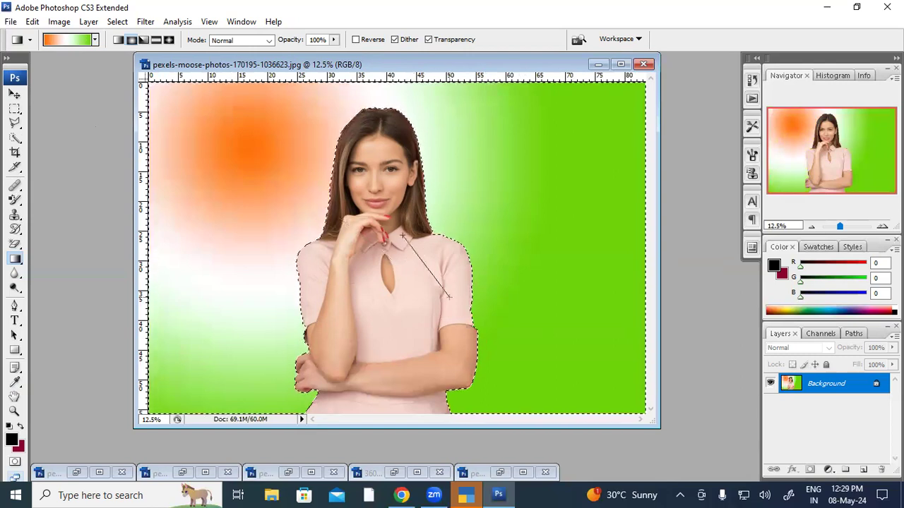
{"action": "left_click_drag", "start_coordinate": [506, 343], "coordinate": [506, 344]}
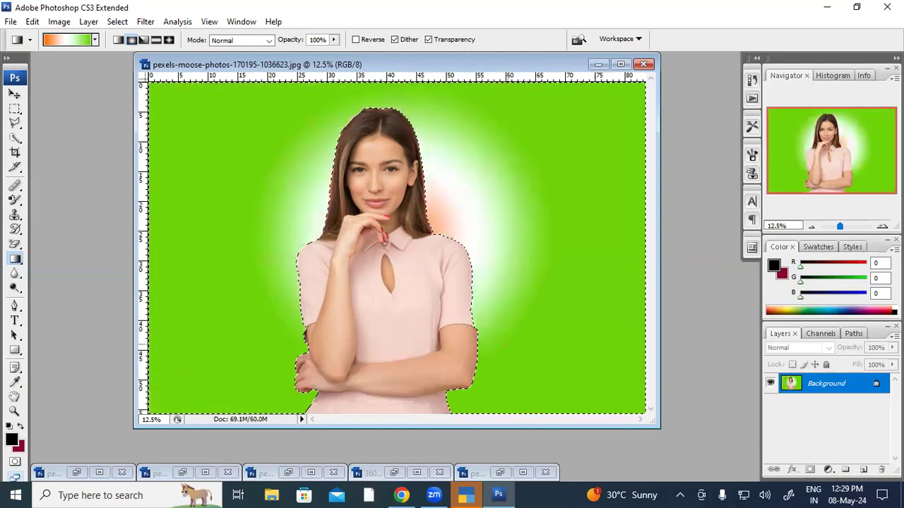
{"action": "left_click_drag", "start_coordinate": [512, 196], "coordinate": [498, 257]}
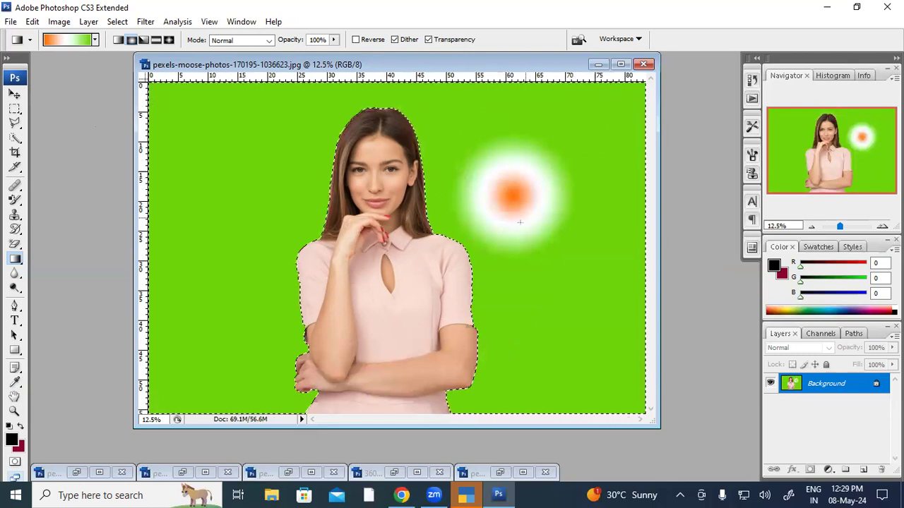
- Fill the selected background with linear orange-white-green gradients, first diagonally and finally straight down from the image's top edge to its bottom edge
{"action": "left_click", "coordinate": [119, 40]}
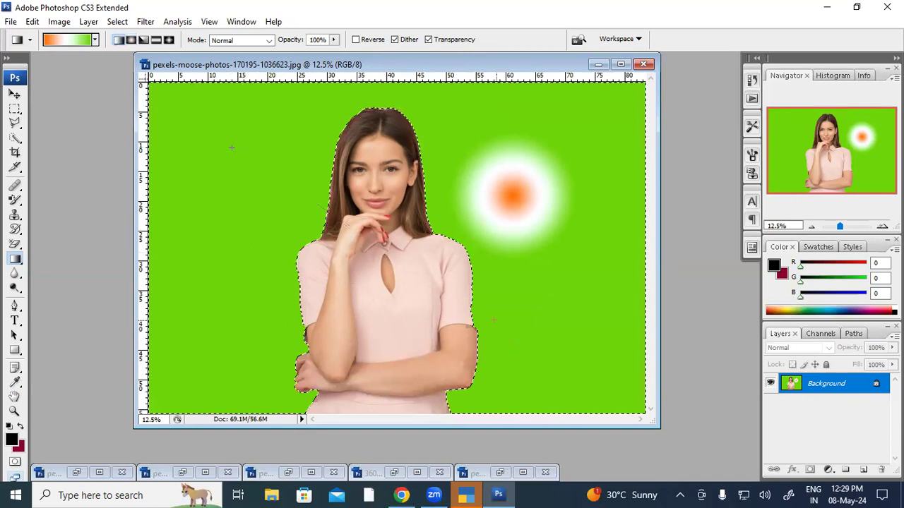
{"action": "left_click_drag", "start_coordinate": [515, 329], "coordinate": [515, 330]}
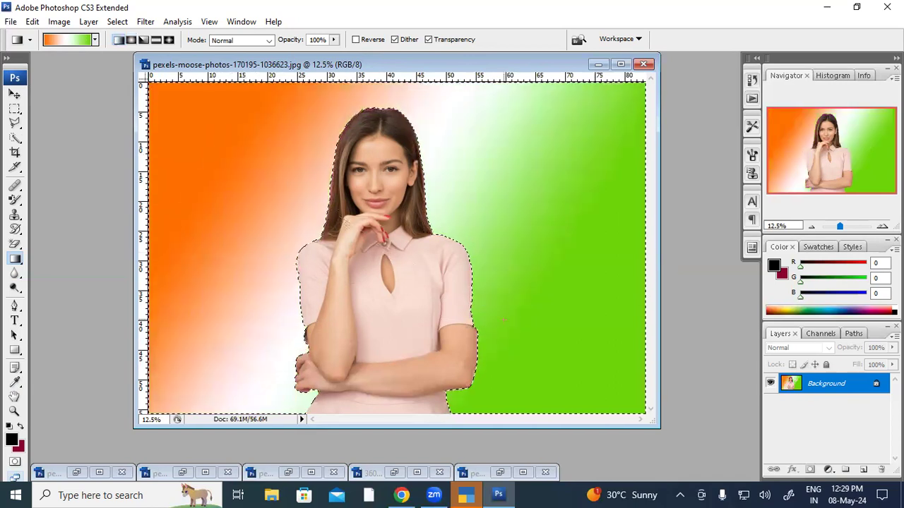
{"action": "left_click_drag", "start_coordinate": [352, 86], "coordinate": [351, 418]}
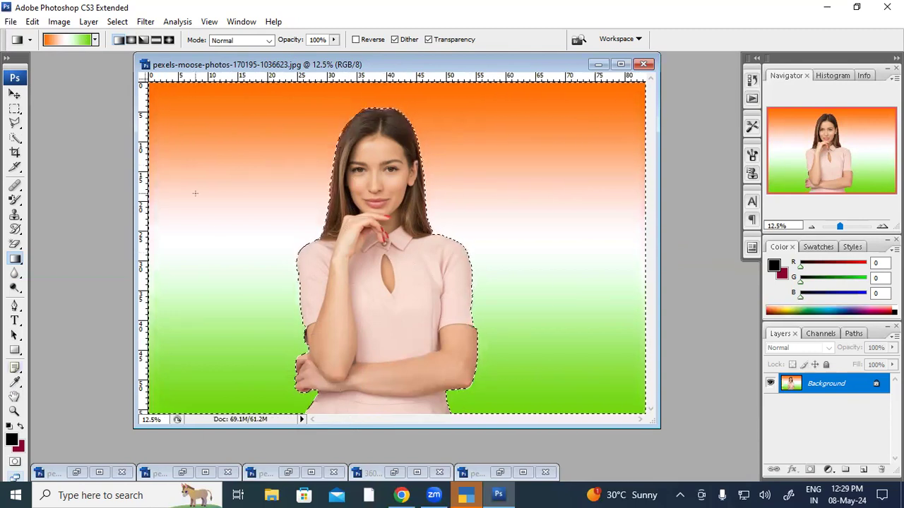
- Fill several bands of the gradient background on the image's left side with black using the Paint Bucket
{"action": "right_click", "coordinate": [14, 259]}
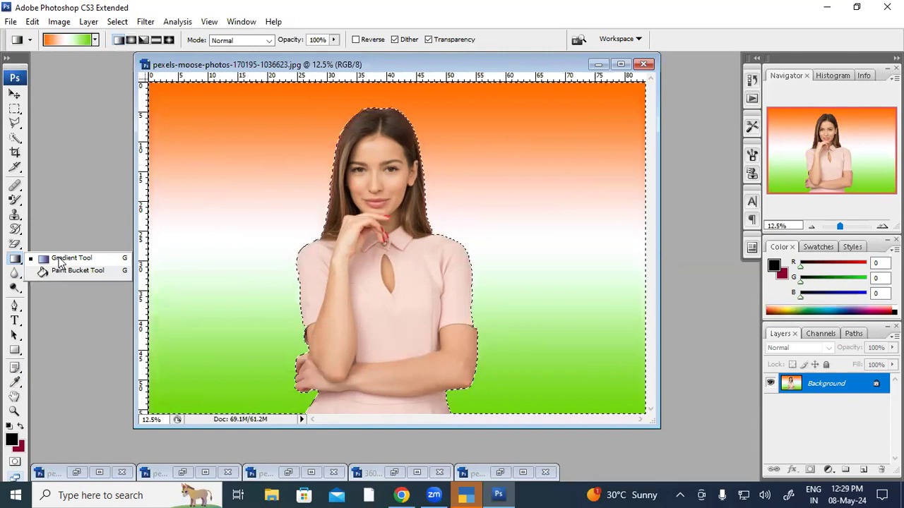
{"action": "left_click", "coordinate": [67, 270]}
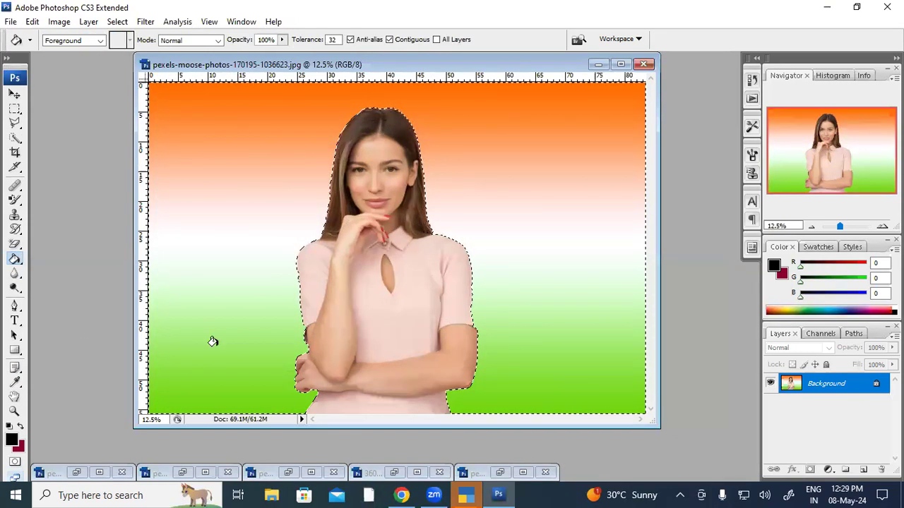
{"action": "left_click", "coordinate": [261, 235]}
{"action": "left_click", "coordinate": [236, 317]}
{"action": "left_click", "coordinate": [238, 373]}
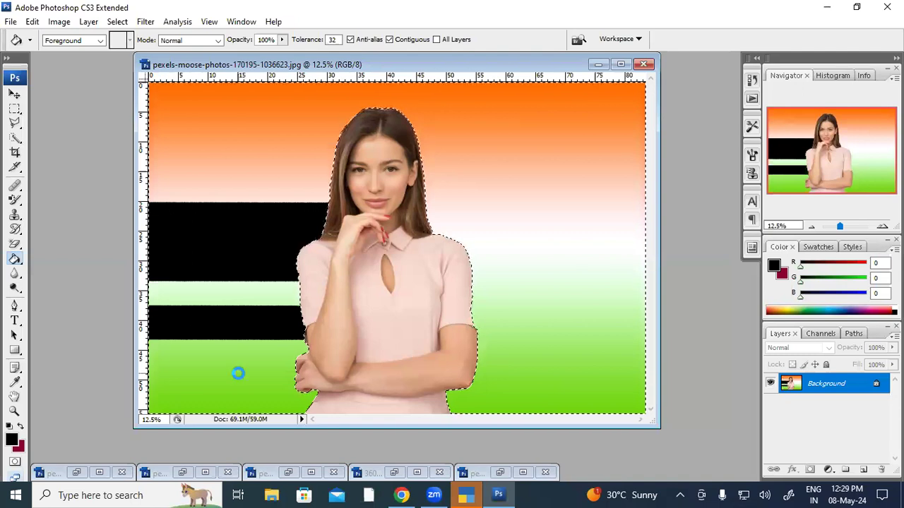
{"action": "left_click", "coordinate": [216, 344]}
{"action": "left_click", "coordinate": [214, 297]}
- Set the foreground colour to dark red (R 183, G 7, B 7)
{"action": "left_click", "coordinate": [11, 439]}
{"action": "left_click", "coordinate": [406, 143]}
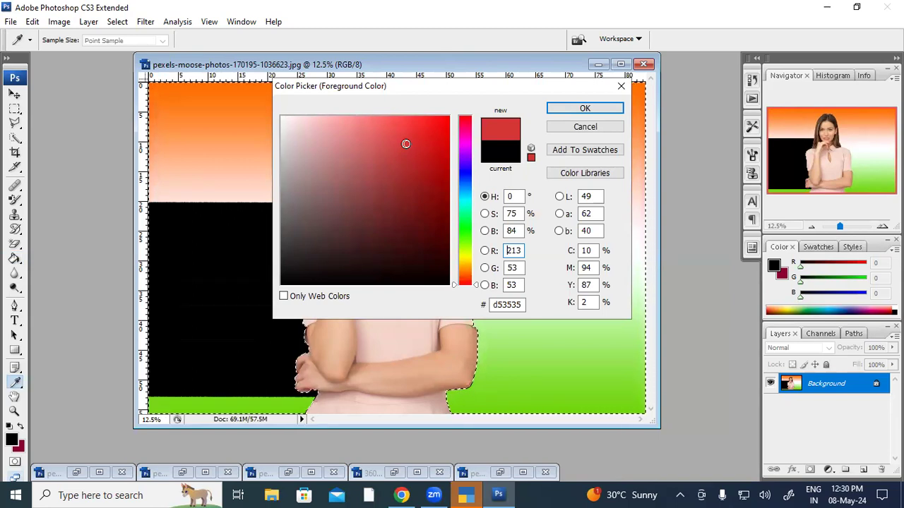
{"action": "left_click", "coordinate": [443, 164]}
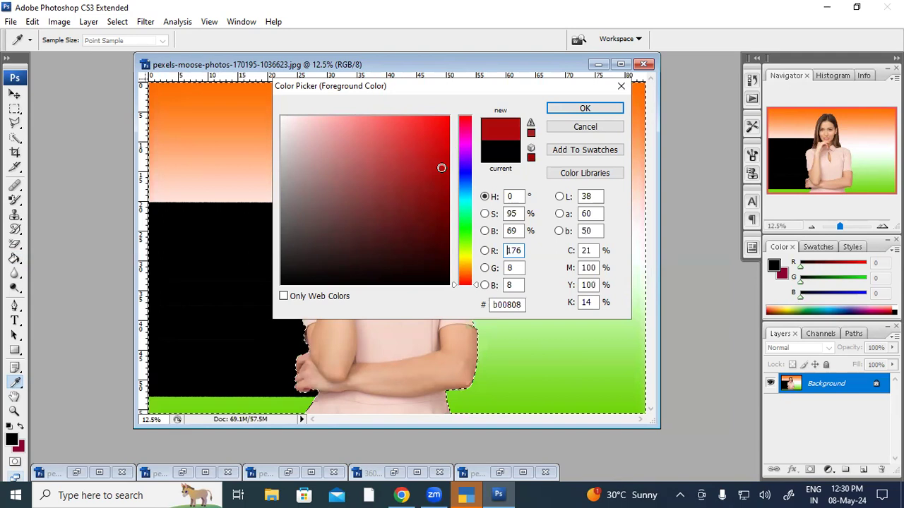
{"action": "left_click", "coordinate": [585, 108]}
- Fill orange, pale and black bands of the background on the image's left side with dark red using the Paint Bucket
{"action": "key", "text": "g"}
{"action": "left_click", "coordinate": [290, 131]}
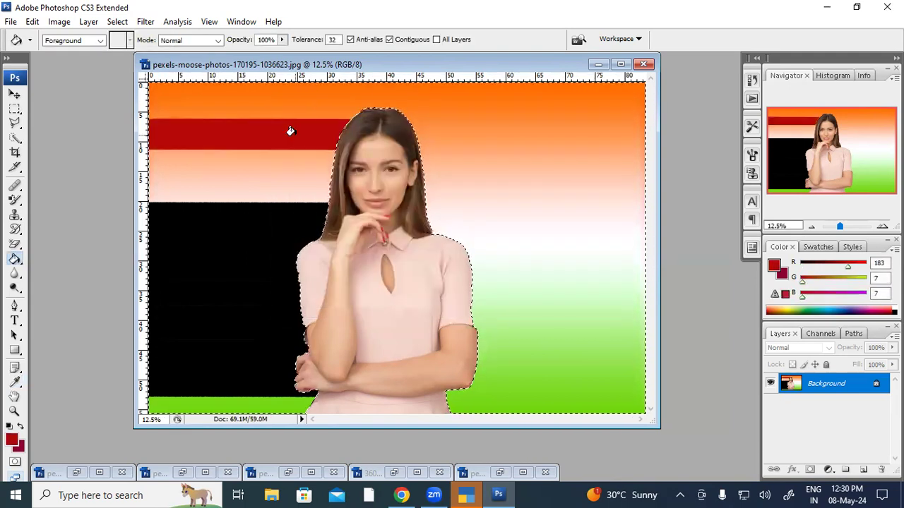
{"action": "left_click", "coordinate": [267, 155]}
{"action": "left_click", "coordinate": [262, 177]}
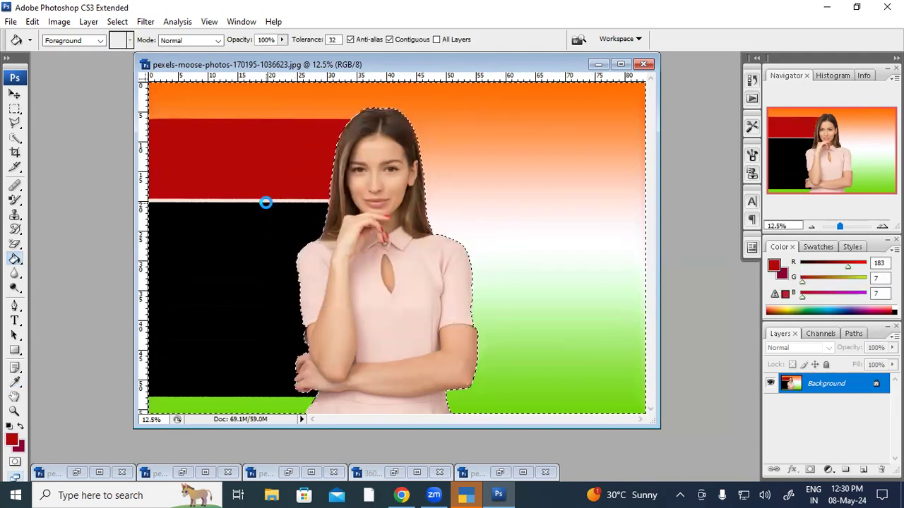
{"action": "left_click", "coordinate": [266, 202]}
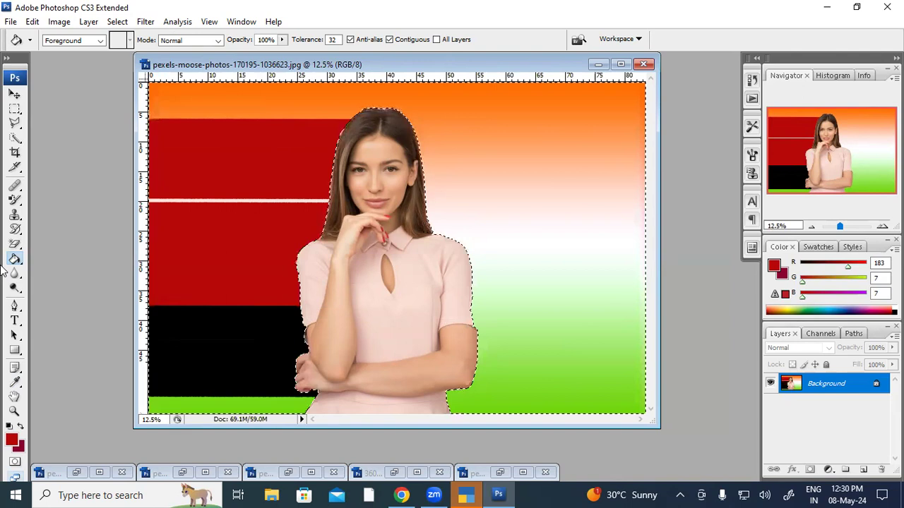
- Undo the red and black Paint Bucket fills and the linear gradients, back to the small radial gradient on green
{"action": "key", "text": "ctrl+z"}
{"action": "key", "text": "ctrl+alt+z"}
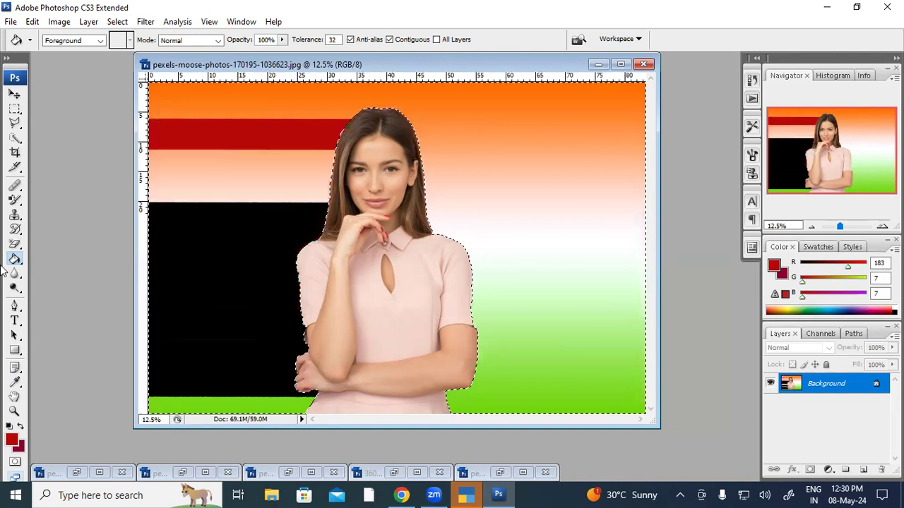
{"action": "key", "text": "ctrl+alt+z"}
{"action": "key", "text": "ctrl+alt+z"}
{"action": "key", "text": "ctrl+alt+z"}
{"action": "key", "text": "ctrl+alt+z"}
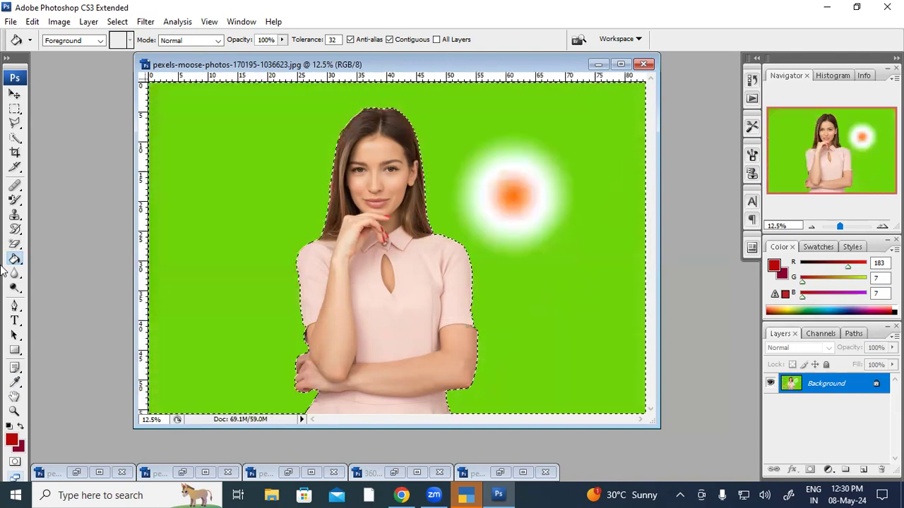
- Add a dark red colour stop between the custom gradient's orange and white stops and accept the gradient
{"action": "left_click_drag", "start_coordinate": [15, 259], "coordinate": [42, 256]}
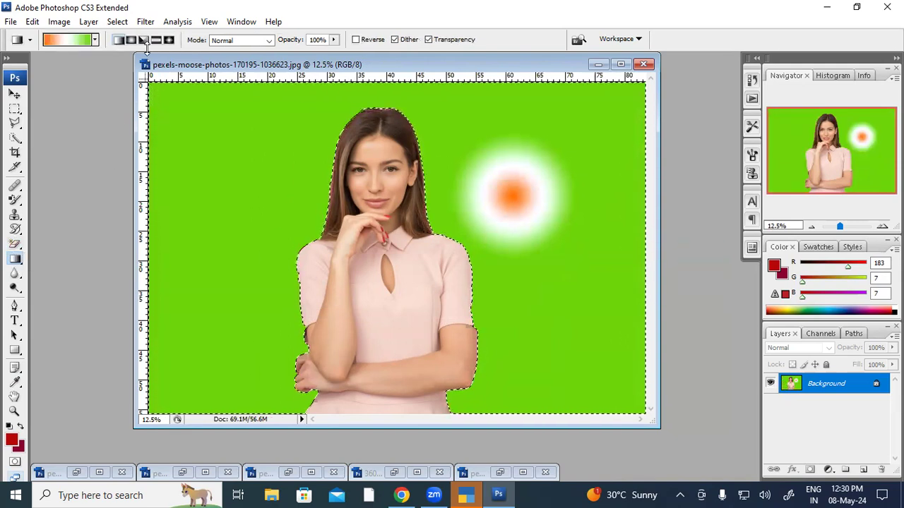
{"action": "left_click", "coordinate": [70, 42]}
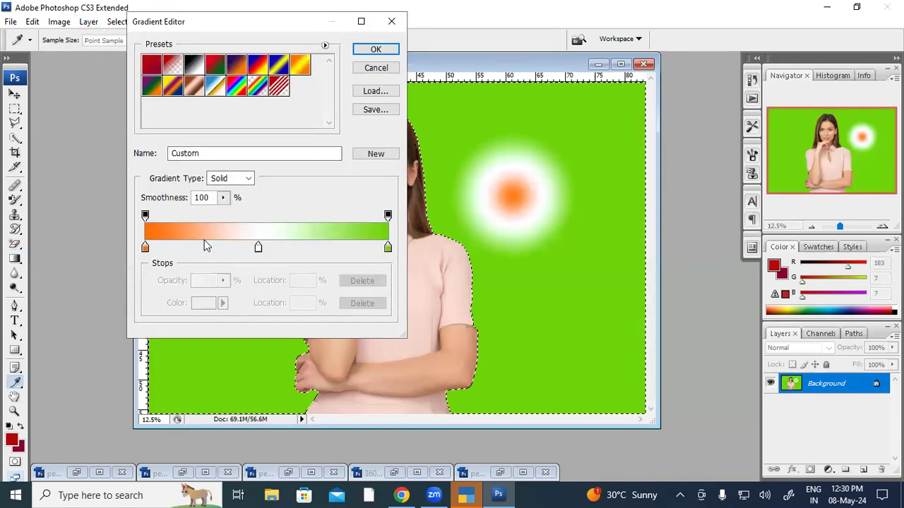
{"action": "left_click_drag", "start_coordinate": [201, 246], "coordinate": [322, 250]}
{"action": "left_click_drag", "start_coordinate": [205, 249], "coordinate": [221, 248]}
{"action": "left_click", "coordinate": [376, 49]}
- Fill the selected background with diagonal linear orange-red-white-green gradients, finally from the image's upper right to its lower left
{"action": "left_click_drag", "start_coordinate": [284, 141], "coordinate": [440, 292]}
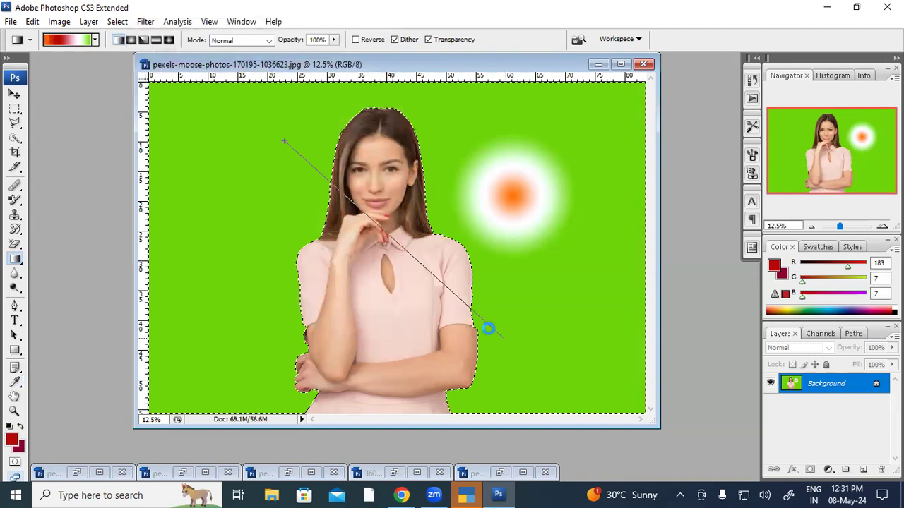
{"action": "left_click_drag", "start_coordinate": [489, 328], "coordinate": [502, 337]}
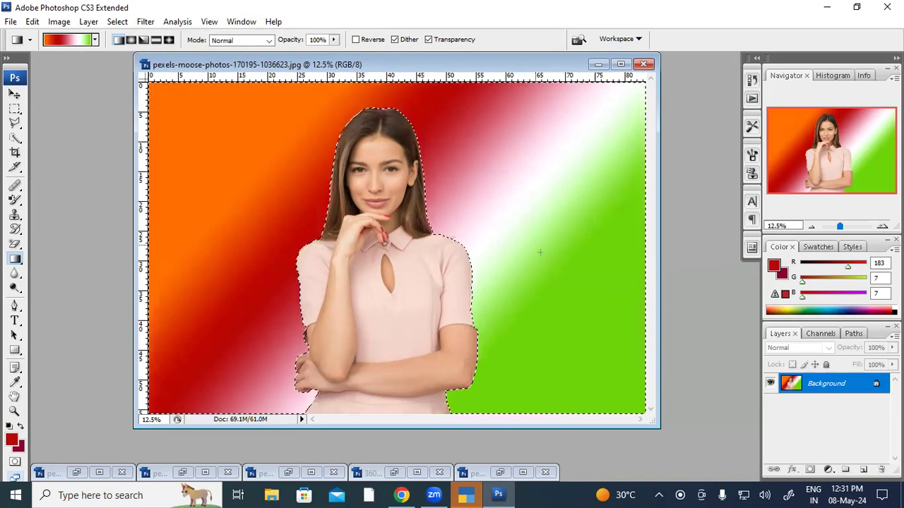
{"action": "left_click_drag", "start_coordinate": [526, 116], "coordinate": [232, 361]}
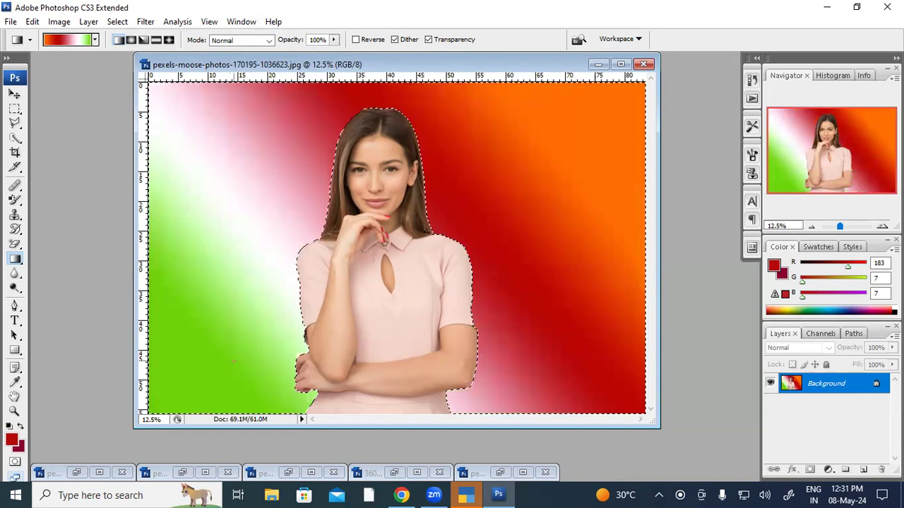
- Minimize the current portrait and restore the minimized bride portrait, maximizing its window
{"action": "left_click", "coordinate": [598, 64]}
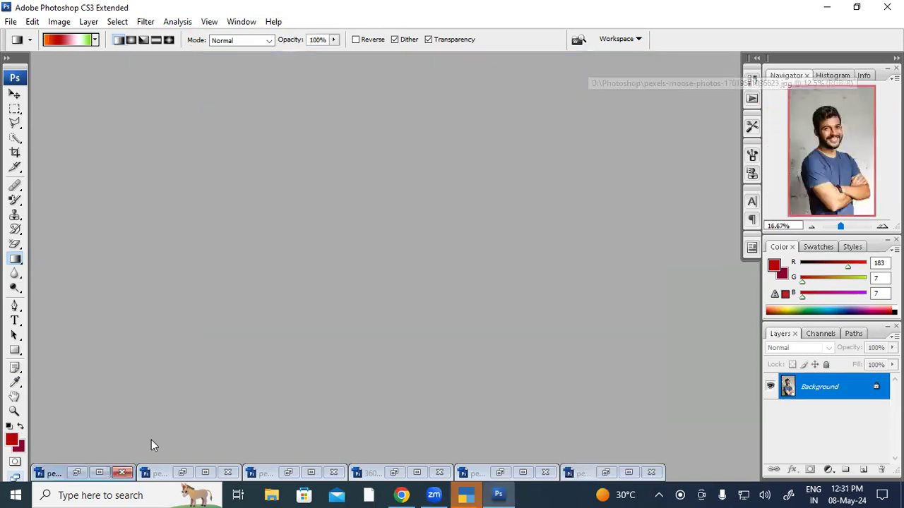
{"action": "left_click", "coordinate": [156, 476]}
{"action": "left_click", "coordinate": [182, 473]}
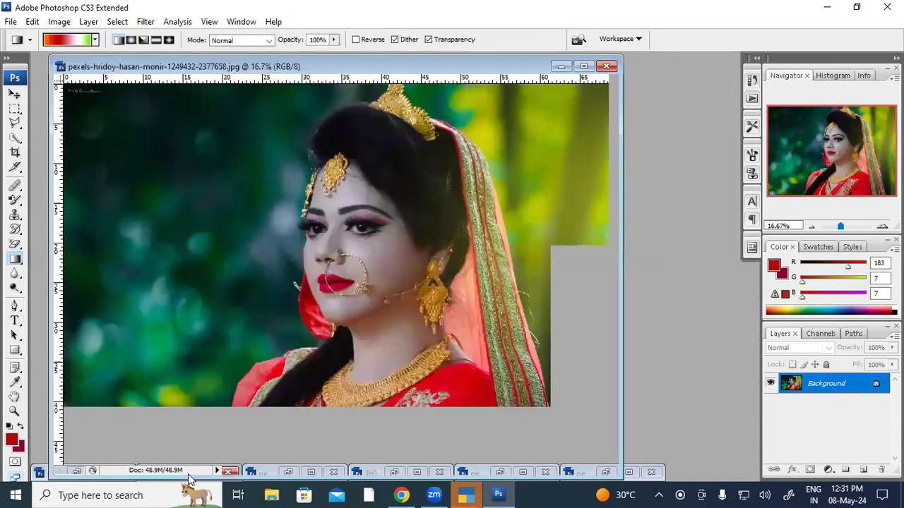
{"action": "left_click", "coordinate": [584, 66]}
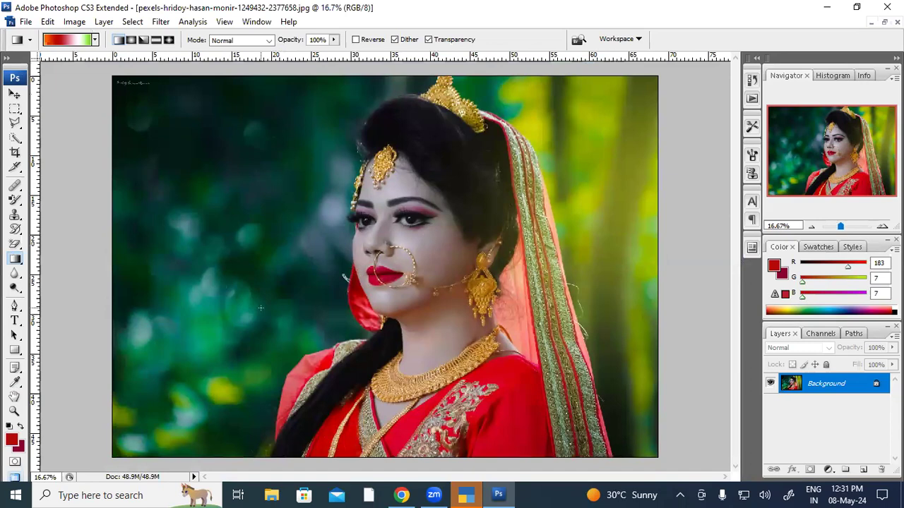
- Select the dark green background on the image's left side with the Quick Selection tool
{"action": "left_click", "coordinate": [14, 137]}
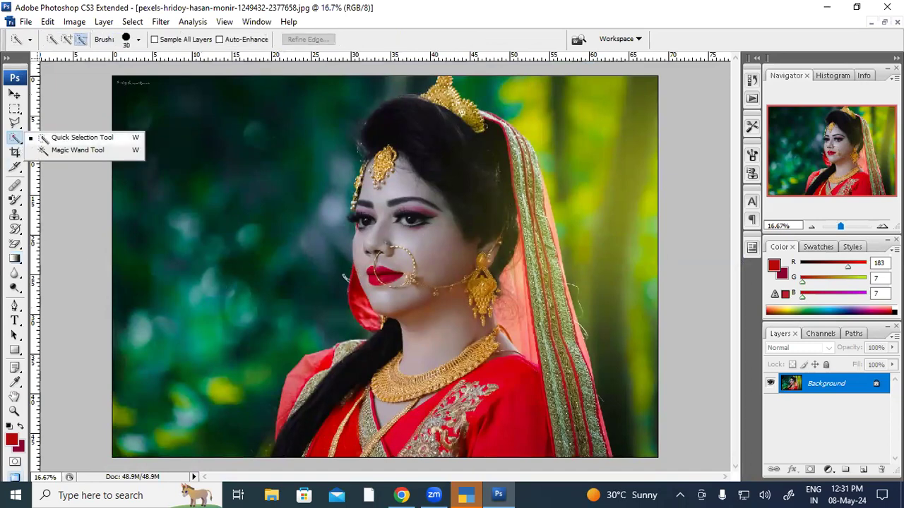
{"action": "left_click", "coordinate": [64, 137]}
{"action": "left_click_drag", "start_coordinate": [248, 196], "coordinate": [172, 423]}
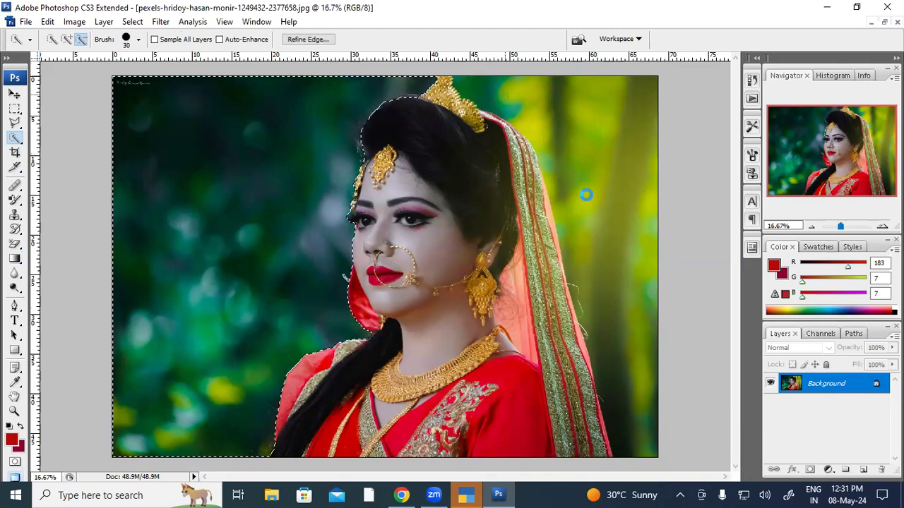
- Add the background on the image's right side, including the gaps near the crown and veil, to the selection
{"action": "left_click", "coordinate": [69, 41]}
{"action": "left_click_drag", "start_coordinate": [629, 285], "coordinate": [630, 298]}
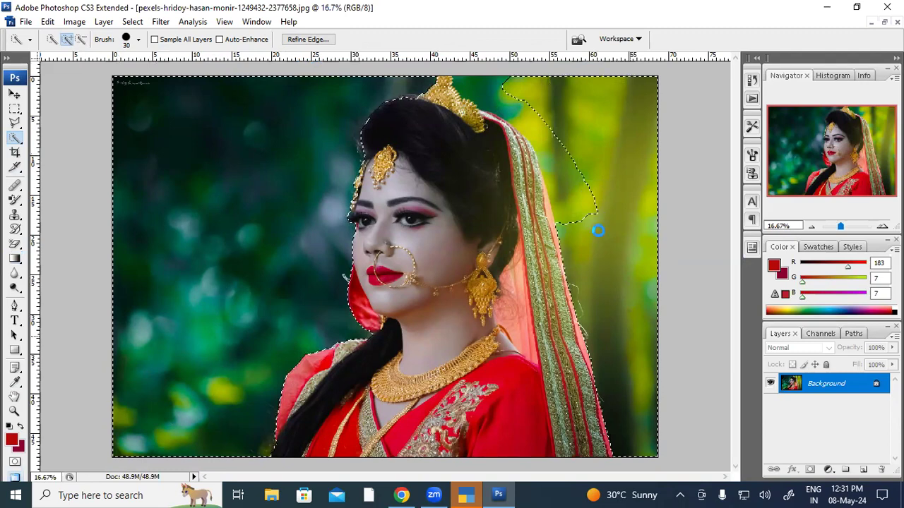
{"action": "left_click_drag", "start_coordinate": [569, 208], "coordinate": [558, 192]}
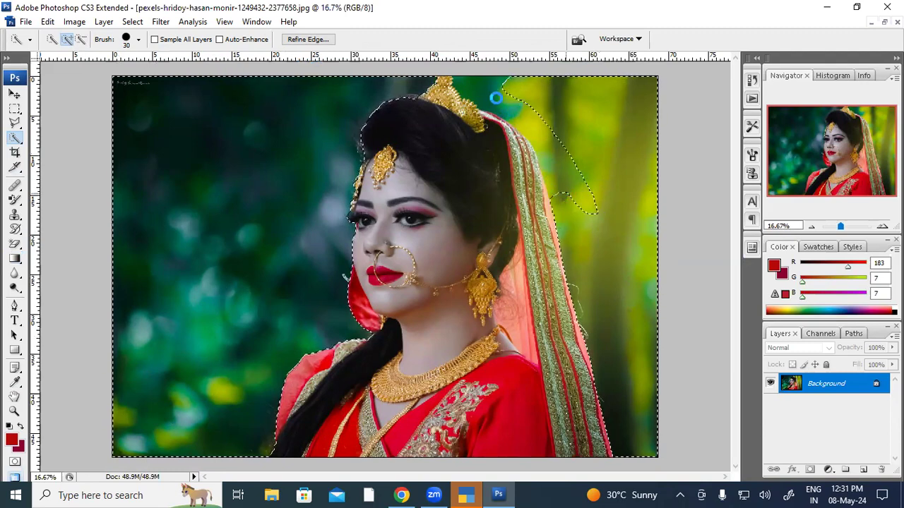
{"action": "left_click_drag", "start_coordinate": [498, 92], "coordinate": [553, 161]}
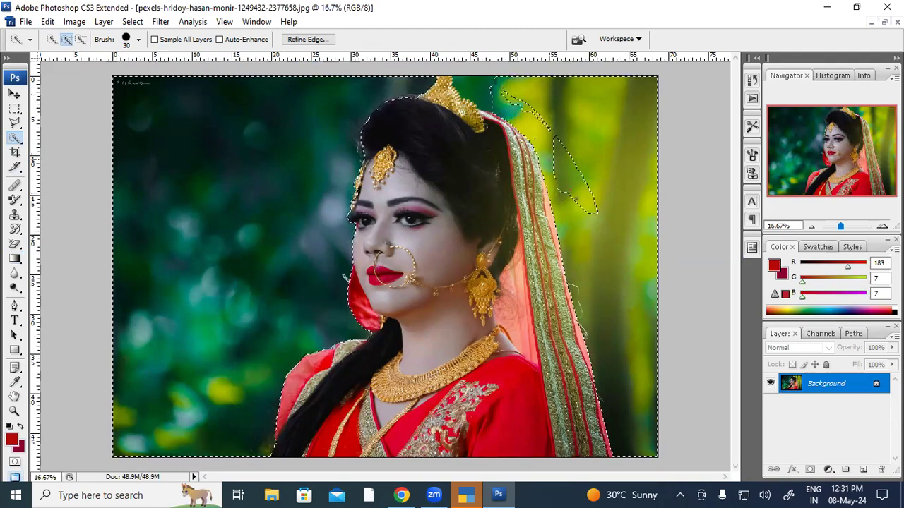
{"action": "left_click", "coordinate": [573, 181]}
{"action": "left_click_drag", "start_coordinate": [474, 92], "coordinate": [471, 88]}
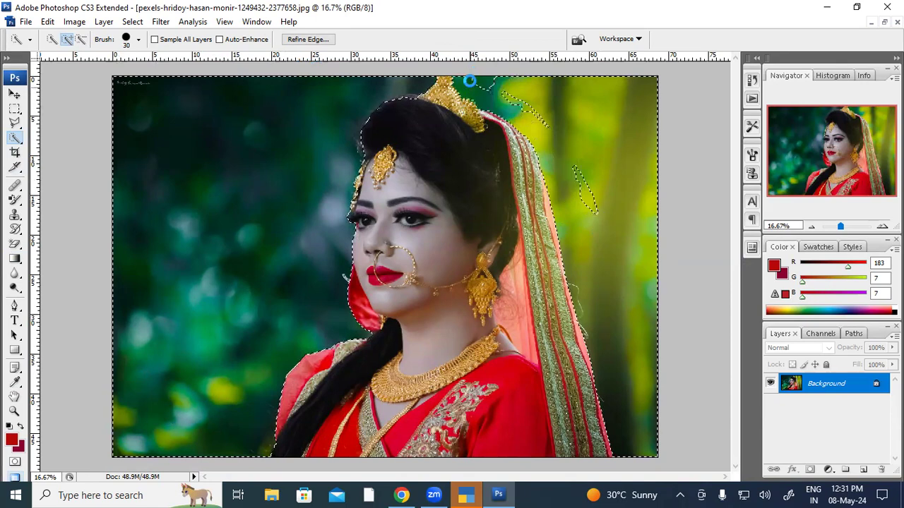
{"action": "left_click", "coordinate": [488, 83]}
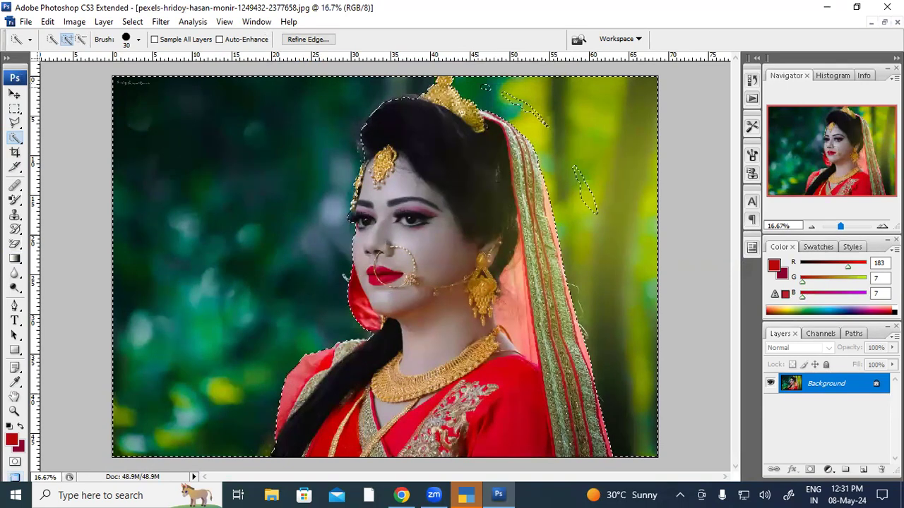
{"action": "left_click", "coordinate": [592, 206]}
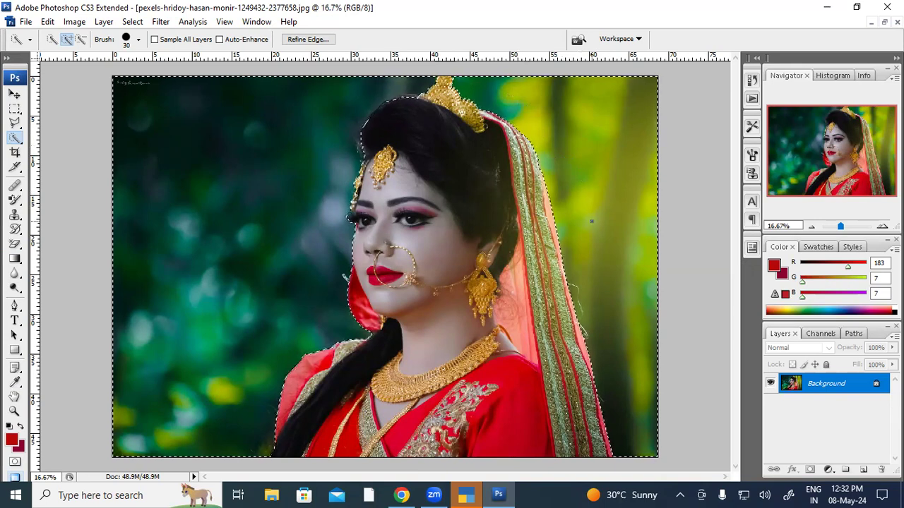
- Choose the blue-white-gold gradient preset and fill the bride's selected background with it as a diagonal linear gradient
{"action": "left_click_drag", "start_coordinate": [16, 258], "coordinate": [41, 259]}
{"action": "left_click", "coordinate": [95, 41]}
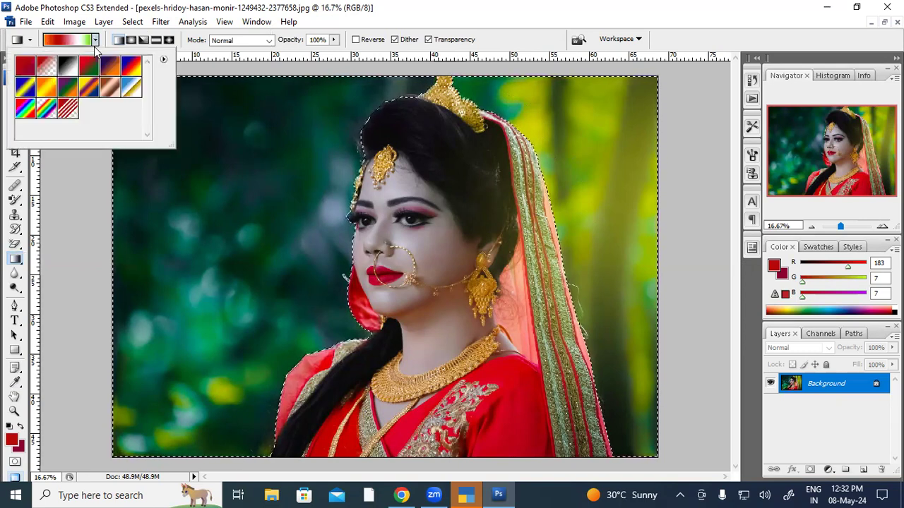
{"action": "left_click", "coordinate": [133, 86]}
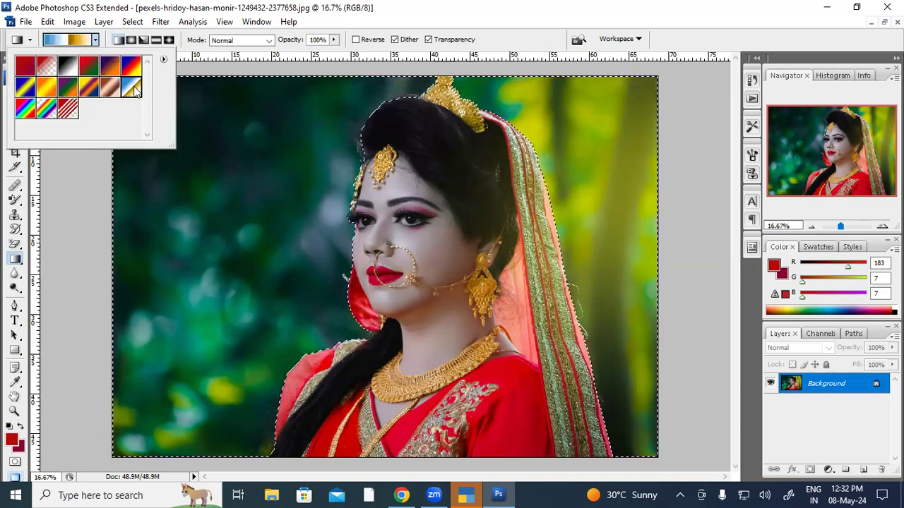
{"action": "left_click", "coordinate": [240, 144]}
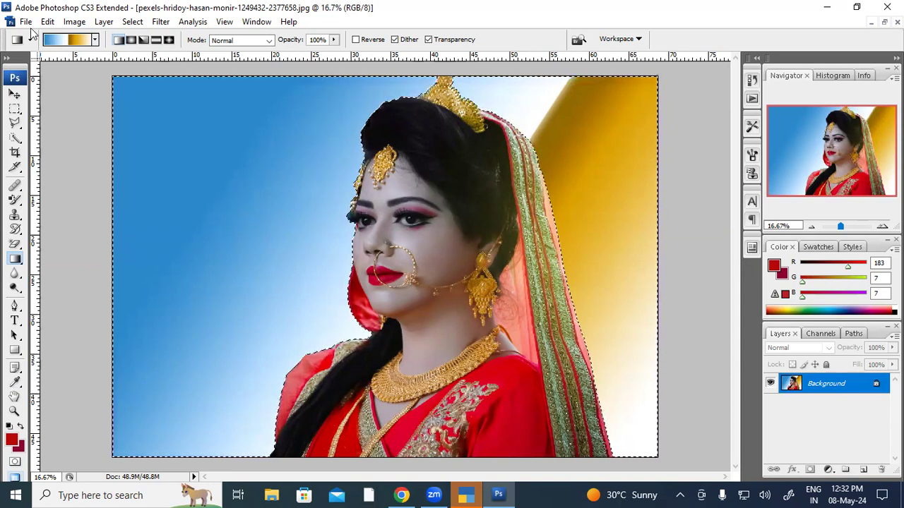
- Refill the background with small diamond gradients beside the bride and finally an angle gradient from the image's upper-left corner toward its lower right
{"action": "left_click", "coordinate": [170, 41]}
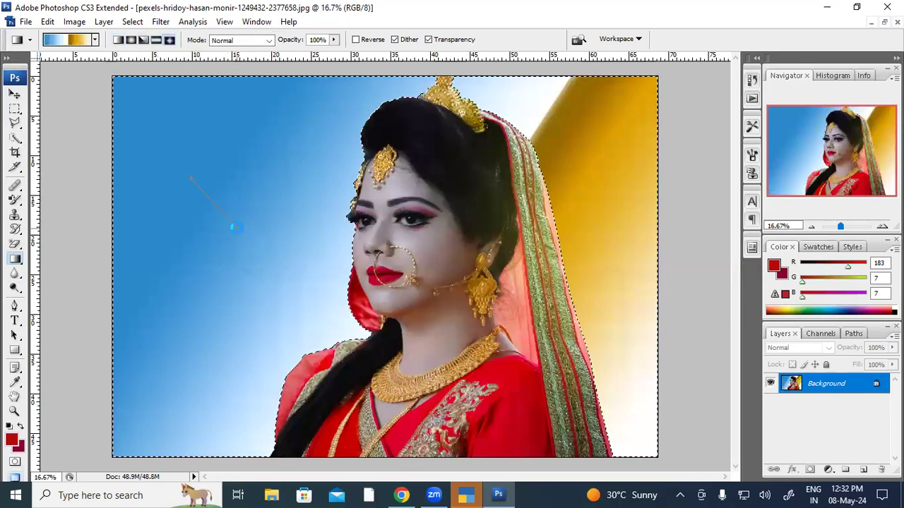
{"action": "left_click_drag", "start_coordinate": [235, 227], "coordinate": [237, 228]}
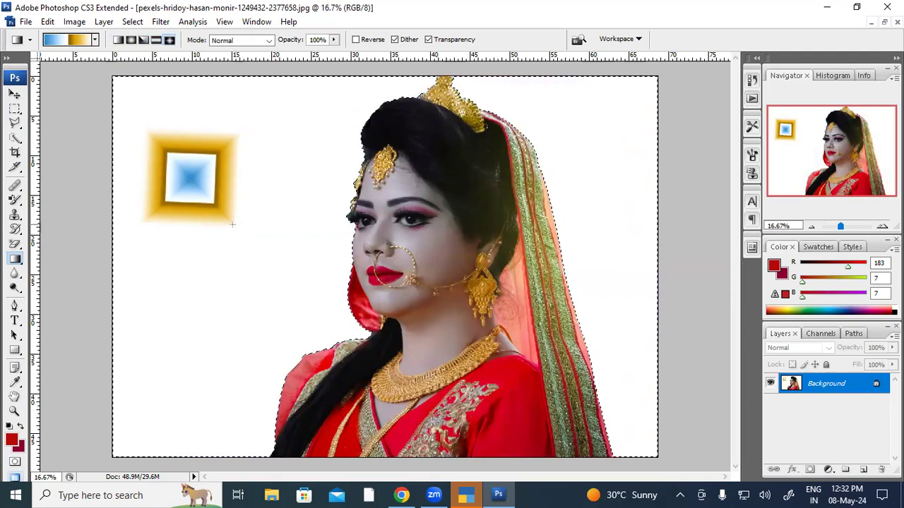
{"action": "left_click_drag", "start_coordinate": [265, 233], "coordinate": [274, 229]}
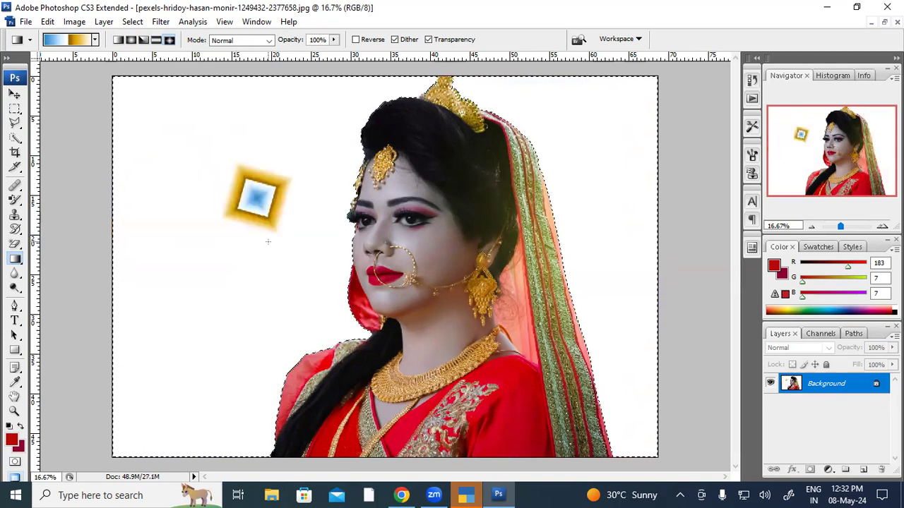
{"action": "left_click", "coordinate": [143, 39]}
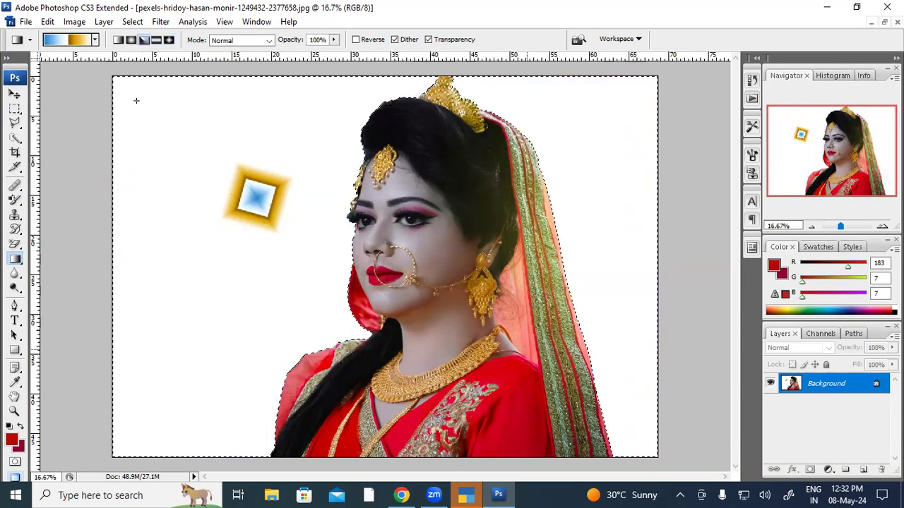
{"action": "left_click_drag", "start_coordinate": [617, 415], "coordinate": [632, 418]}
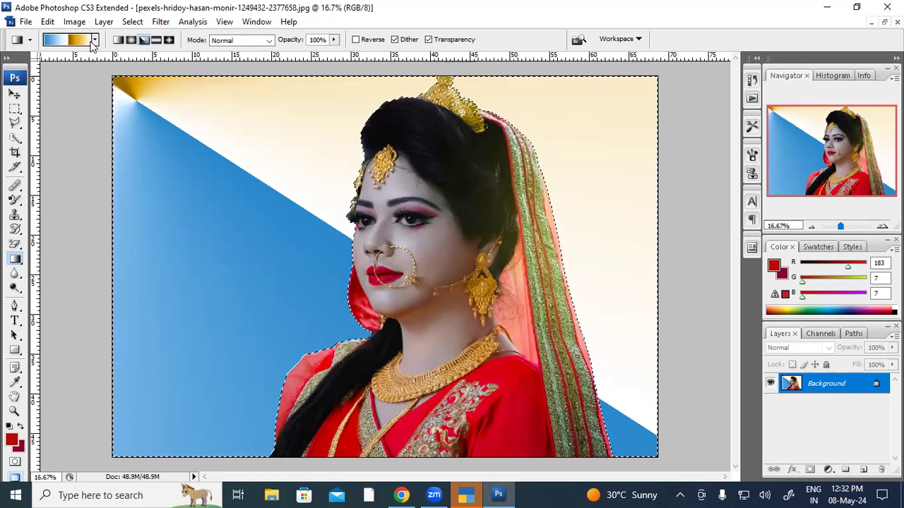
- Fill the selected background on the bride's left side and upper-left corner with the dark red foreground colour using the Paint Bucket tool
{"action": "left_click", "coordinate": [17, 261]}
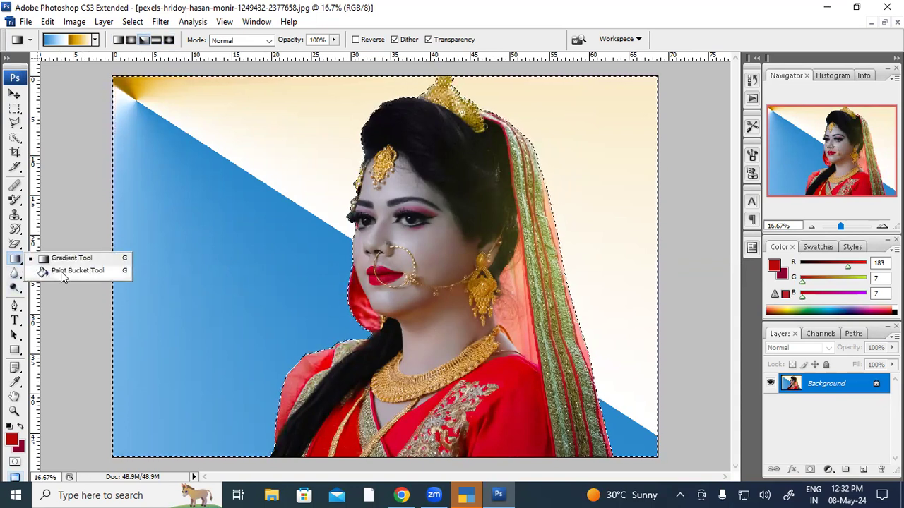
{"action": "left_click", "coordinate": [61, 271]}
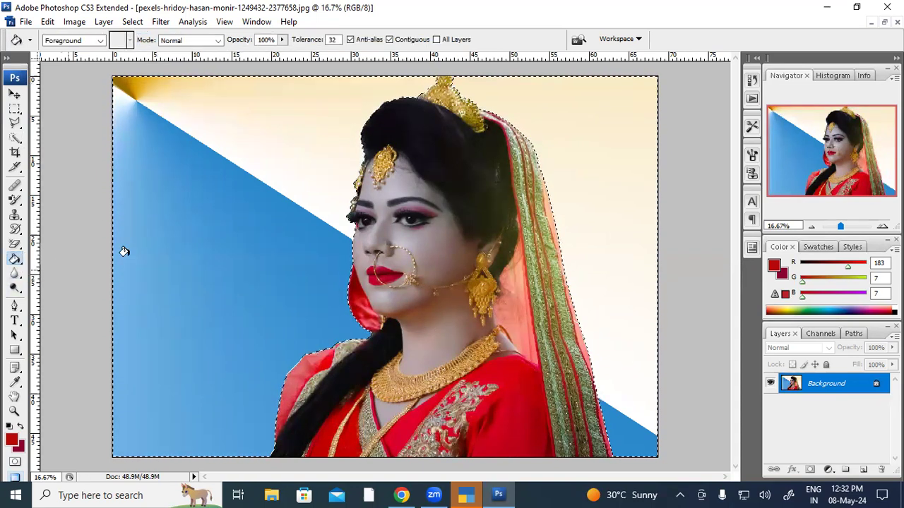
{"action": "left_click", "coordinate": [177, 289]}
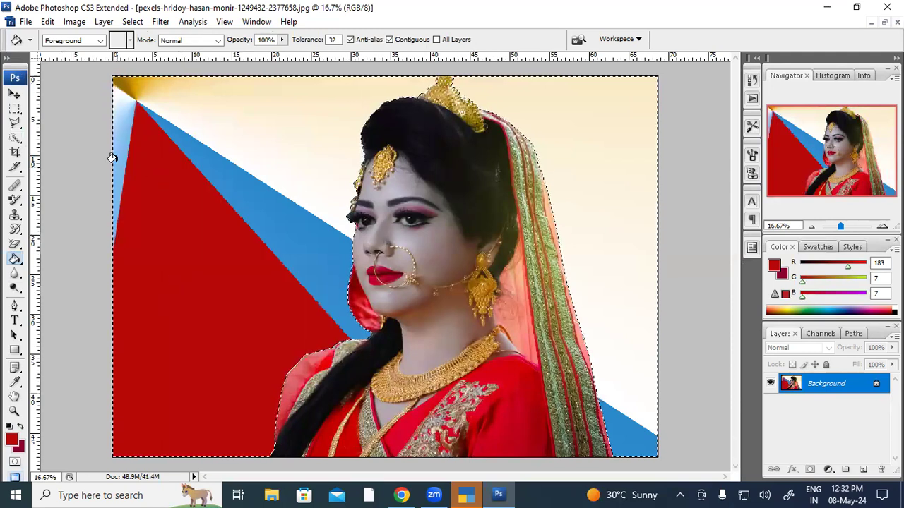
{"action": "left_click", "coordinate": [235, 202]}
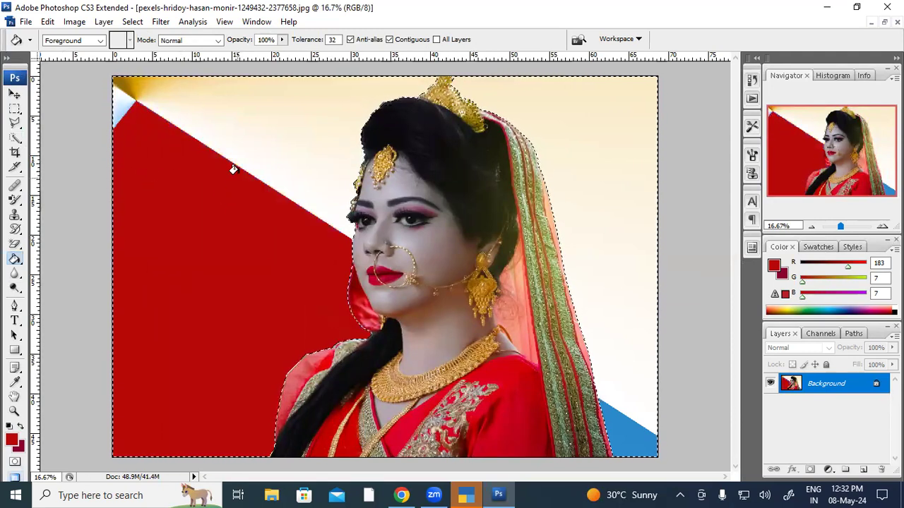
{"action": "left_click", "coordinate": [226, 139]}
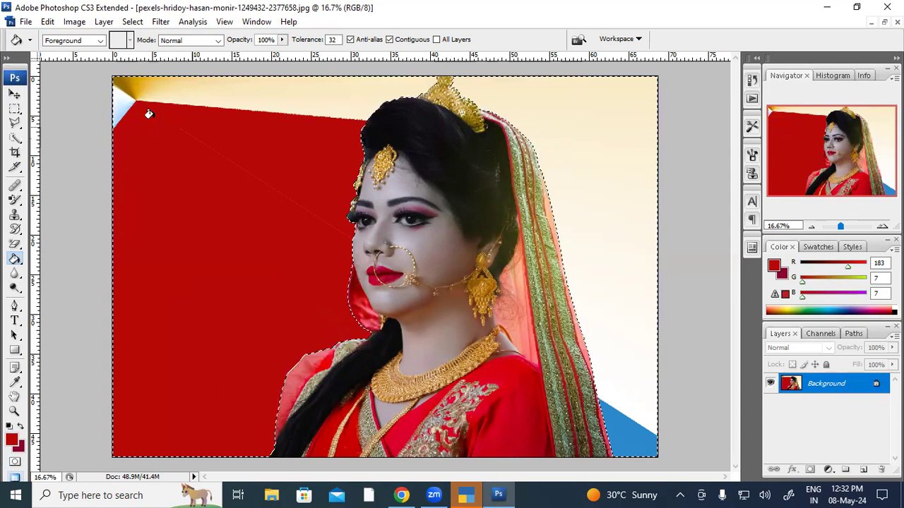
{"action": "left_click", "coordinate": [243, 89]}
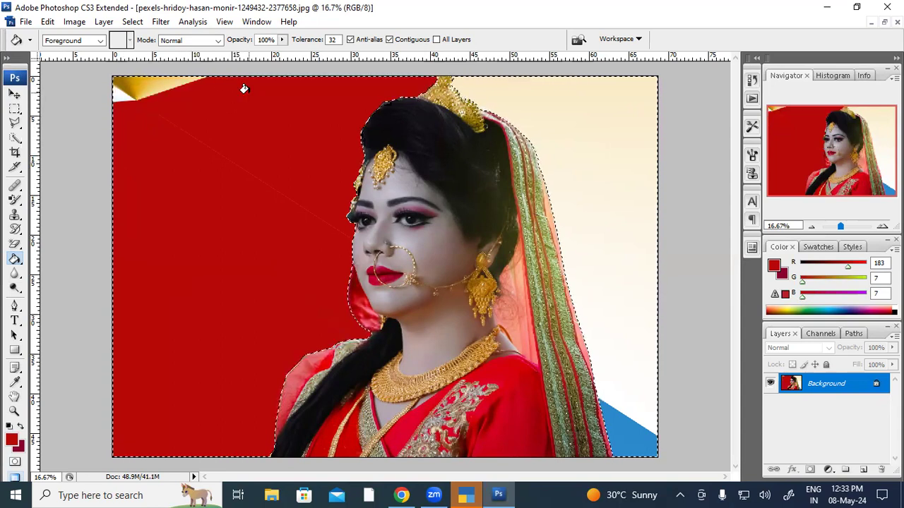
{"action": "left_click", "coordinate": [137, 83]}
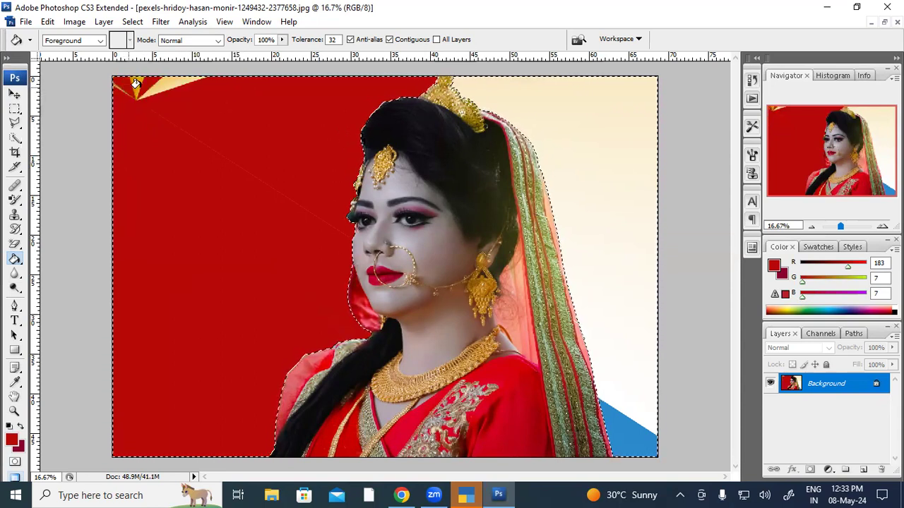
{"action": "left_click", "coordinate": [155, 86]}
{"action": "left_click", "coordinate": [134, 83]}
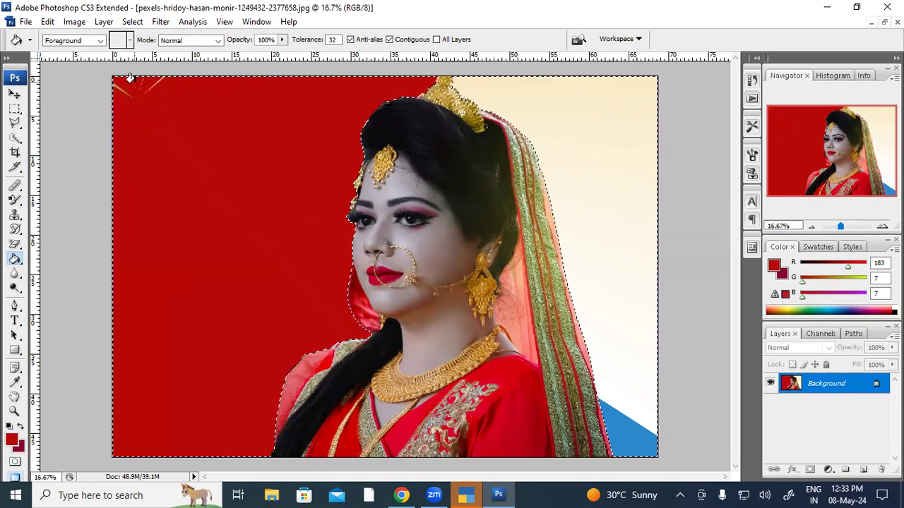
{"action": "left_click", "coordinate": [117, 85]}
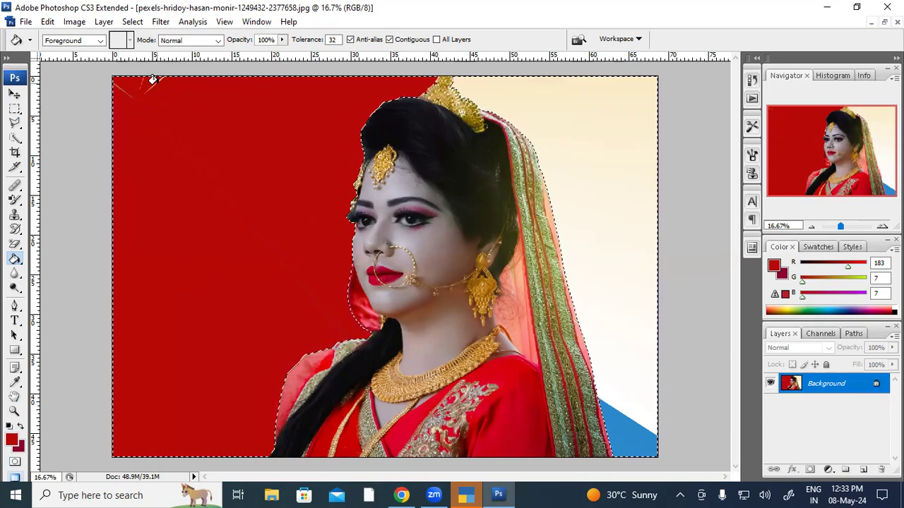
- Fill the selected background areas on the veil side of the bride with the same dark red
{"action": "left_click", "coordinate": [537, 94]}
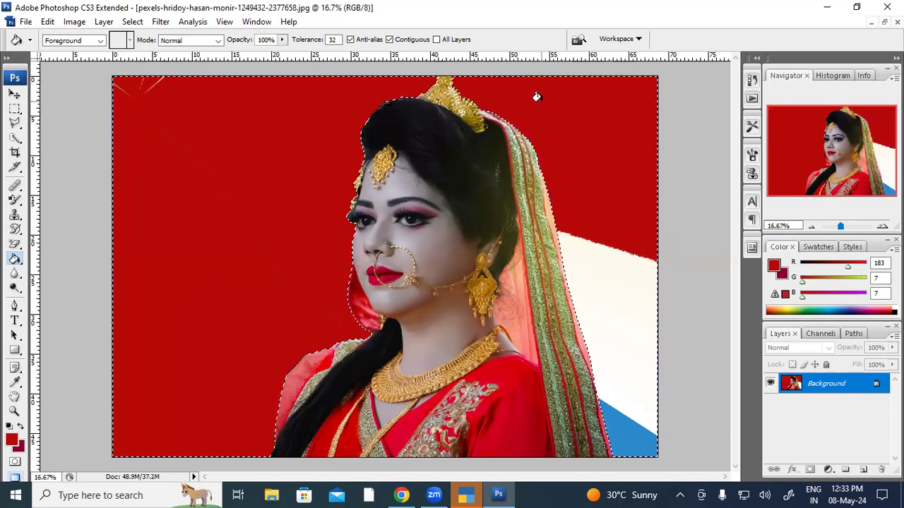
{"action": "left_click", "coordinate": [585, 256]}
{"action": "left_click", "coordinate": [615, 415]}
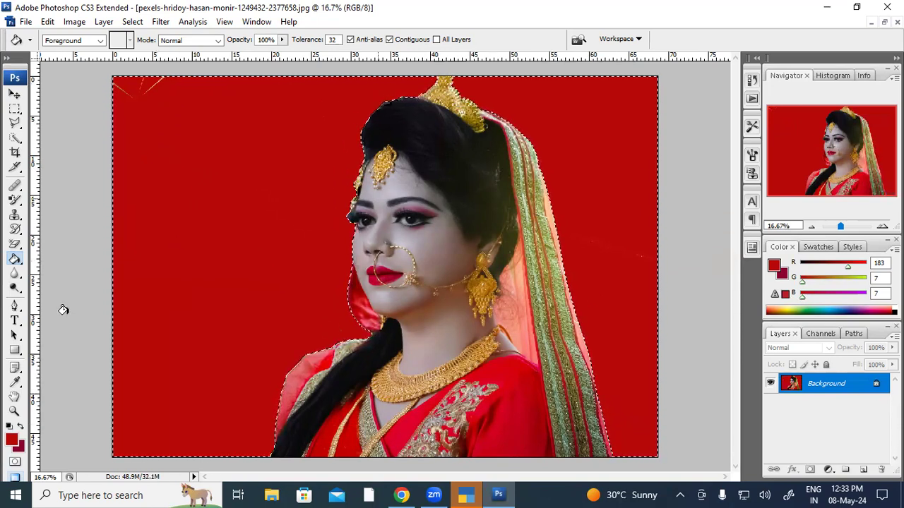
- Set the foreground colour to blue #162ee7 and fill the red background on both sides of the bride with it
{"action": "left_click", "coordinate": [12, 439]}
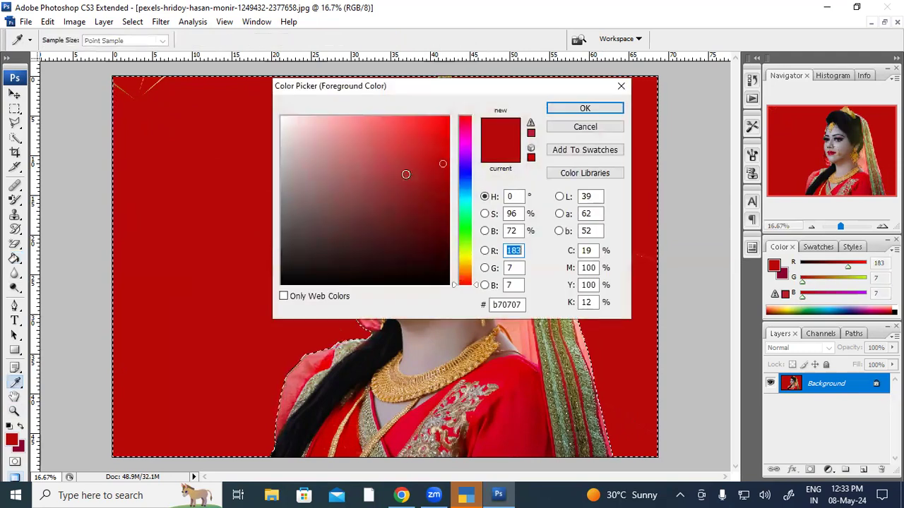
{"action": "left_click", "coordinate": [465, 175]}
{"action": "left_click", "coordinate": [439, 130]}
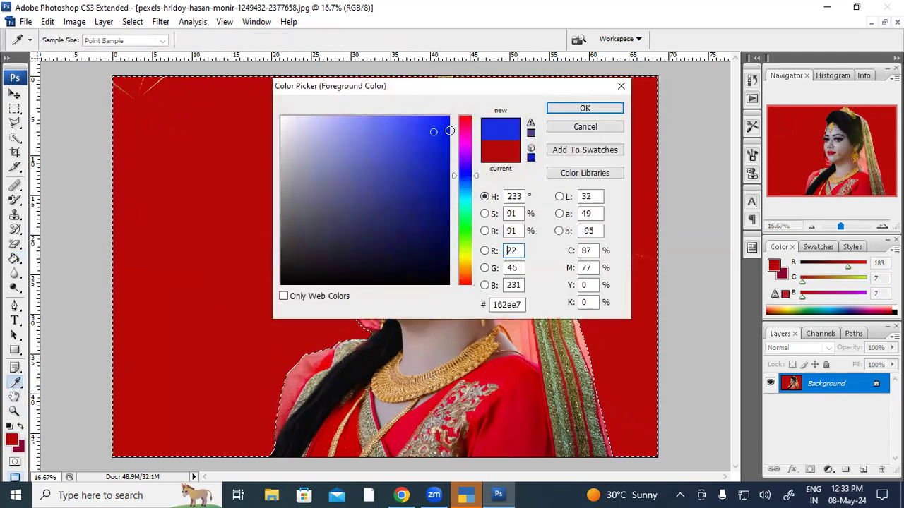
{"action": "left_click", "coordinate": [585, 108]}
{"action": "left_click", "coordinate": [216, 228]}
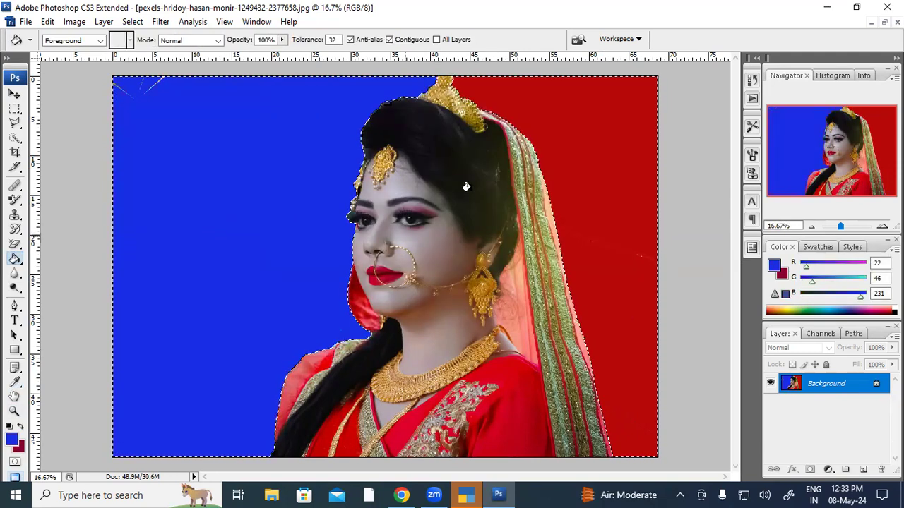
{"action": "left_click", "coordinate": [531, 124]}
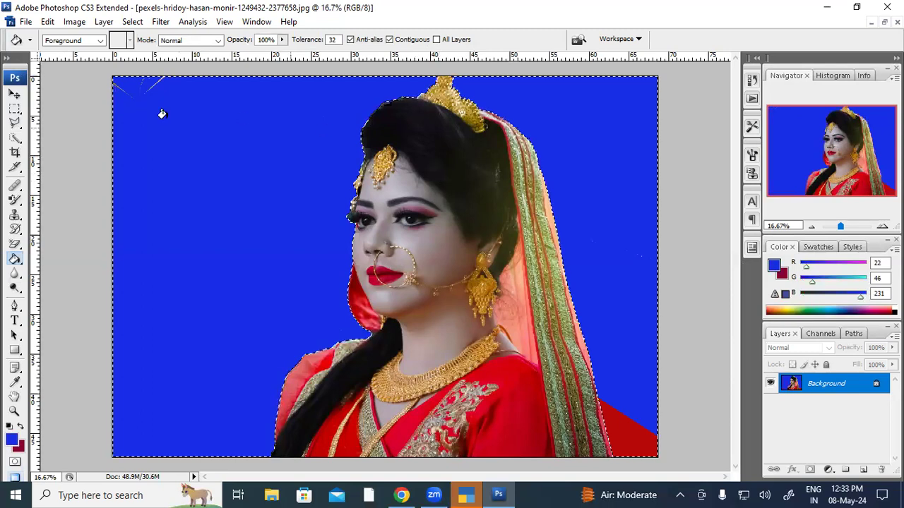
{"action": "right_click", "coordinate": [15, 259]}
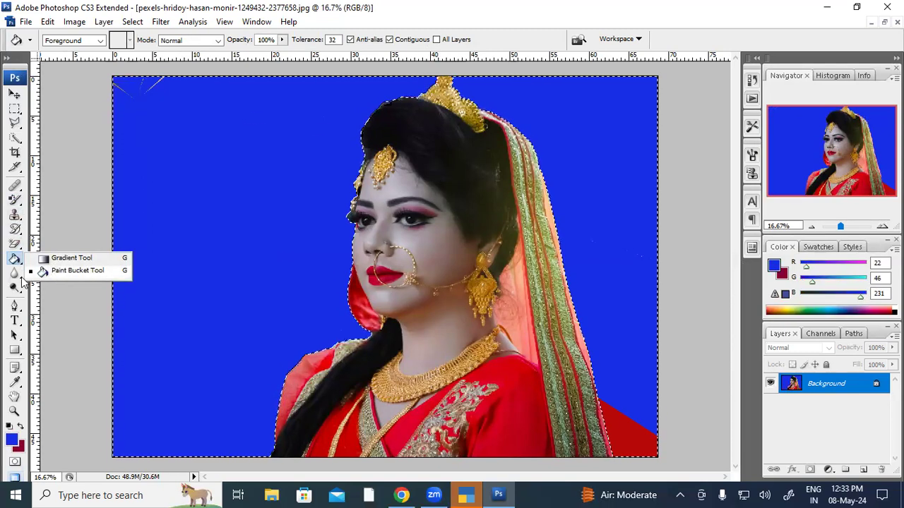
{"action": "right_click", "coordinate": [17, 275]}
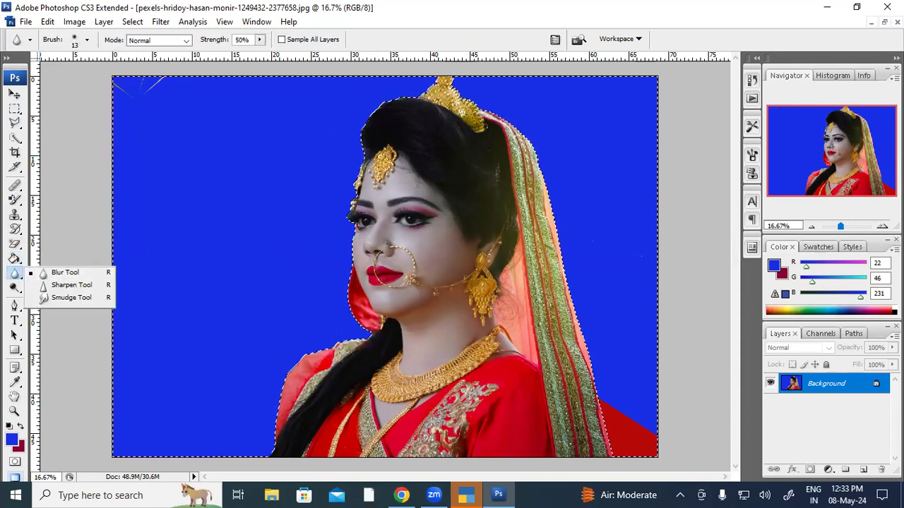
- Minimize the bride image, restore pexels-olly-846741.jpg and enlarge its window to show the whole photo
{"action": "left_click", "coordinate": [874, 23]}
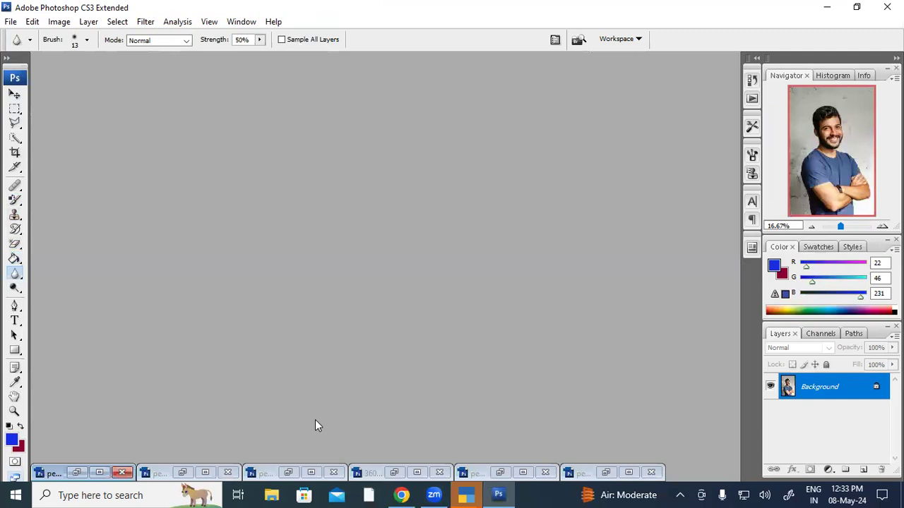
{"action": "left_click", "coordinate": [425, 473]}
{"action": "left_click", "coordinate": [468, 473]}
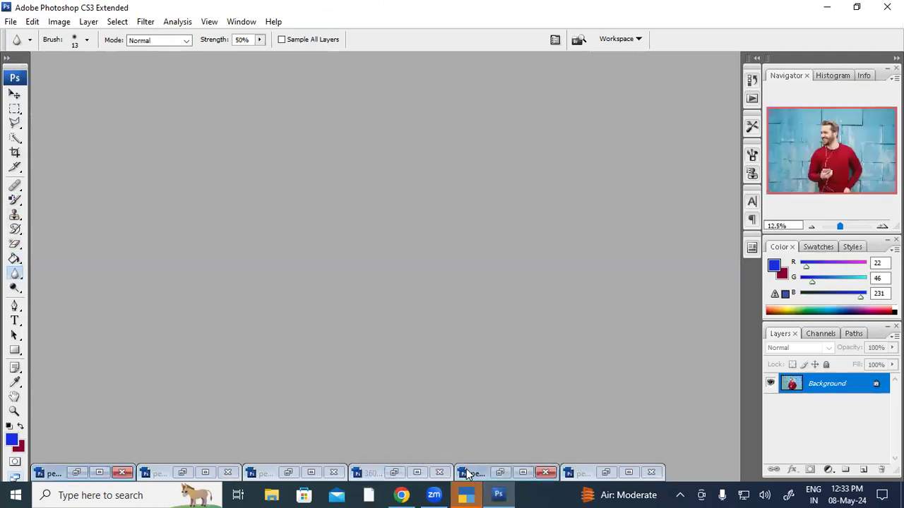
{"action": "left_click", "coordinate": [499, 473]}
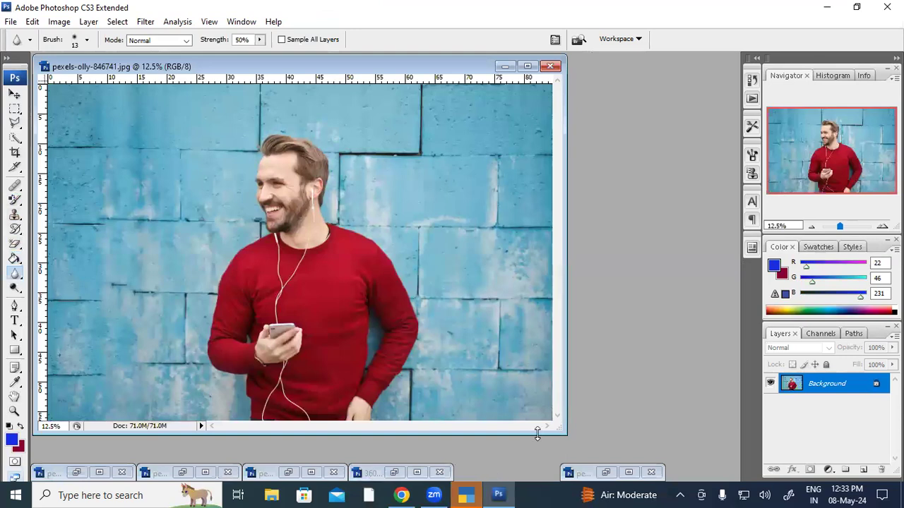
{"action": "left_click_drag", "start_coordinate": [565, 436], "coordinate": [640, 479]}
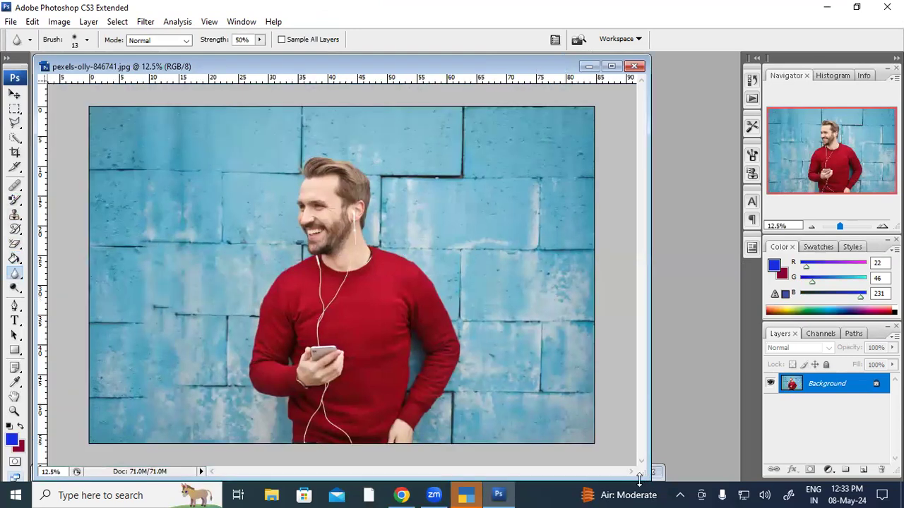
- Select the entire blue wall around the man in the red sweater with the Quick Selection tool
{"action": "left_click", "coordinate": [15, 137]}
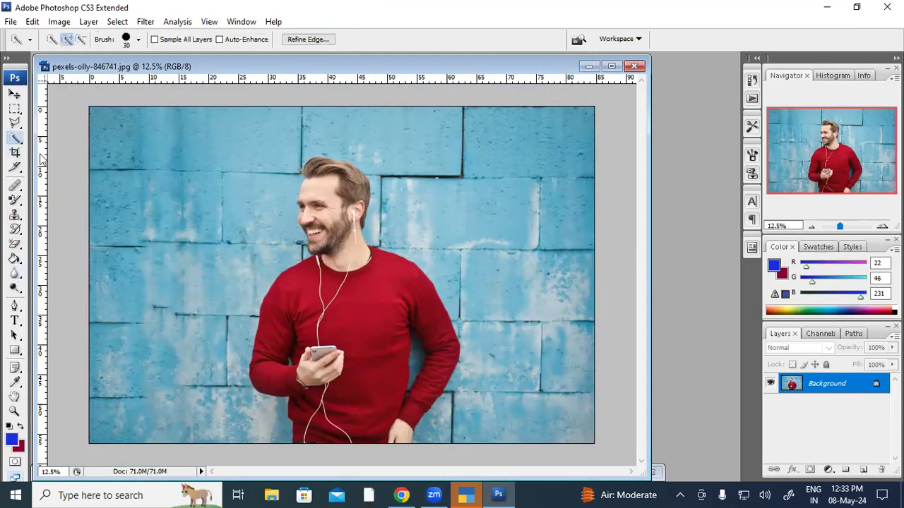
{"action": "left_click_drag", "start_coordinate": [190, 161], "coordinate": [158, 321]}
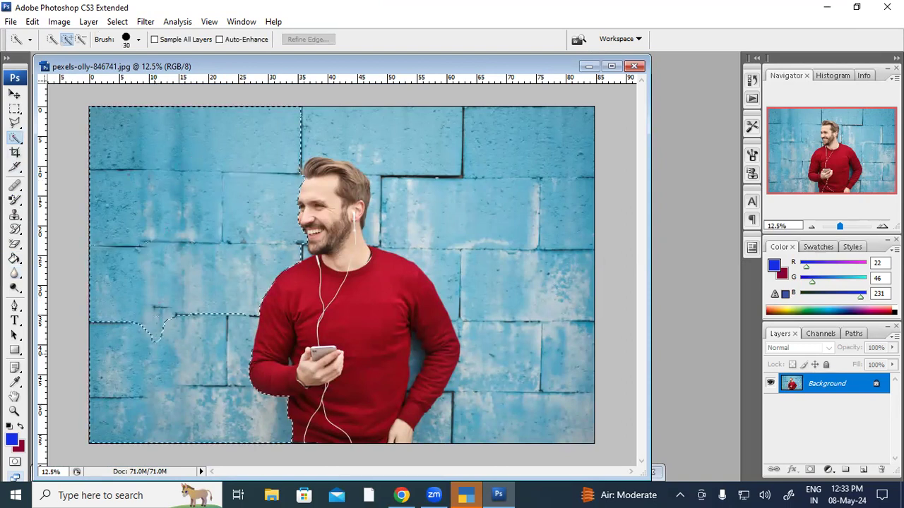
{"action": "left_click_drag", "start_coordinate": [311, 140], "coordinate": [370, 142]}
{"action": "left_click_drag", "start_coordinate": [483, 224], "coordinate": [493, 242]}
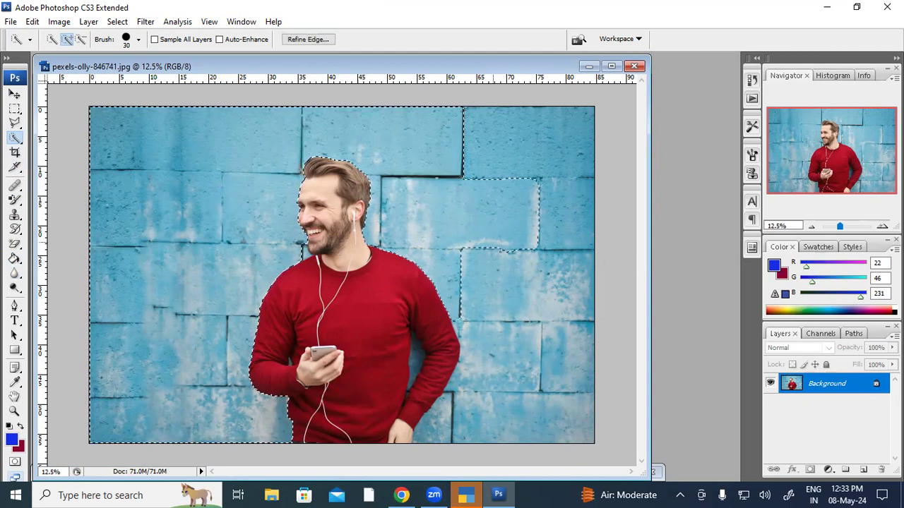
{"action": "left_click_drag", "start_coordinate": [549, 327], "coordinate": [553, 410]}
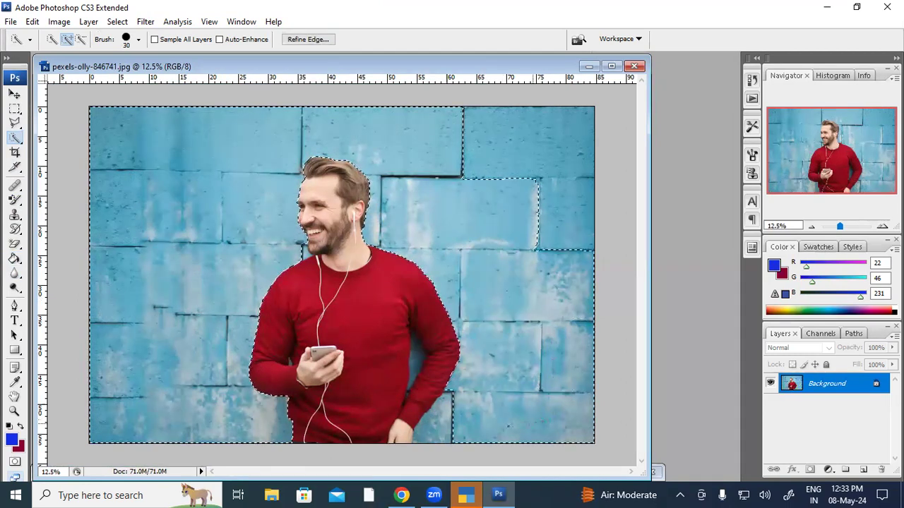
{"action": "left_click", "coordinate": [438, 431]}
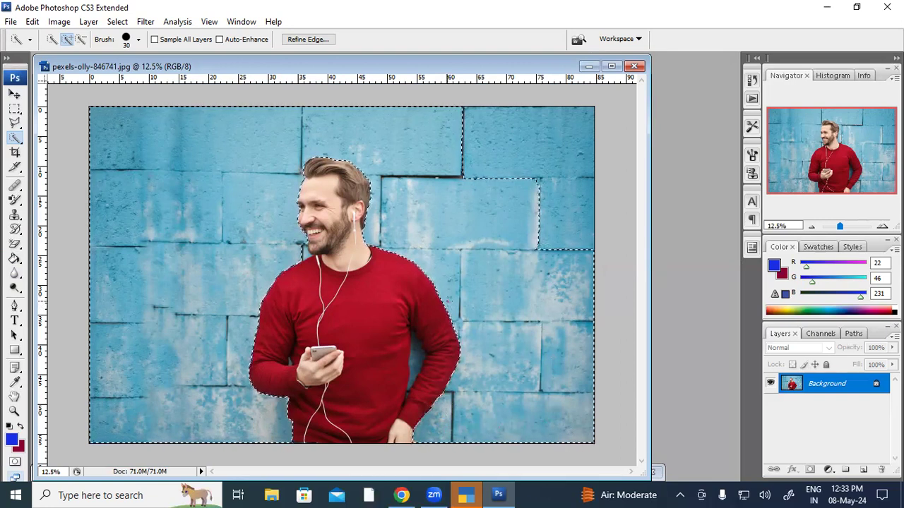
{"action": "left_click", "coordinate": [537, 161]}
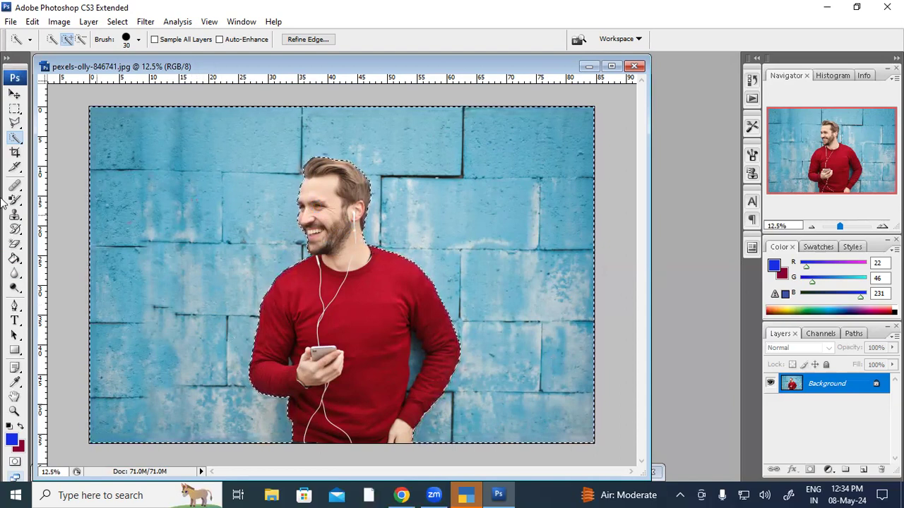
- Blur the selected wall on the image's left side using the Blur tool with a brush size of 1200
{"action": "left_click_drag", "start_coordinate": [14, 274], "coordinate": [67, 272]}
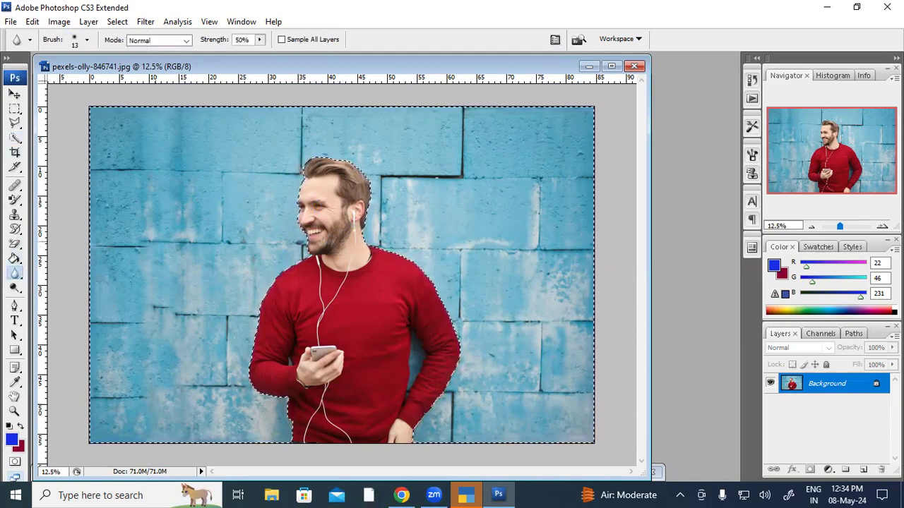
{"action": "key", "text": "bracketright"}
{"action": "key", "text": "bracketright"}
{"action": "key", "text": "bracketright"}
{"action": "key", "text": "bracketright"}
{"action": "key", "text": "bracketright"}
{"action": "key", "text": "bracketright"}
{"action": "key", "text": "bracketright"}
{"action": "key", "text": "bracketright"}
{"action": "key", "text": "bracketright"}
{"action": "key", "text": "bracketright"}
{"action": "key", "text": "bracketright"}
{"action": "key", "text": "bracketright"}
{"action": "key", "text": "bracketright"}
{"action": "key", "text": "bracketright"}
{"action": "key", "text": "bracketright"}
{"action": "key", "text": "bracketright"}
{"action": "key", "text": "bracketright"}
{"action": "key", "text": "bracketright"}
{"action": "key", "text": "bracketright"}
{"action": "key", "text": "bracketright"}
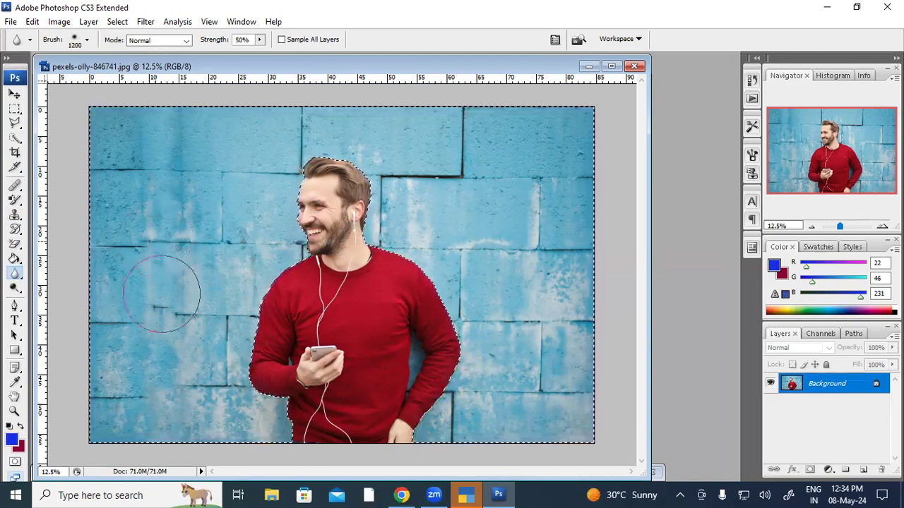
{"action": "left_click_drag", "start_coordinate": [119, 242], "coordinate": [123, 274]}
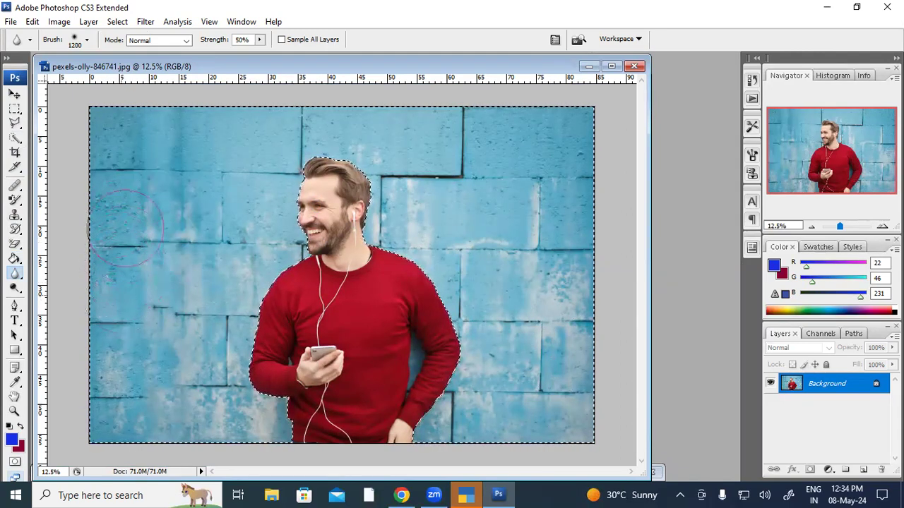
{"action": "mouse_move", "coordinate": [127, 237]}
{"action": "left_mouse_down"}
{"action": "mouse_move", "coordinate": [185, 213]}
{"action": "mouse_move", "coordinate": [141, 226]}
{"action": "left_mouse_up"}
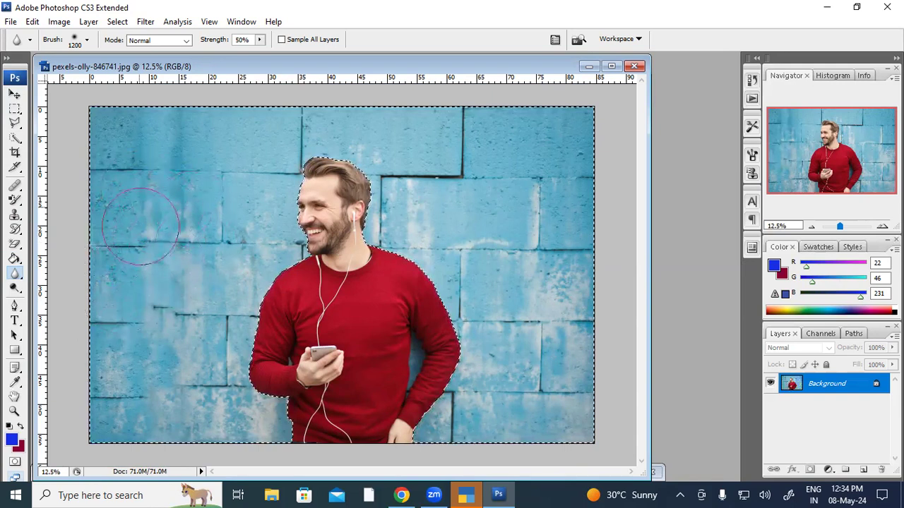
- Raise the blur strength to 100% and blur the wall on the image's left side again
{"action": "left_click", "coordinate": [261, 40]}
{"action": "left_click_drag", "start_coordinate": [273, 56], "coordinate": [297, 55]}
{"action": "mouse_move", "coordinate": [127, 205]}
{"action": "left_mouse_down"}
{"action": "mouse_move", "coordinate": [125, 342]}
{"action": "mouse_move", "coordinate": [122, 218]}
{"action": "mouse_move", "coordinate": [106, 295]}
{"action": "mouse_move", "coordinate": [203, 187]}
{"action": "mouse_move", "coordinate": [293, 131]}
{"action": "mouse_move", "coordinate": [240, 152]}
{"action": "mouse_move", "coordinate": [173, 119]}
{"action": "mouse_move", "coordinate": [128, 154]}
{"action": "mouse_move", "coordinate": [85, 211]}
{"action": "left_mouse_up"}
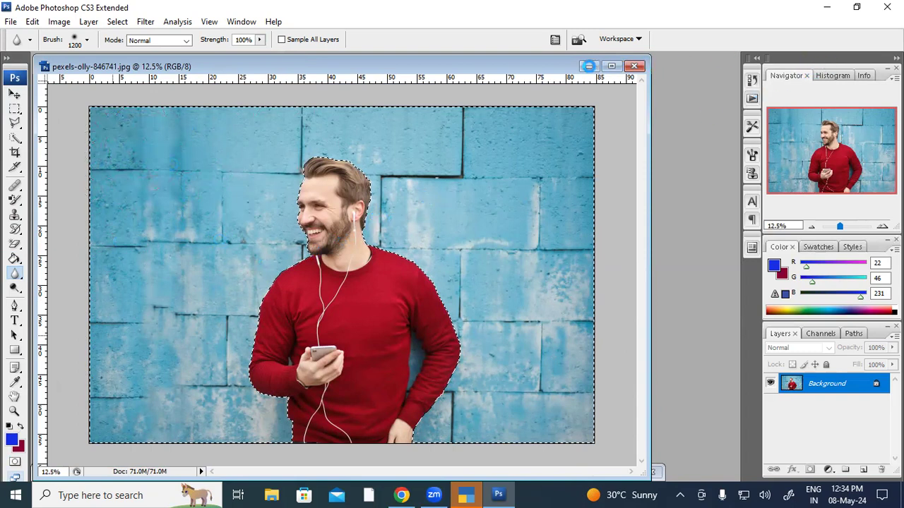
- Minimize the photo of the man in the red sweater and open pexels-ryutaro-5746154 from the Photoshop folder
{"action": "left_click", "coordinate": [589, 67]}
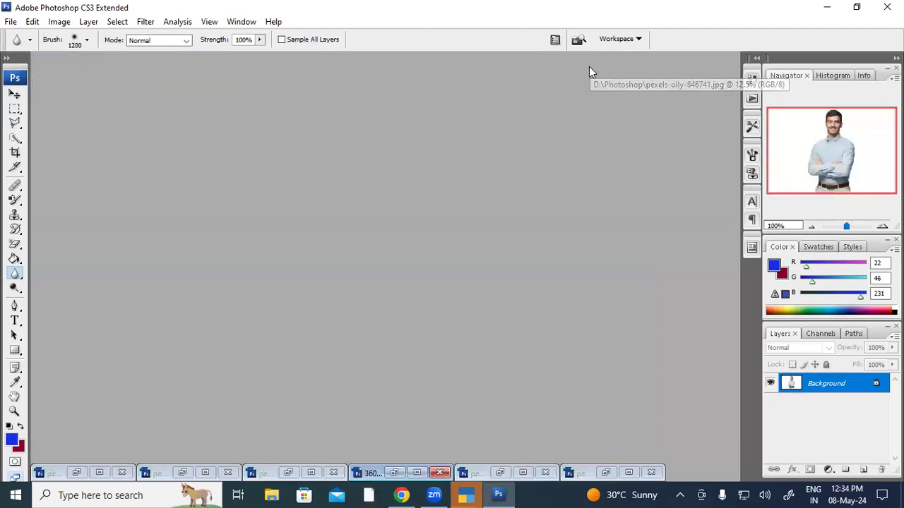
{"action": "double_click", "coordinate": [307, 161]}
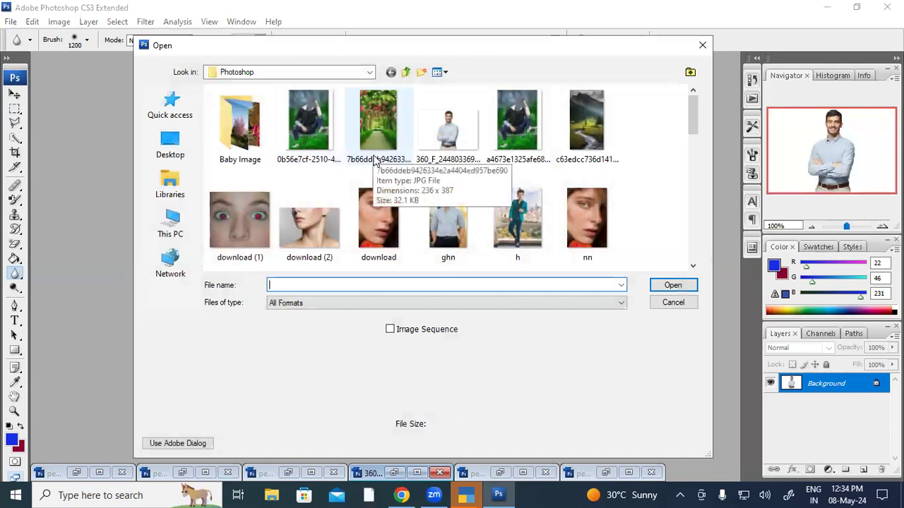
{"action": "scroll", "coordinate": [436, 195], "scroll_direction": "down", "scroll_amount": 3}
{"action": "scroll", "coordinate": [436, 195], "scroll_direction": "down", "scroll_amount": 1}
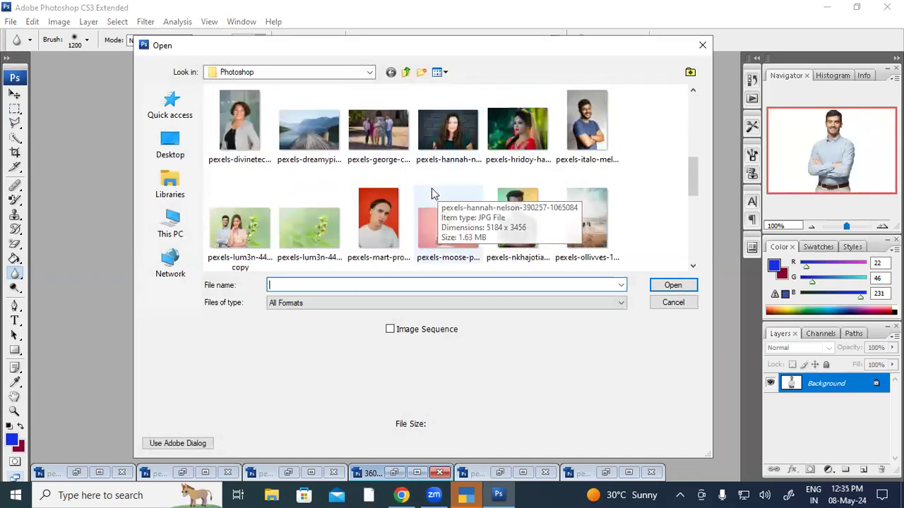
{"action": "scroll", "coordinate": [433, 195], "scroll_direction": "down", "scroll_amount": 1}
{"action": "scroll", "coordinate": [434, 194], "scroll_direction": "down", "scroll_amount": 1}
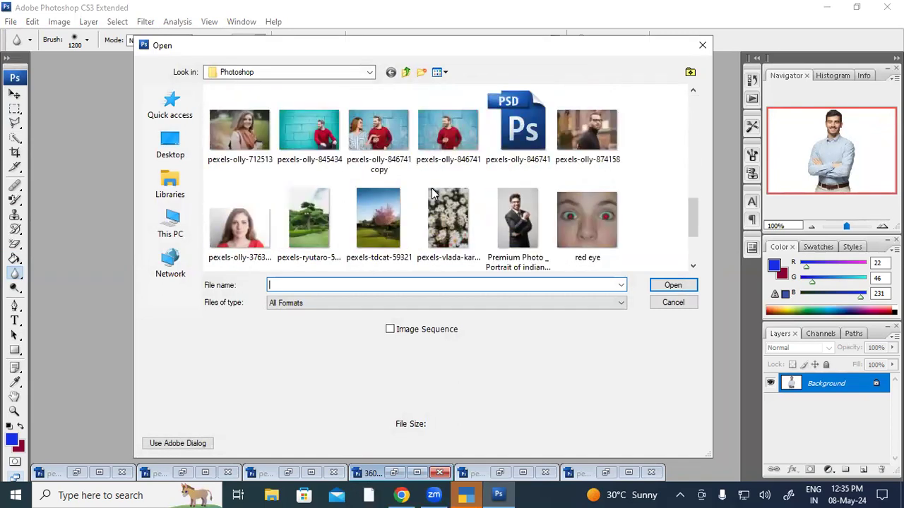
{"action": "scroll", "coordinate": [432, 187], "scroll_direction": "down", "scroll_amount": 1}
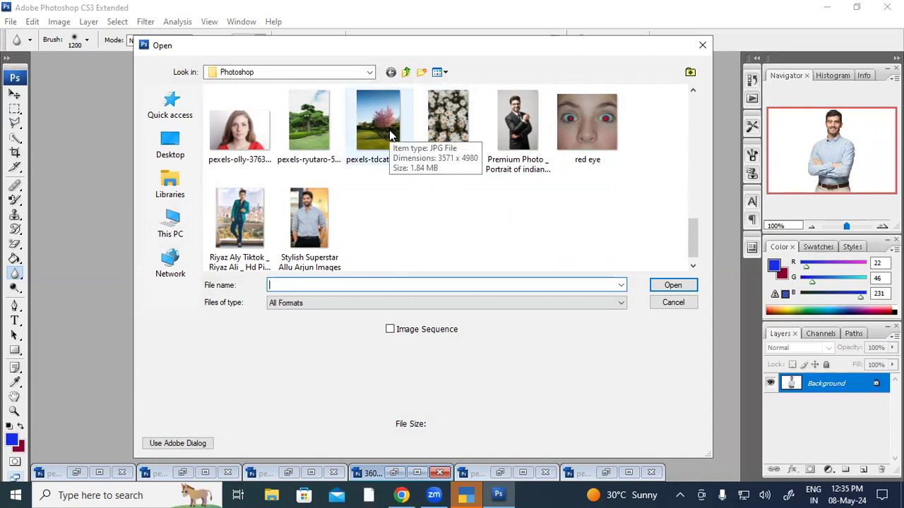
{"action": "left_click", "coordinate": [325, 135]}
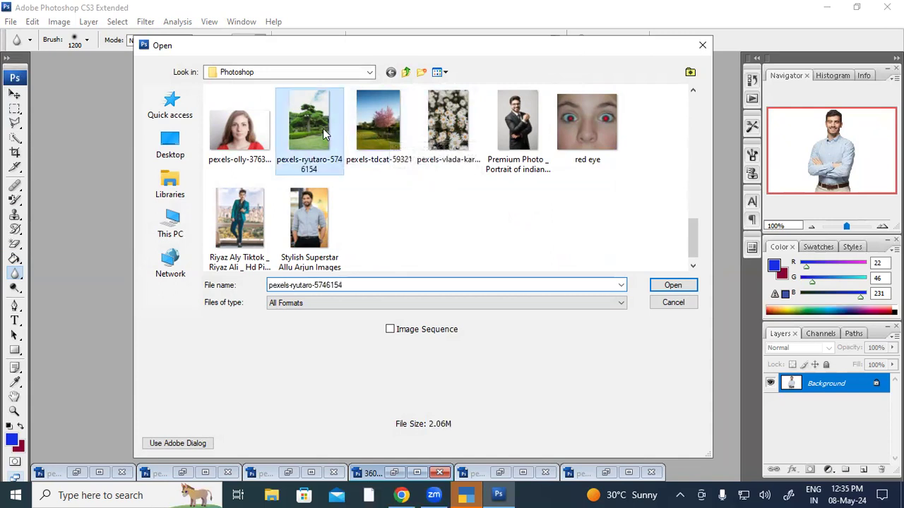
{"action": "double_click", "coordinate": [325, 134]}
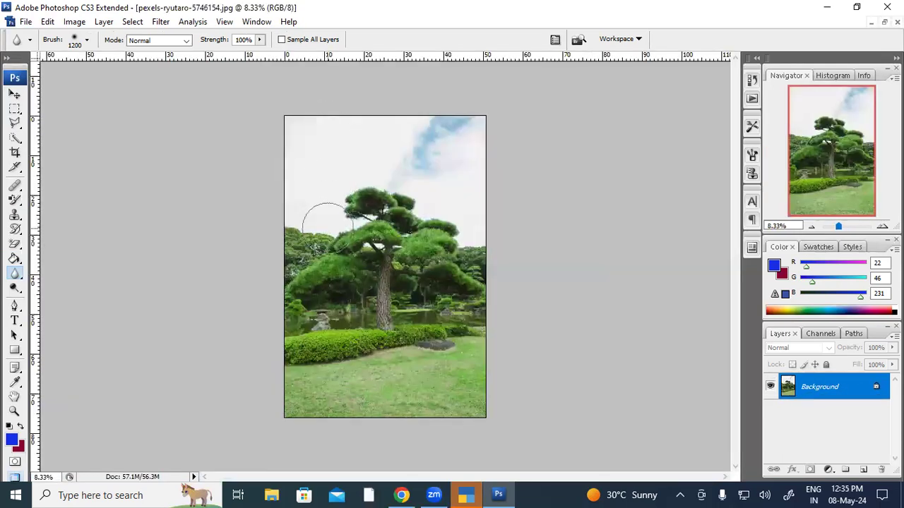
- Duplicate the garden photo's Background layer, hide the copy and make the original Background layer active
{"action": "key", "text": "ctrl+plus"}
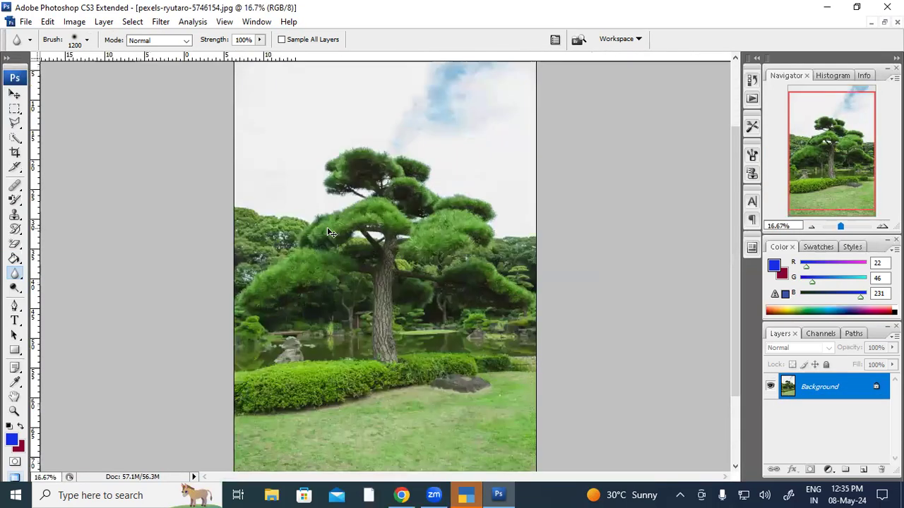
{"action": "scroll", "coordinate": [329, 268], "scroll_direction": "down", "scroll_amount": 3}
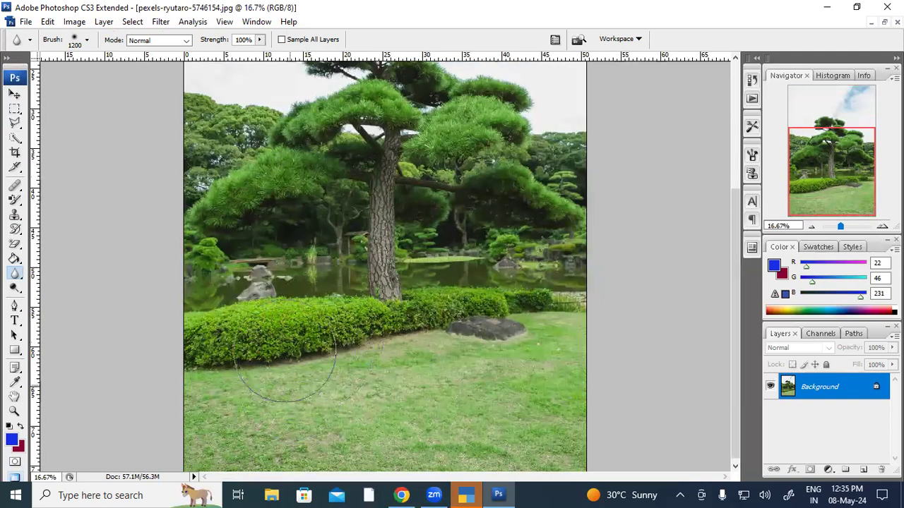
{"action": "left_click", "coordinate": [325, 352]}
{"action": "right_click", "coordinate": [828, 388]}
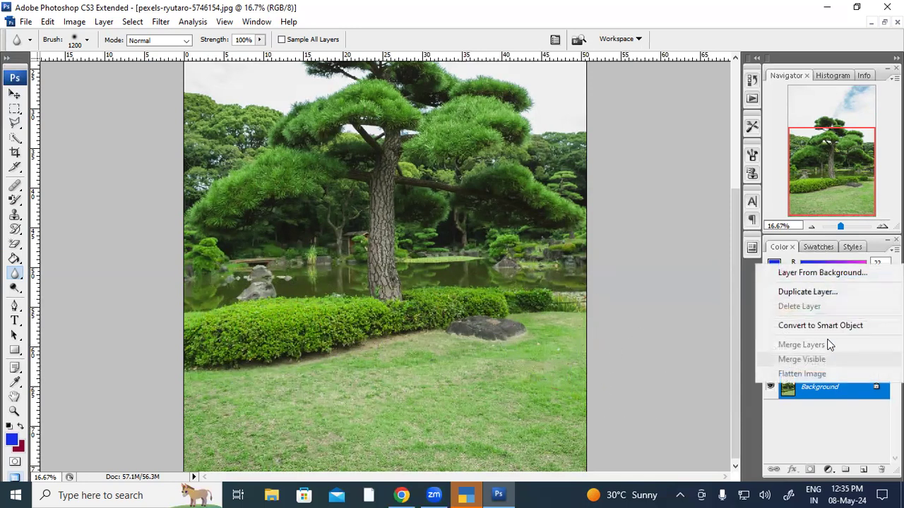
{"action": "left_click", "coordinate": [811, 292]}
{"action": "left_click", "coordinate": [565, 149]}
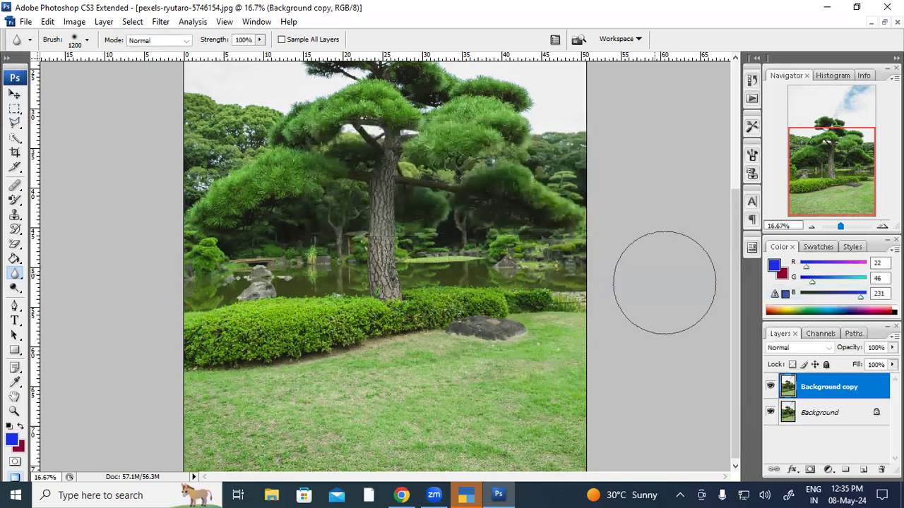
{"action": "left_click", "coordinate": [771, 387]}
{"action": "left_click", "coordinate": [823, 417]}
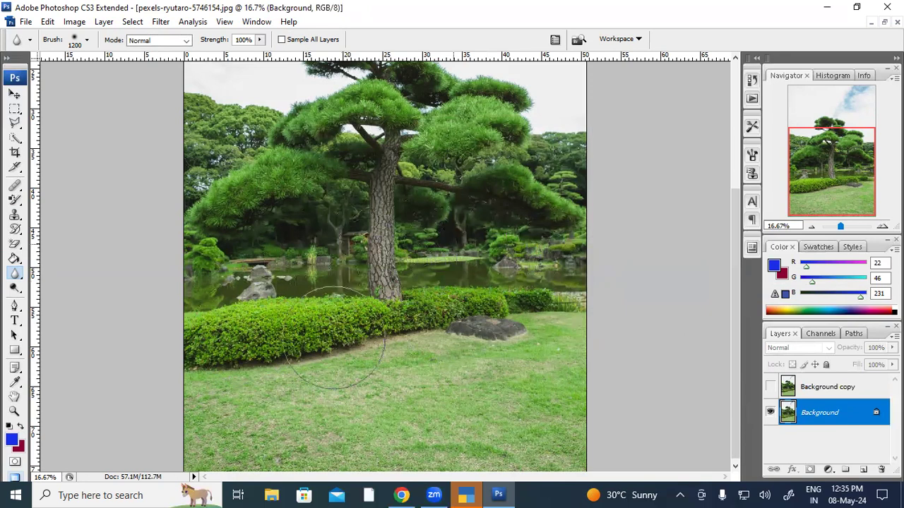
- Blur the tree, hedge and lawn on the Background layer with the Blur tool and compare it with the unblurred copy
{"action": "left_click_drag", "start_coordinate": [439, 300], "coordinate": [424, 285]}
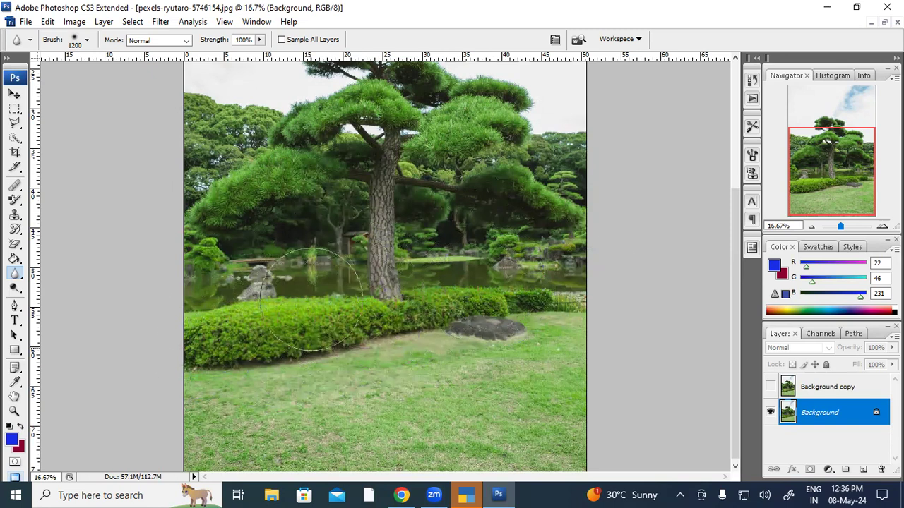
{"action": "left_click", "coordinate": [343, 199]}
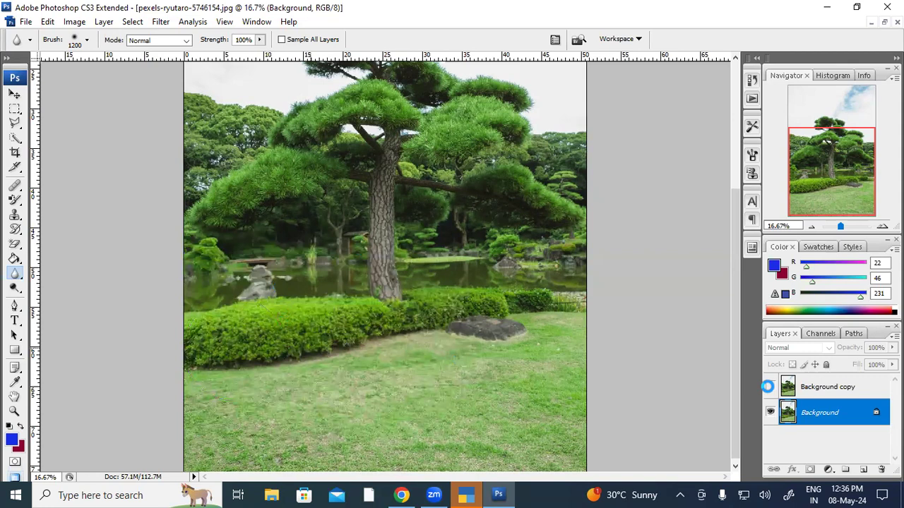
{"action": "left_click", "coordinate": [770, 387]}
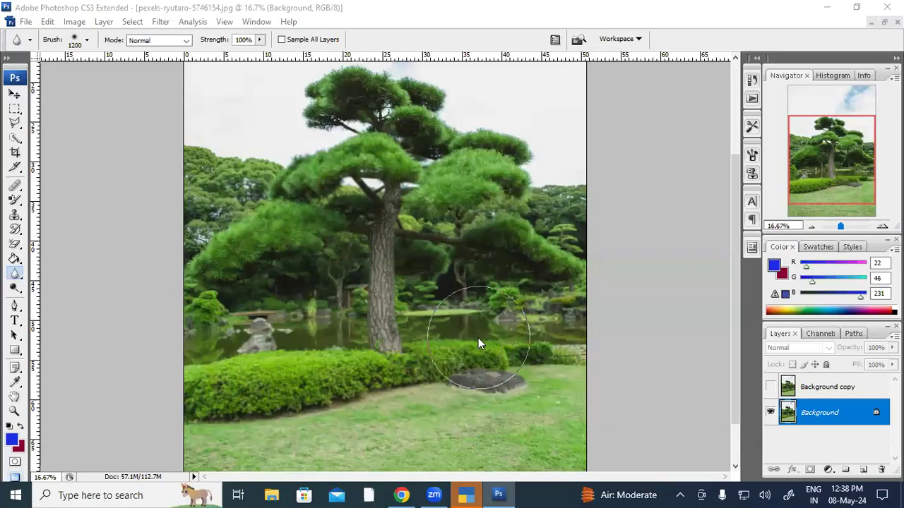
{"action": "left_click", "coordinate": [771, 387]}
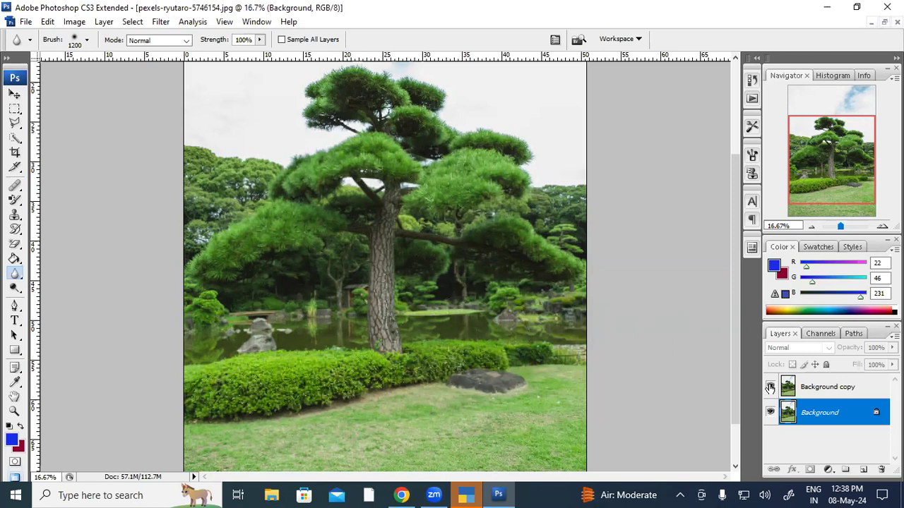
{"action": "left_click", "coordinate": [770, 387]}
- Minimize the garden photo and look through the minimized images to restore pexels-olly-846741.jpg
{"action": "left_click", "coordinate": [871, 23]}
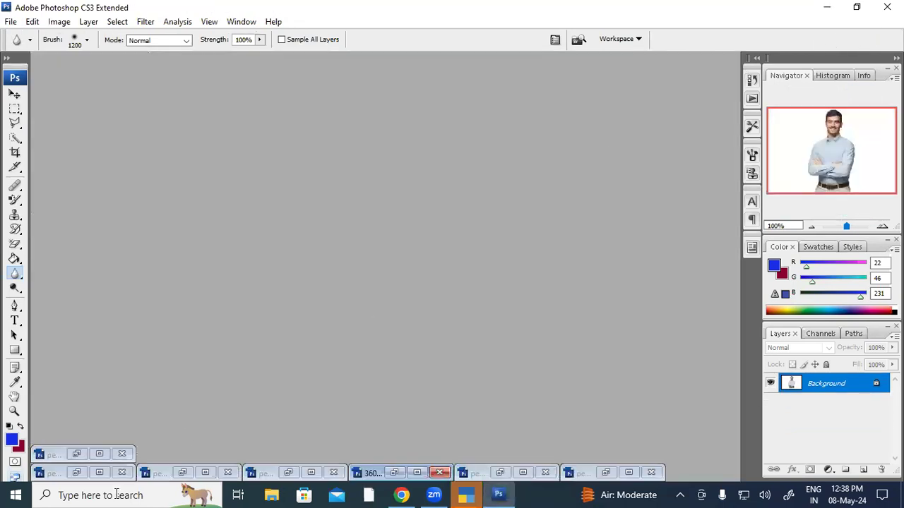
{"action": "left_click", "coordinate": [150, 475]}
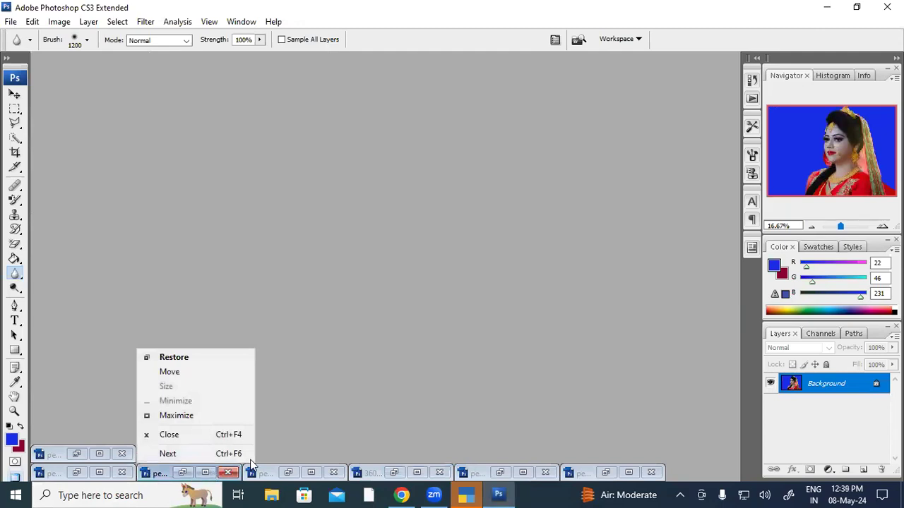
{"action": "left_click", "coordinate": [271, 475]}
{"action": "left_click", "coordinate": [295, 472]}
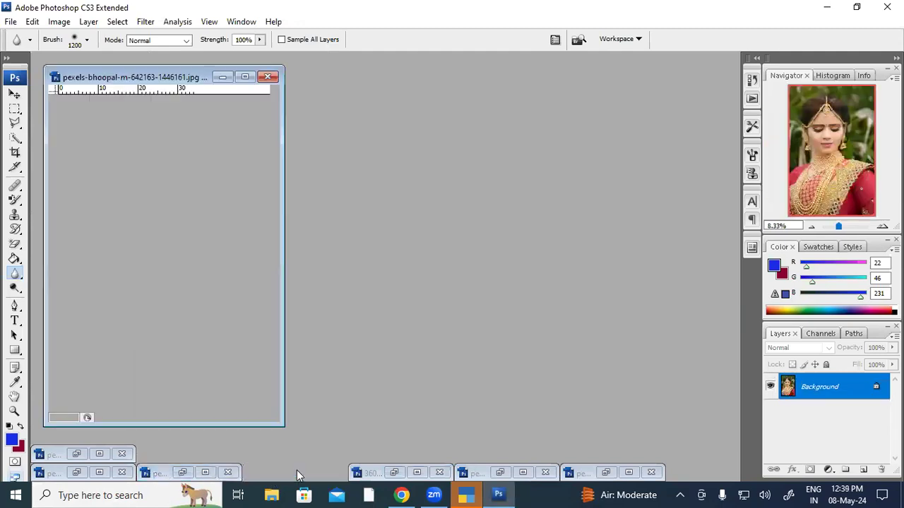
{"action": "left_click", "coordinate": [222, 77]}
{"action": "double_click", "coordinate": [385, 466]}
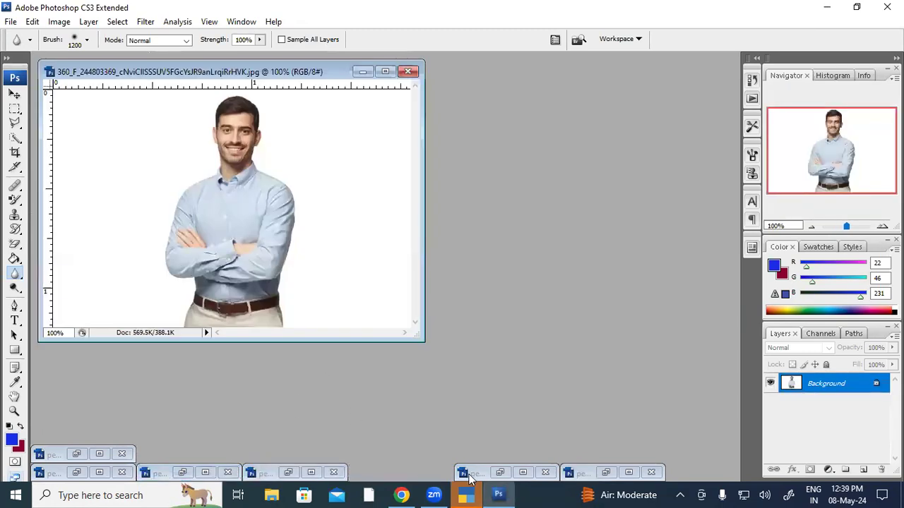
{"action": "left_click", "coordinate": [478, 474]}
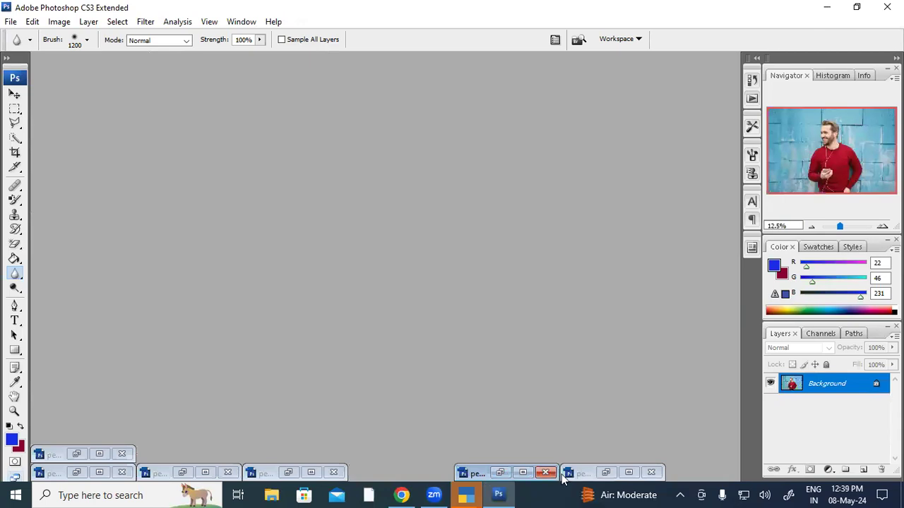
{"action": "left_click", "coordinate": [523, 472]}
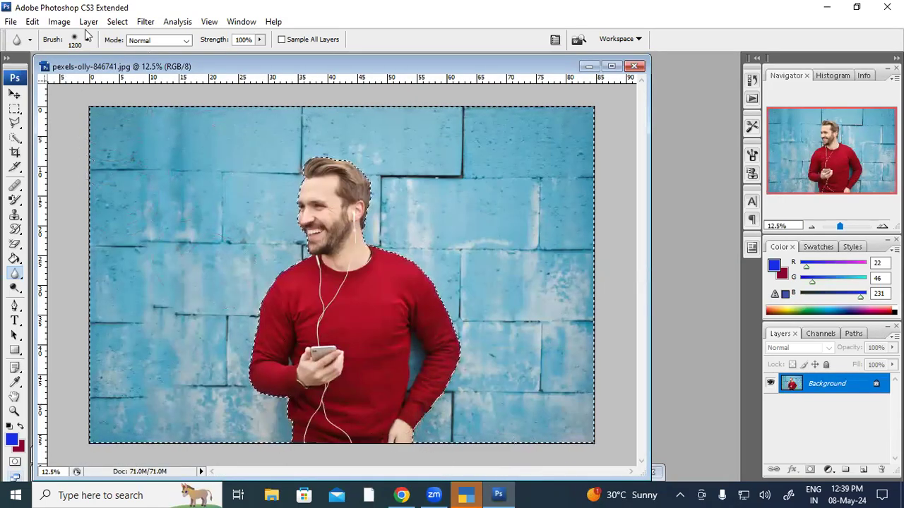
- Apply the basic Blur filter to the selected blue wall around the man
{"action": "left_click", "coordinate": [145, 22]}
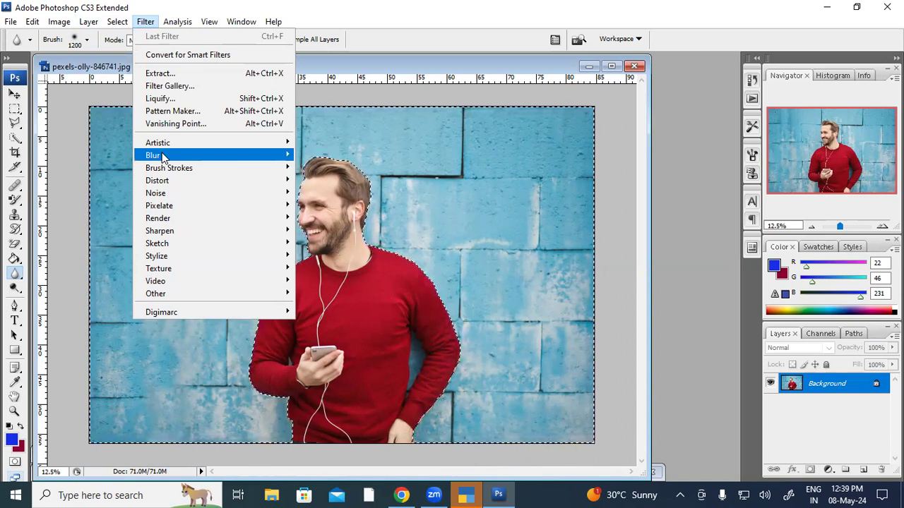
{"action": "mouse_move", "coordinate": [163, 157]}
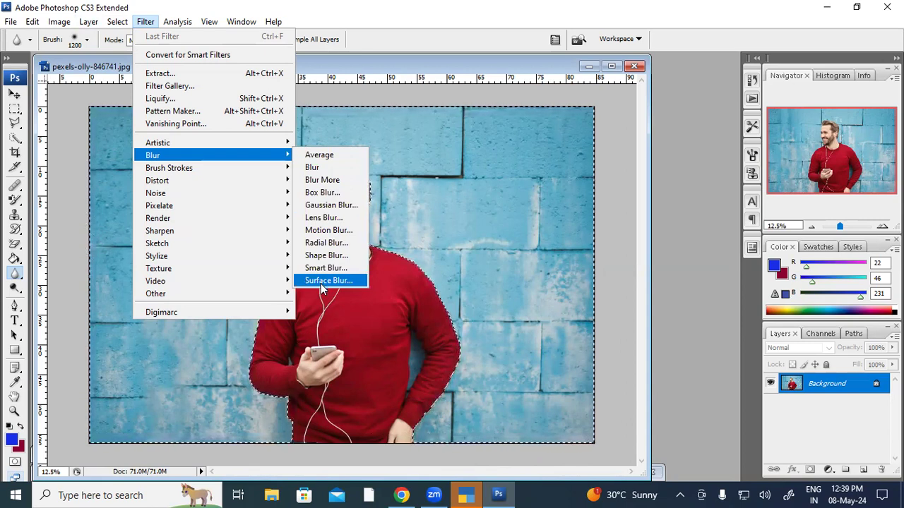
{"action": "left_click", "coordinate": [321, 169]}
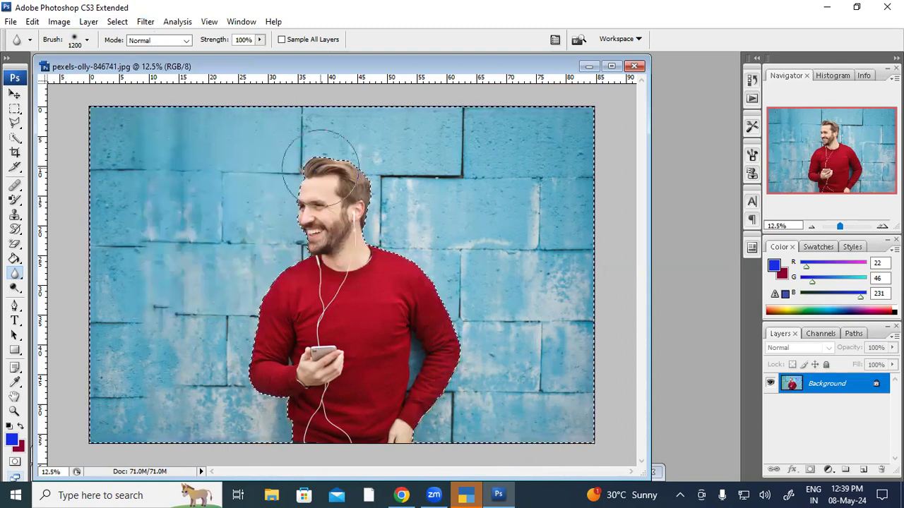
{"action": "left_click", "coordinate": [173, 177]}
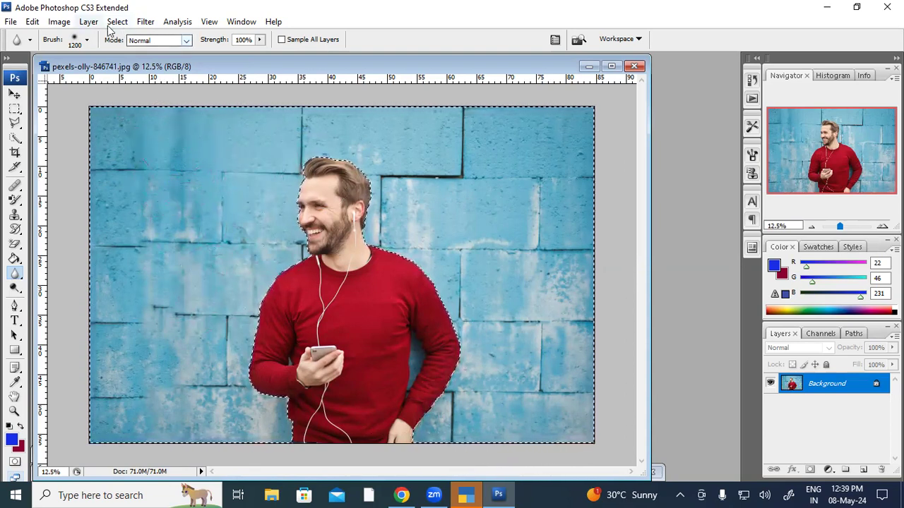
- Apply a Motion Blur to the selected wall with an angle of -27° and a distance of 62 pixels
{"action": "left_click", "coordinate": [146, 22]}
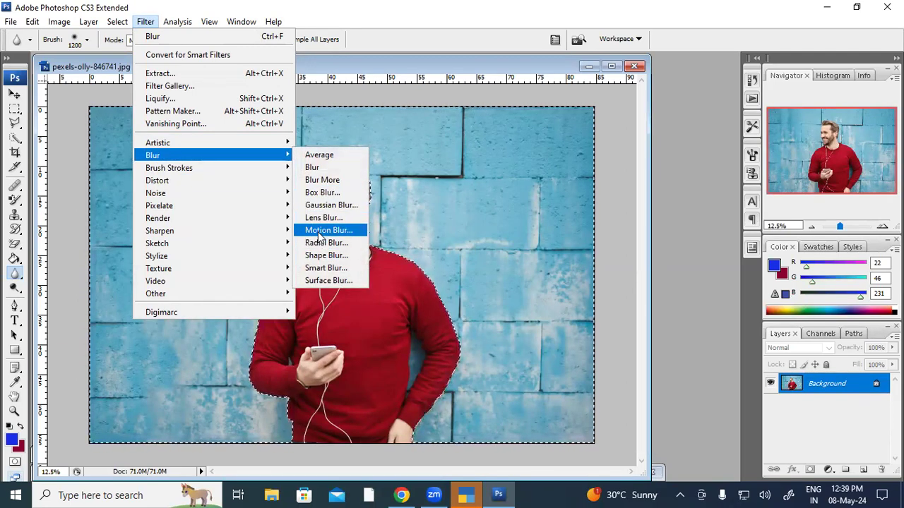
{"action": "left_click", "coordinate": [326, 231]}
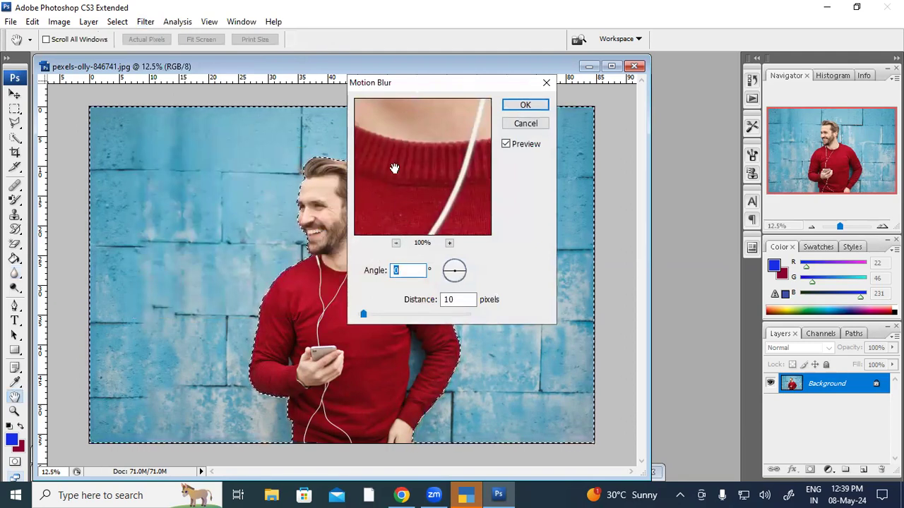
{"action": "left_click_drag", "start_coordinate": [365, 314], "coordinate": [392, 315]}
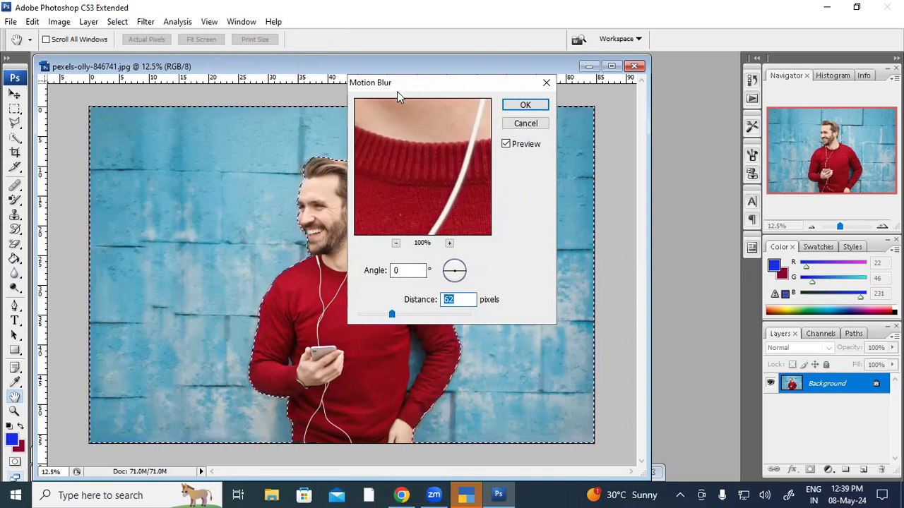
{"action": "left_click_drag", "start_coordinate": [460, 278], "coordinate": [462, 275]}
{"action": "left_click_drag", "start_coordinate": [412, 193], "coordinate": [456, 206]}
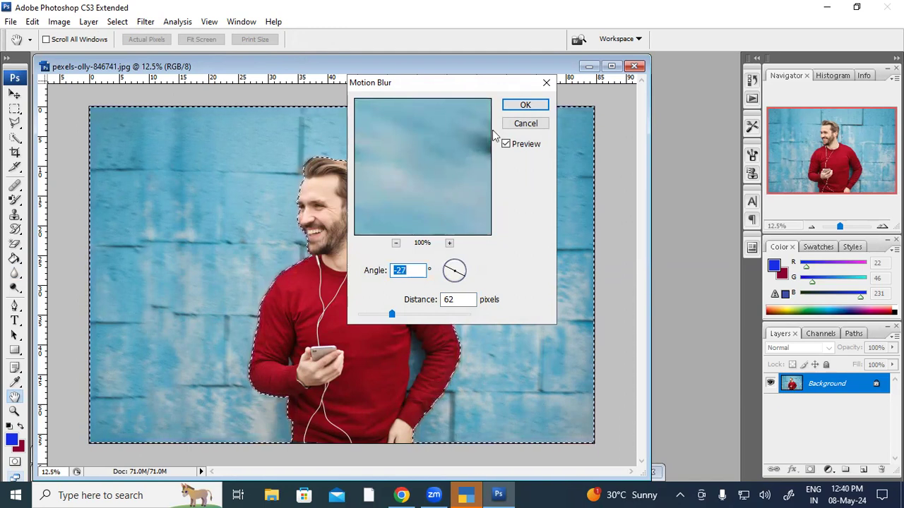
{"action": "left_click", "coordinate": [519, 105]}
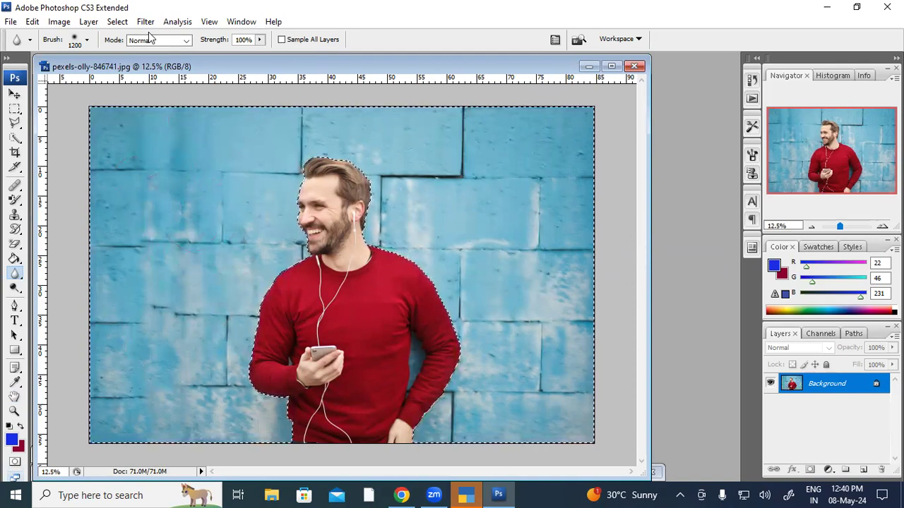
- Deselect the wall, duplicate the Background layer, and hide the copy to work on the original layer
{"action": "key", "text": "ctrl+d"}
{"action": "right_click", "coordinate": [816, 396]}
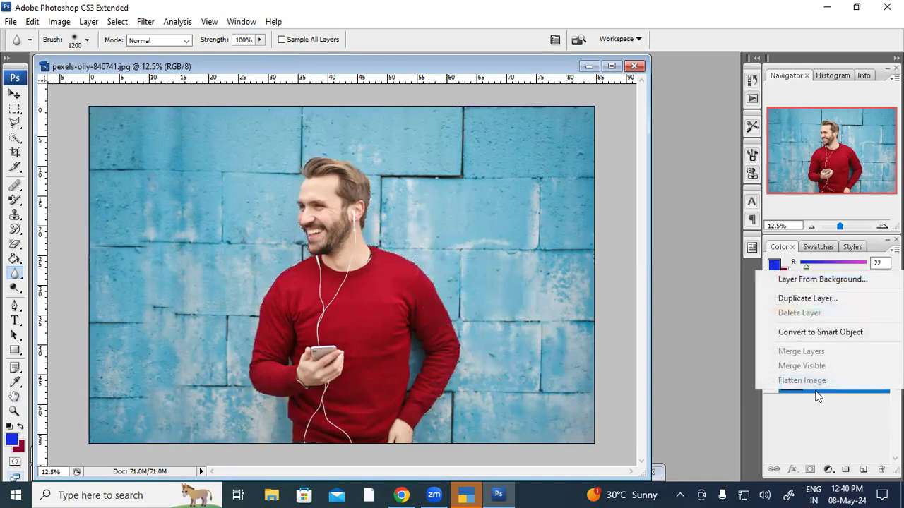
{"action": "left_click", "coordinate": [830, 299]}
{"action": "left_click", "coordinate": [569, 150]}
{"action": "left_click", "coordinate": [770, 384]}
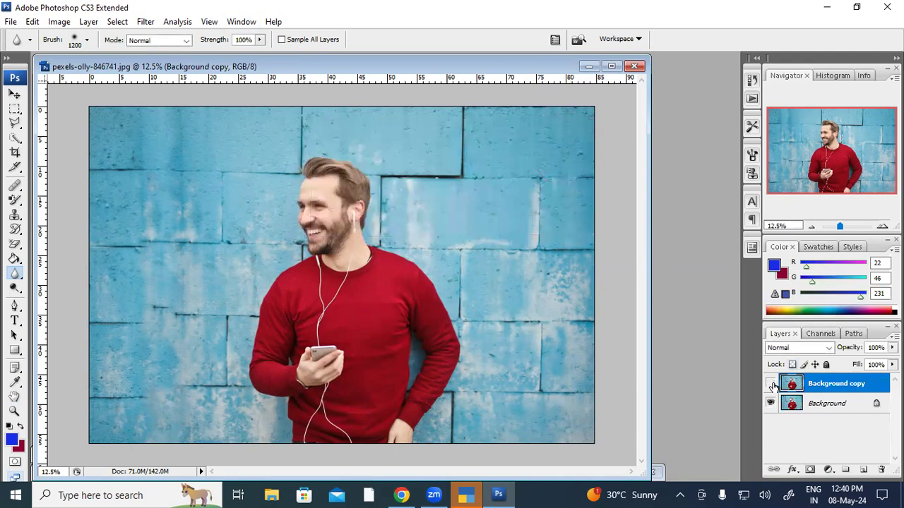
{"action": "left_click", "coordinate": [819, 408]}
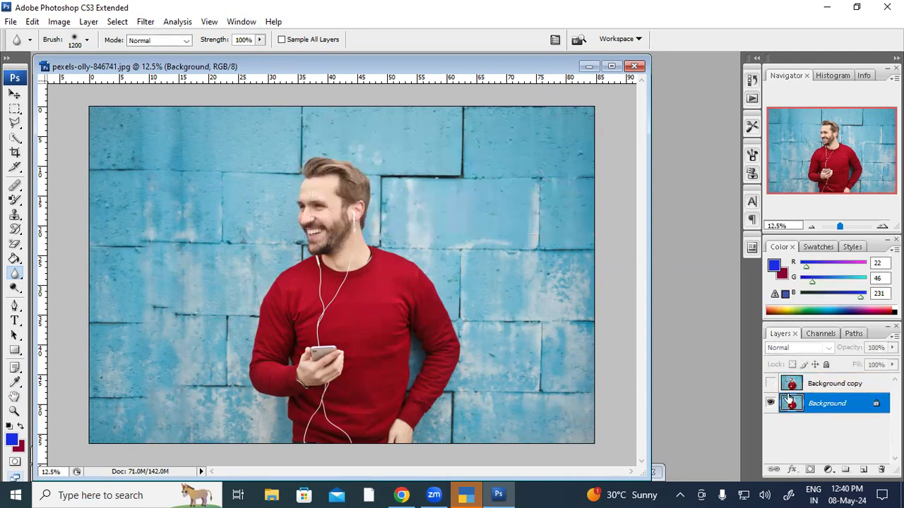
- Select the blue wall around the man on the Background layer with the Quick Selection tool
{"action": "left_click", "coordinate": [14, 137]}
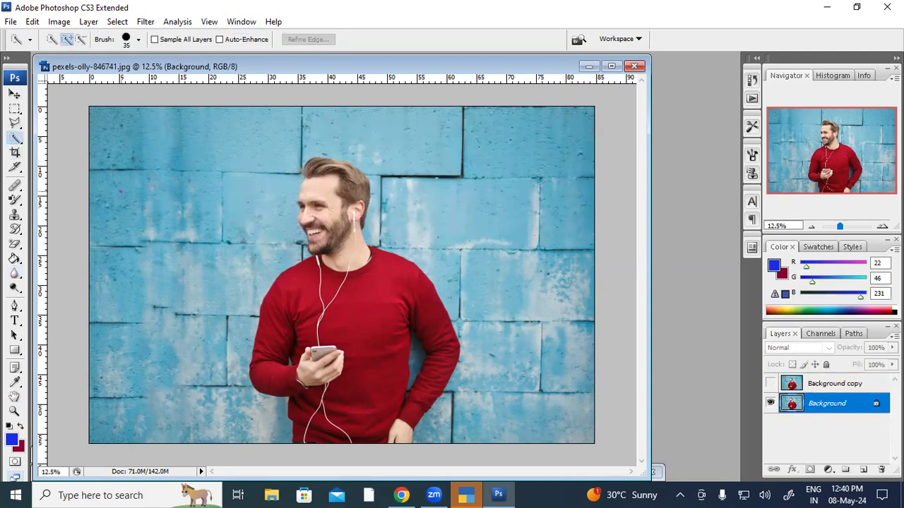
{"action": "mouse_move", "coordinate": [134, 180]}
{"action": "left_mouse_down"}
{"action": "mouse_move", "coordinate": [110, 342]}
{"action": "mouse_move", "coordinate": [120, 375]}
{"action": "mouse_move", "coordinate": [122, 289]}
{"action": "mouse_move", "coordinate": [247, 146]}
{"action": "mouse_move", "coordinate": [270, 137]}
{"action": "mouse_move", "coordinate": [489, 144]}
{"action": "mouse_move", "coordinate": [520, 185]}
{"action": "mouse_move", "coordinate": [537, 422]}
{"action": "mouse_move", "coordinate": [488, 418]}
{"action": "mouse_move", "coordinate": [456, 393]}
{"action": "mouse_move", "coordinate": [422, 428]}
{"action": "mouse_move", "coordinate": [398, 380]}
{"action": "mouse_move", "coordinate": [414, 352]}
{"action": "mouse_move", "coordinate": [416, 360]}
{"action": "mouse_move", "coordinate": [415, 344]}
{"action": "mouse_move", "coordinate": [413, 371]}
{"action": "left_mouse_up"}
{"action": "key", "text": "ctrl+z"}
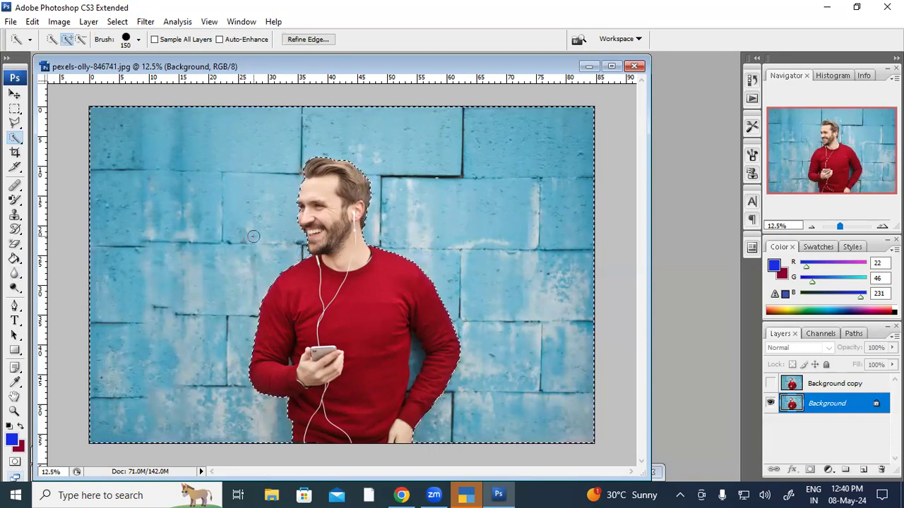
- Apply a Lens Blur to the selected wall with Transparency as the depth map source and a blur focal distance of 255
{"action": "left_click", "coordinate": [146, 22]}
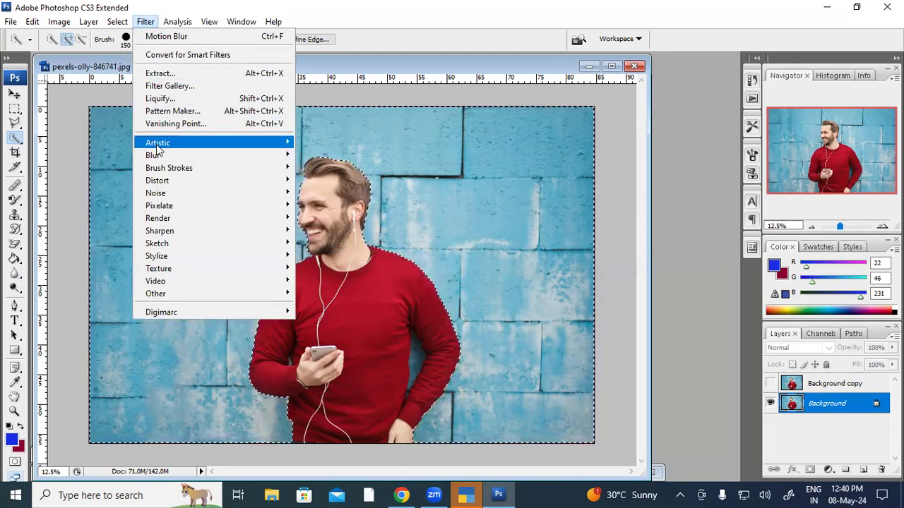
{"action": "mouse_move", "coordinate": [212, 156]}
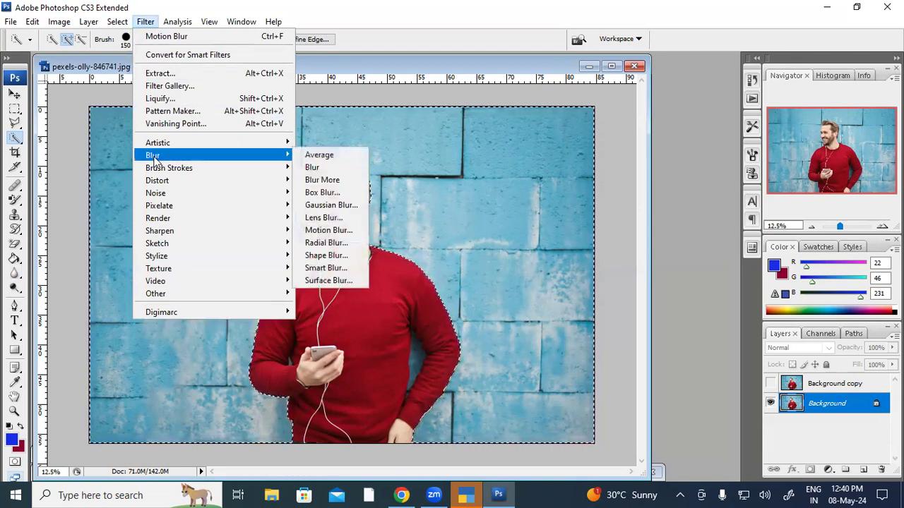
{"action": "left_click", "coordinate": [300, 217]}
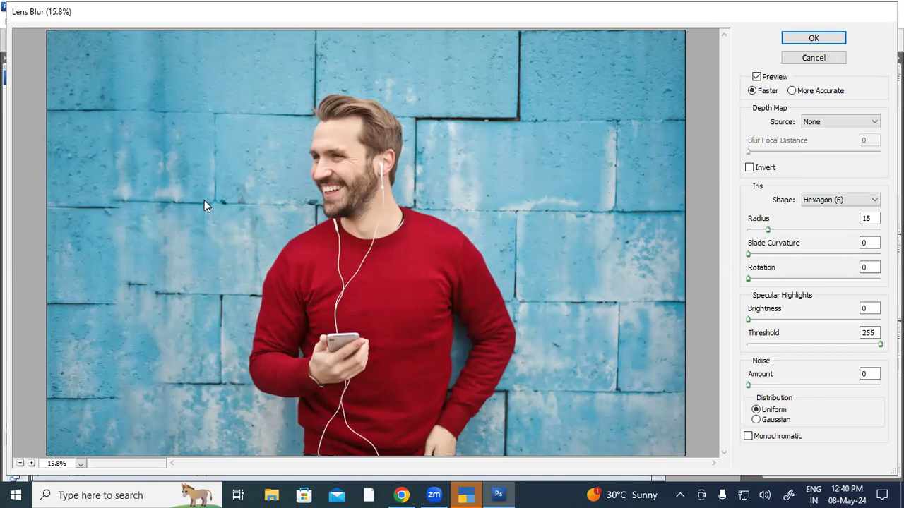
{"action": "left_click", "coordinate": [825, 123]}
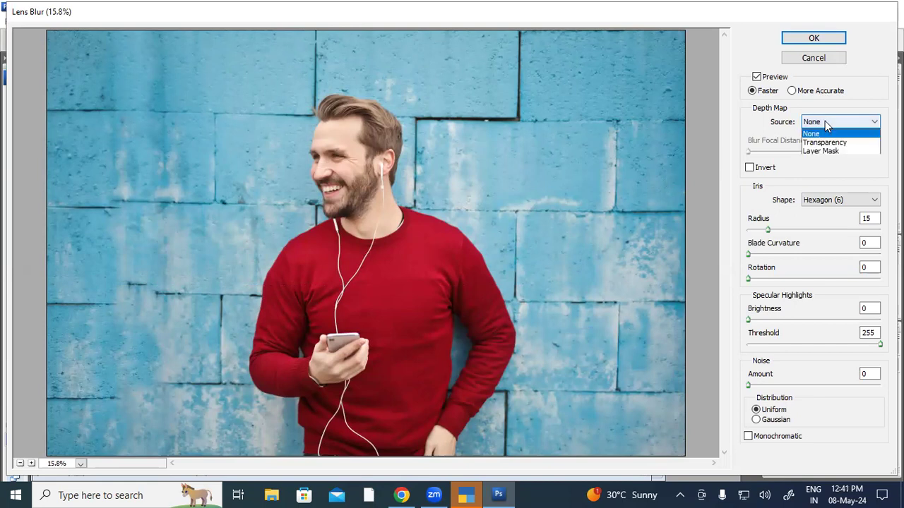
{"action": "left_click", "coordinate": [820, 143]}
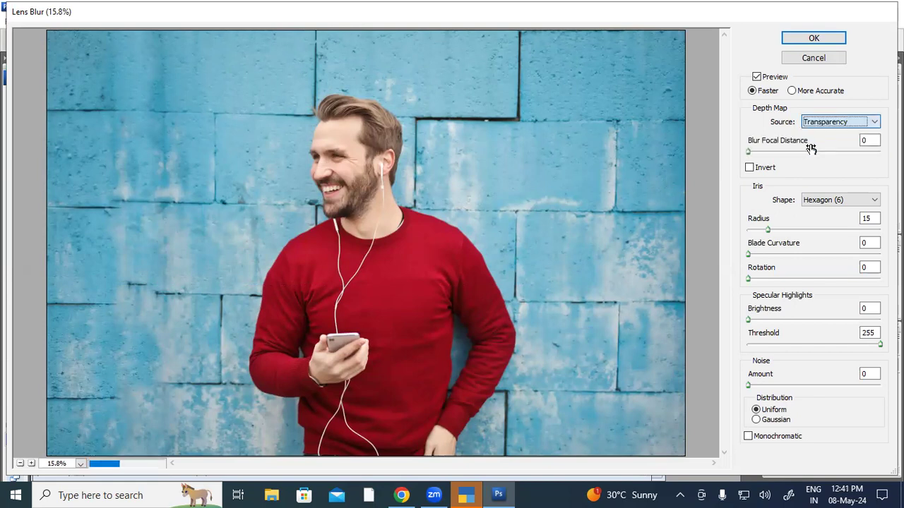
{"action": "left_click_drag", "start_coordinate": [751, 151], "coordinate": [771, 151]}
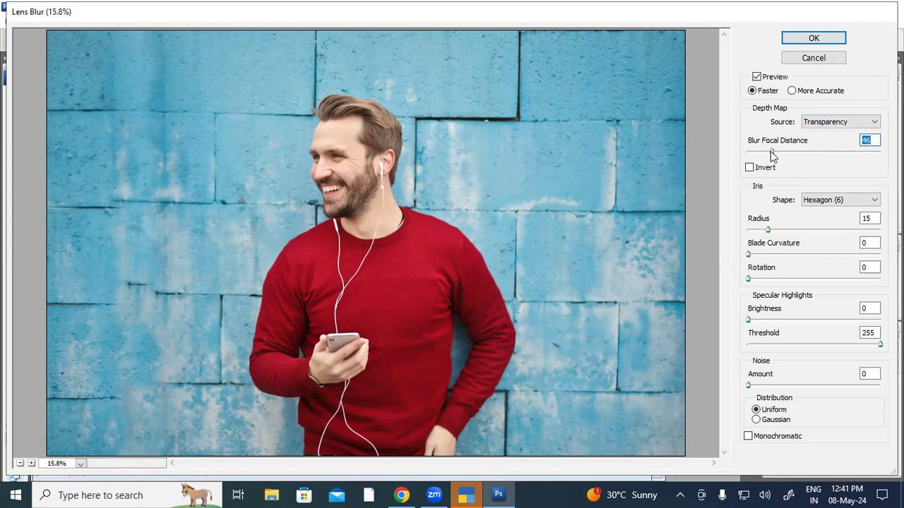
{"action": "left_click_drag", "start_coordinate": [771, 151], "coordinate": [832, 151]}
{"action": "left_click", "coordinate": [143, 185]}
{"action": "left_click", "coordinate": [347, 190], "text": "alt"}
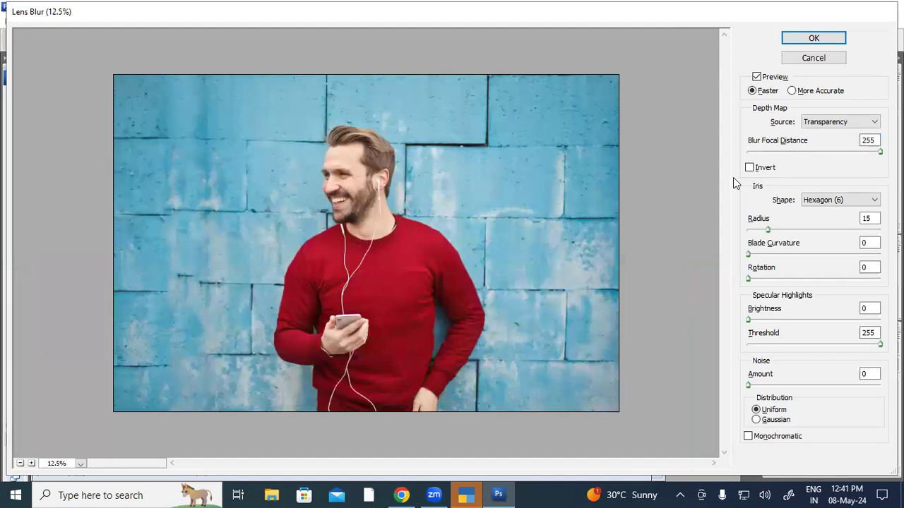
{"action": "left_click", "coordinate": [808, 38]}
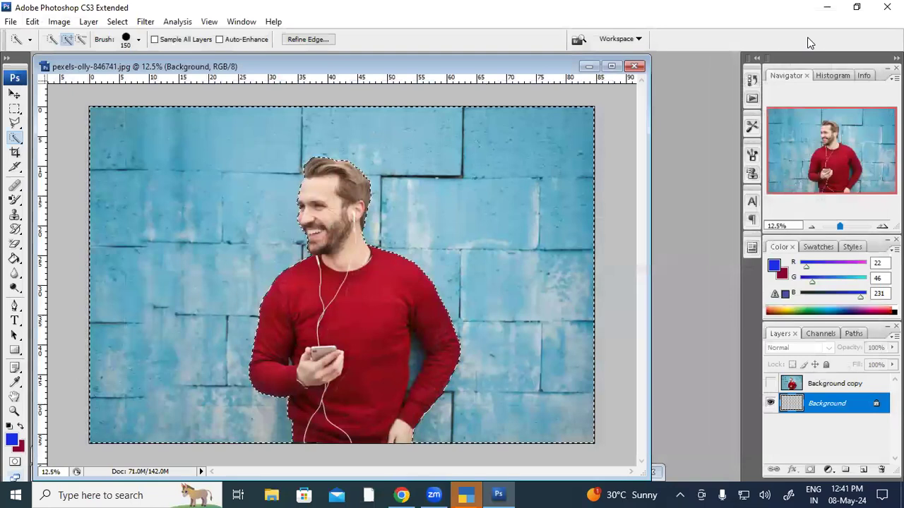
- Toggle the visibility of Background copy to compare it with the lens-blurred wall, leaving the copy hidden
{"action": "left_click", "coordinate": [771, 383]}
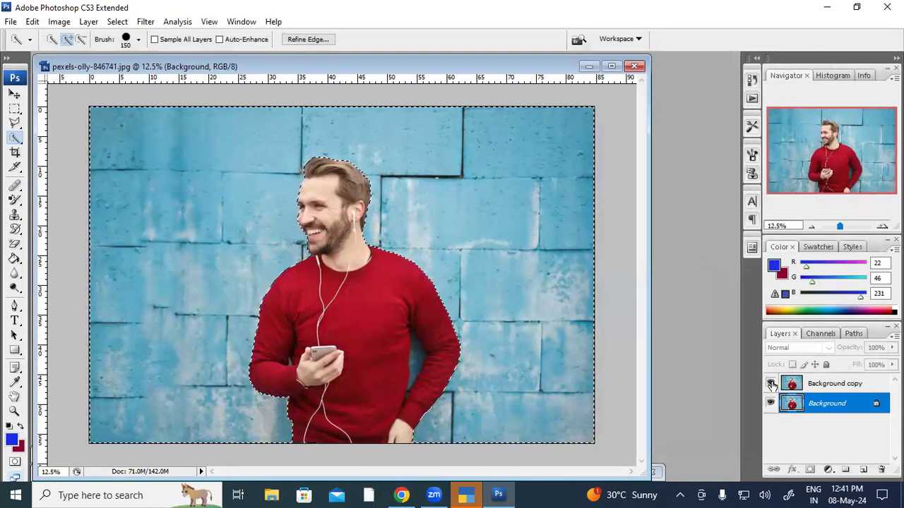
{"action": "left_click", "coordinate": [772, 384]}
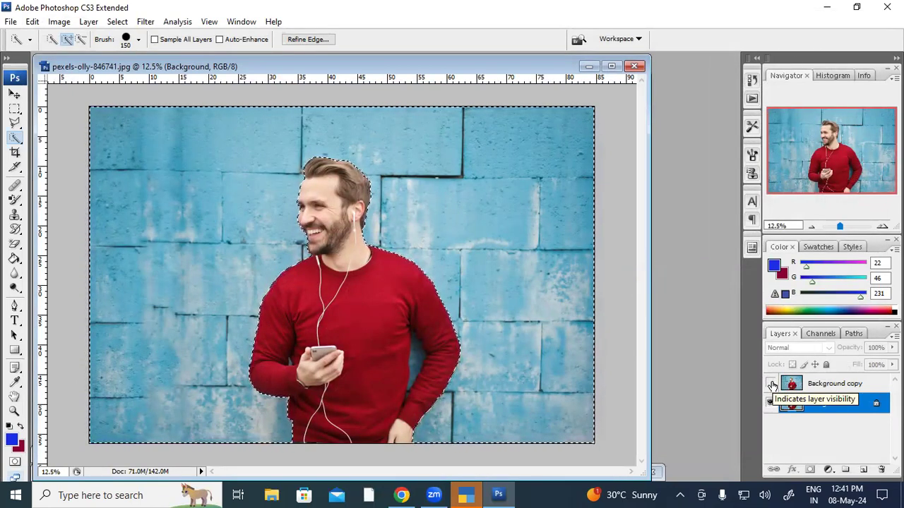
{"action": "left_click", "coordinate": [772, 384]}
{"action": "left_click", "coordinate": [772, 384]}
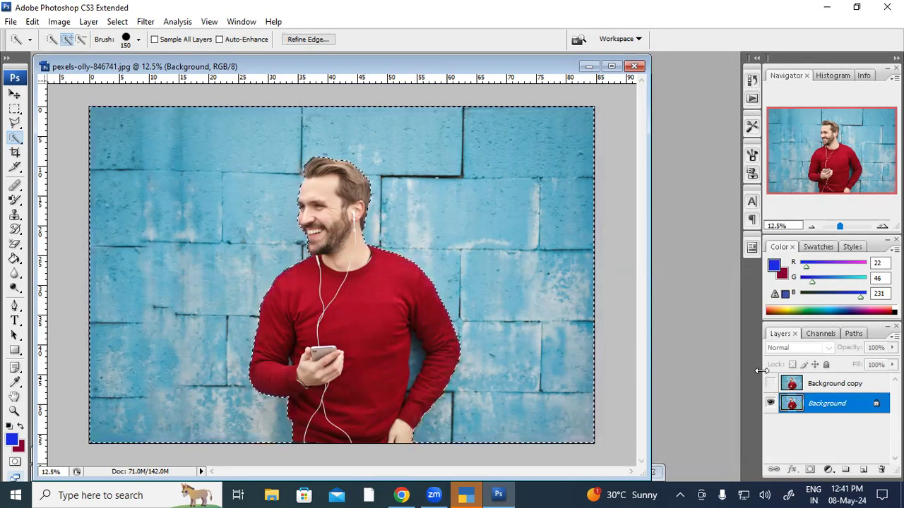
- Apply a Gaussian Blur with a radius of 33.6 pixels to the selected wall
{"action": "left_click", "coordinate": [145, 22]}
{"action": "mouse_move", "coordinate": [154, 156]}
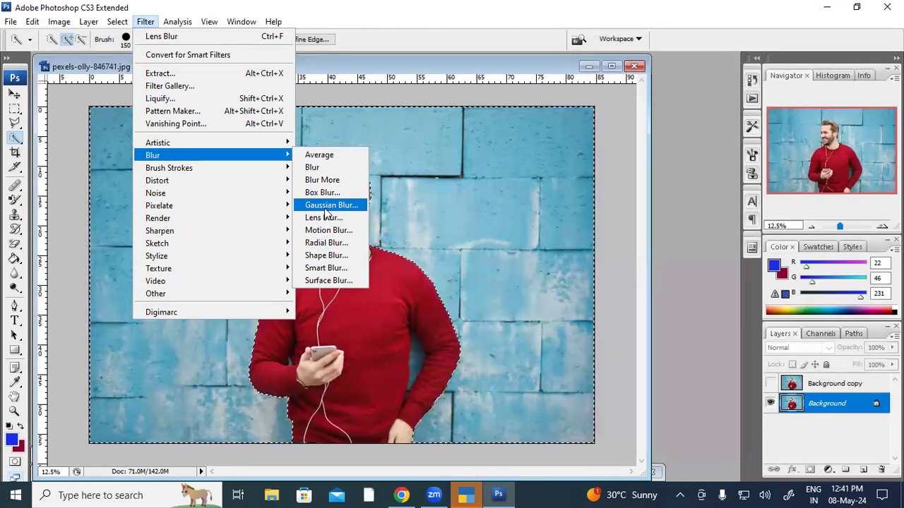
{"action": "left_click", "coordinate": [325, 205]}
{"action": "left_click_drag", "start_coordinate": [398, 183], "coordinate": [551, 258]}
{"action": "left_click_drag", "start_coordinate": [447, 200], "coordinate": [514, 239]}
{"action": "scroll", "coordinate": [418, 191], "scroll_direction": "down", "scroll_amount": 2}
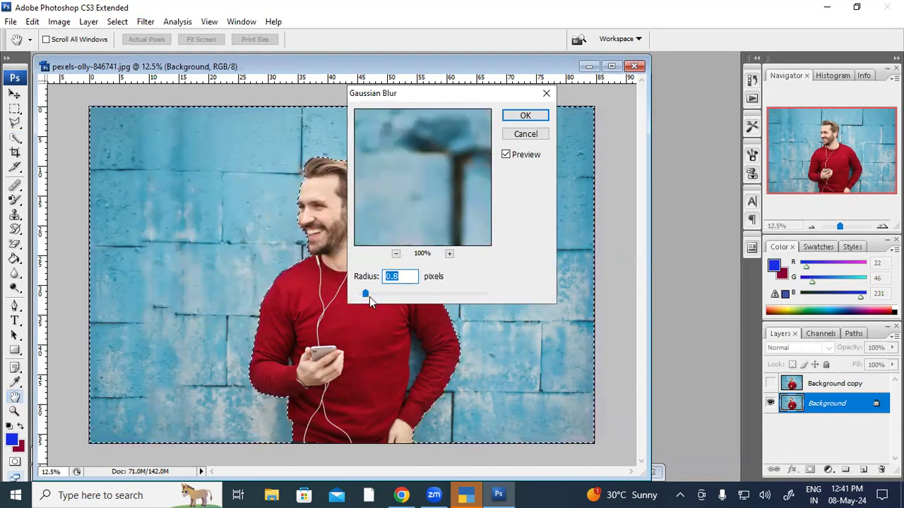
{"action": "left_click_drag", "start_coordinate": [449, 298], "coordinate": [519, 302]}
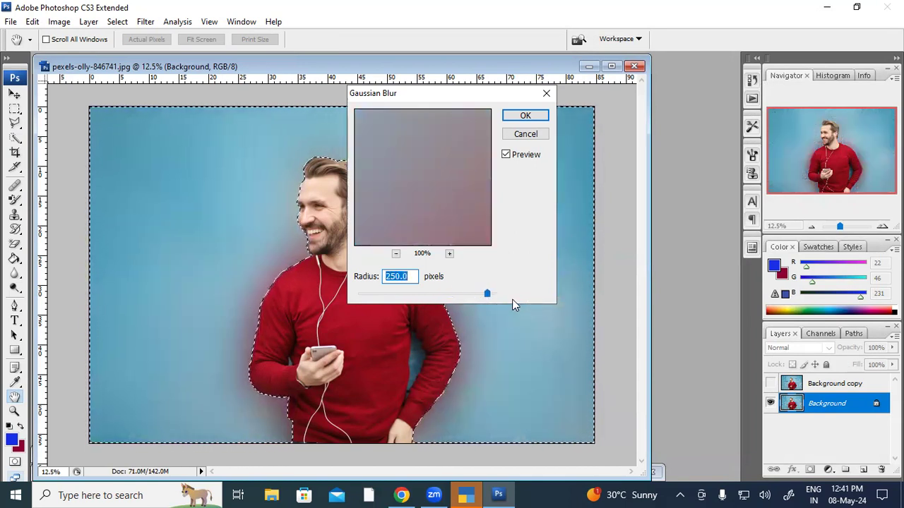
{"action": "left_click_drag", "start_coordinate": [486, 296], "coordinate": [426, 303]}
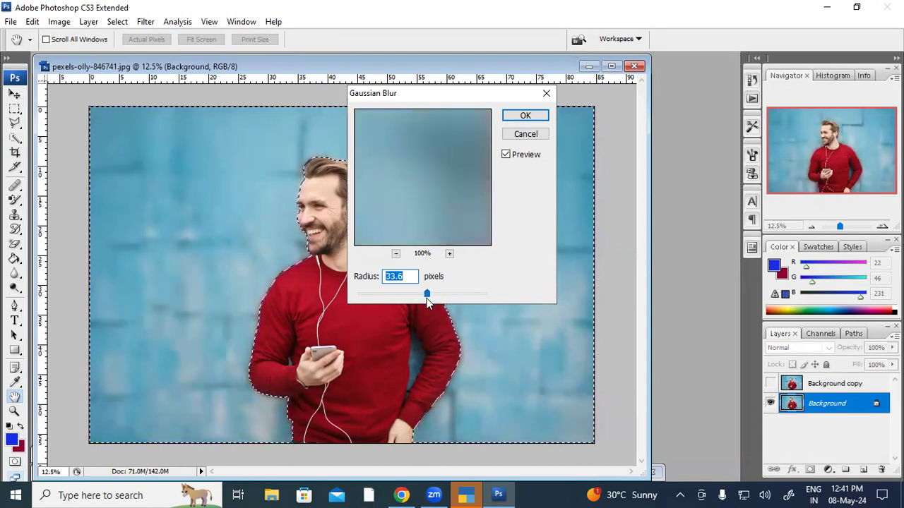
{"action": "left_click", "coordinate": [526, 115]}
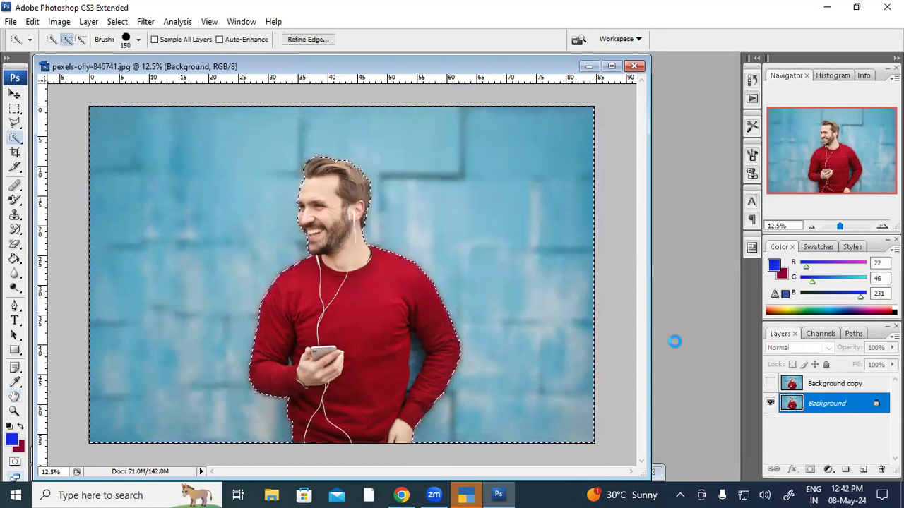
- Compare the blurred wall with Background copy by toggling the copy's visibility, and undo the Gaussian Blur
{"action": "left_click", "coordinate": [769, 385]}
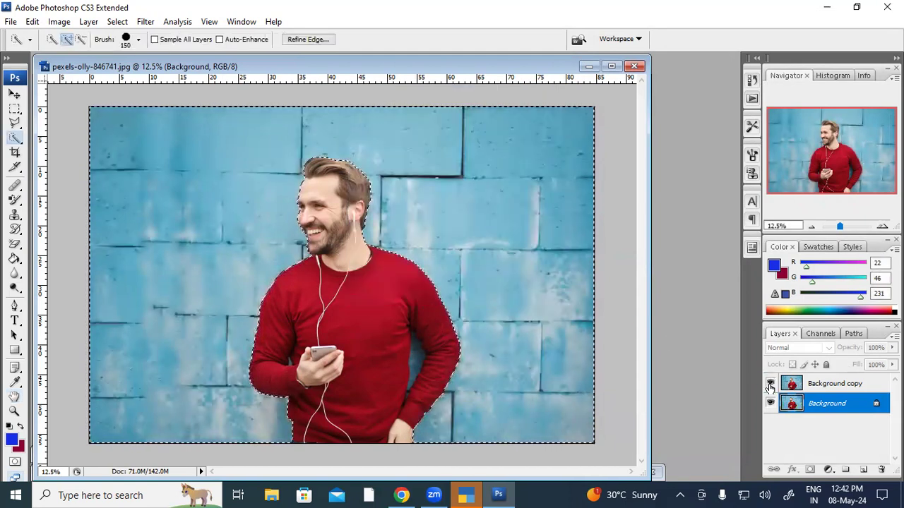
{"action": "left_click", "coordinate": [770, 385]}
{"action": "left_click", "coordinate": [770, 385]}
{"action": "left_click", "coordinate": [770, 386]}
{"action": "key", "text": "ctrl+z"}
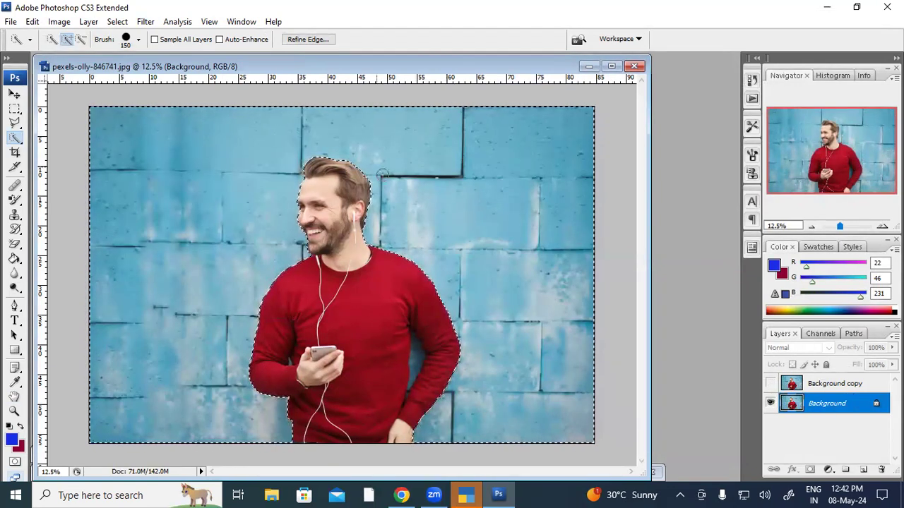
- Try a Motion Blur on the selected wall with an angle of 22° and a distance of 893 pixels, and undo it
{"action": "left_click", "coordinate": [146, 22]}
{"action": "mouse_move", "coordinate": [178, 159]}
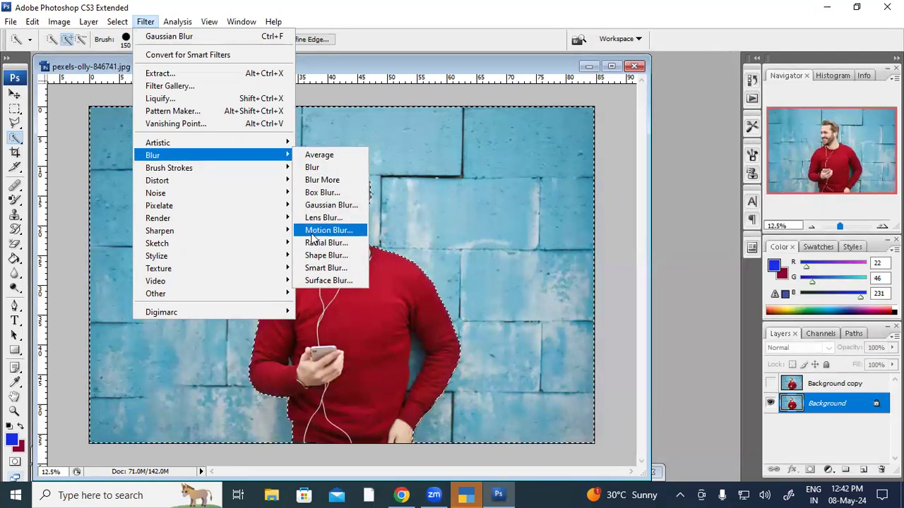
{"action": "left_click", "coordinate": [324, 232]}
{"action": "left_click_drag", "start_coordinate": [392, 314], "coordinate": [465, 313]}
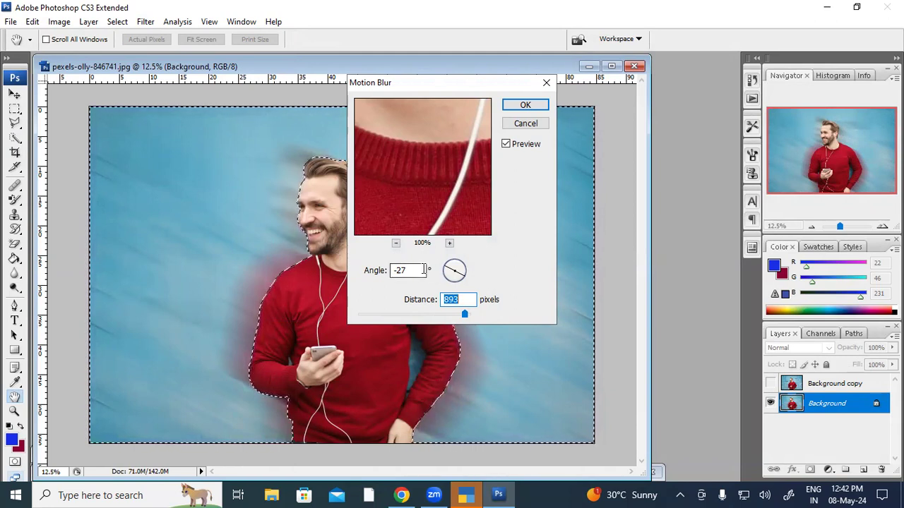
{"action": "left_click_drag", "start_coordinate": [449, 269], "coordinate": [445, 277]}
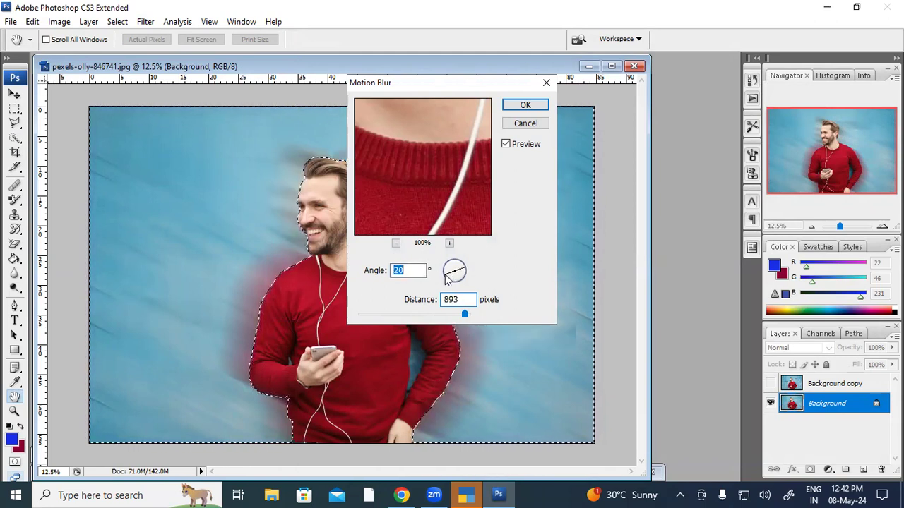
{"action": "left_click", "coordinate": [454, 286]}
{"action": "left_click_drag", "start_coordinate": [454, 285], "coordinate": [464, 265]}
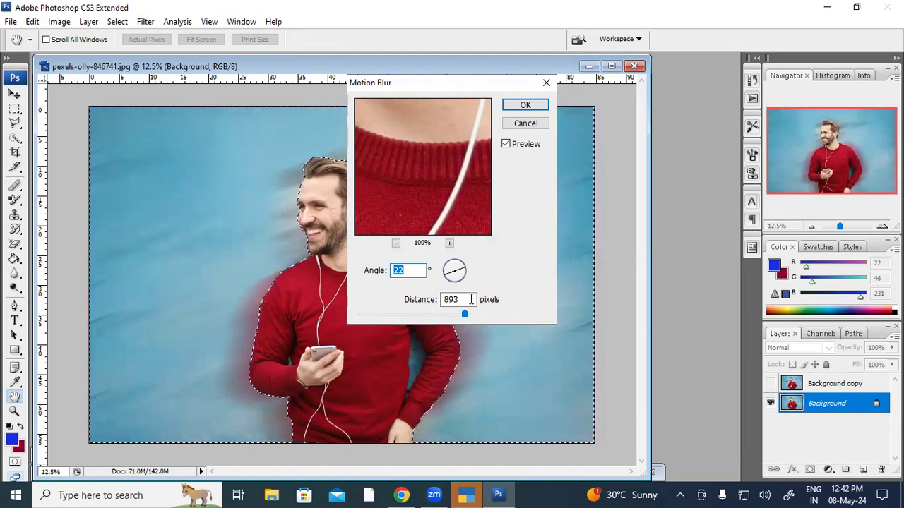
{"action": "left_click", "coordinate": [523, 105]}
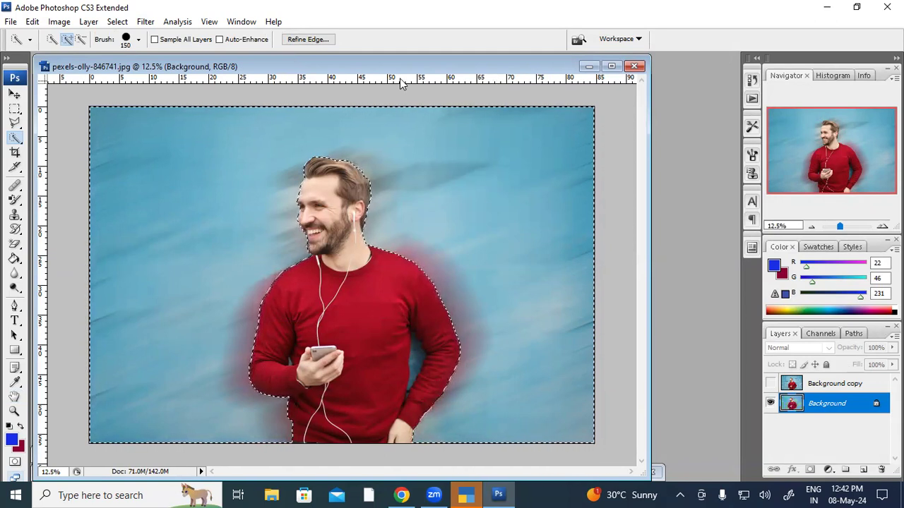
{"action": "key", "text": "ctrl+z"}
- Start a Shape Blur on the selected wall using the rough square frame shape
{"action": "left_click", "coordinate": [145, 21]}
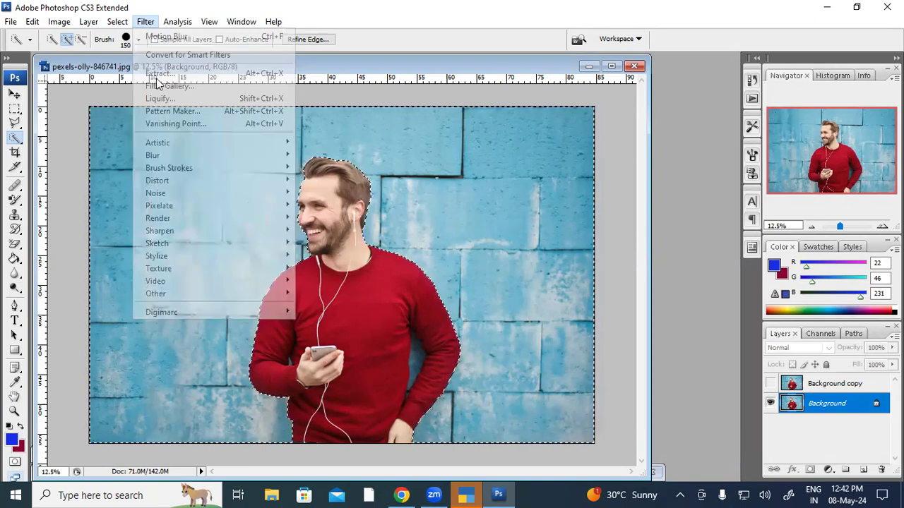
{"action": "mouse_move", "coordinate": [153, 155]}
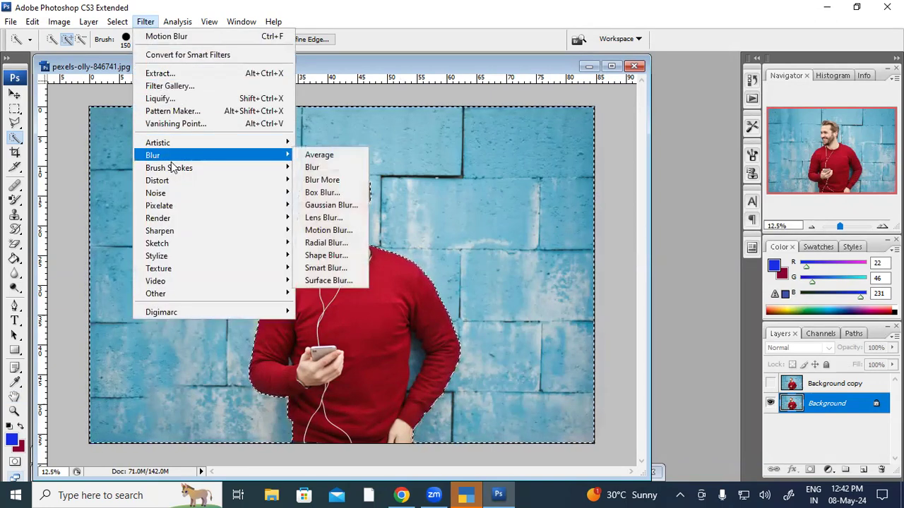
{"action": "left_click", "coordinate": [336, 256]}
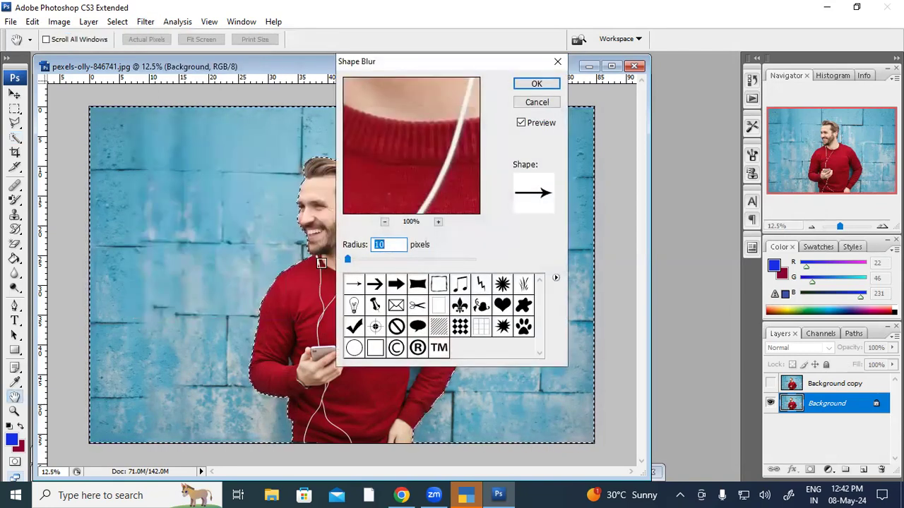
{"action": "left_click", "coordinate": [437, 285]}
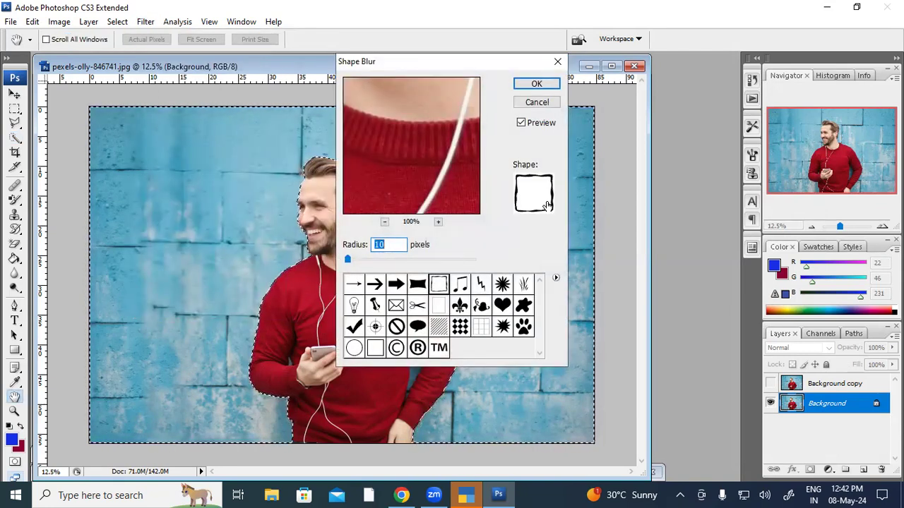
{"action": "left_click_drag", "start_coordinate": [398, 153], "coordinate": [446, 181]}
- Try the Shape Blur on the wall with a radius of 520 pixels, and cancel its processing
{"action": "left_click_drag", "start_coordinate": [349, 259], "coordinate": [427, 260]}
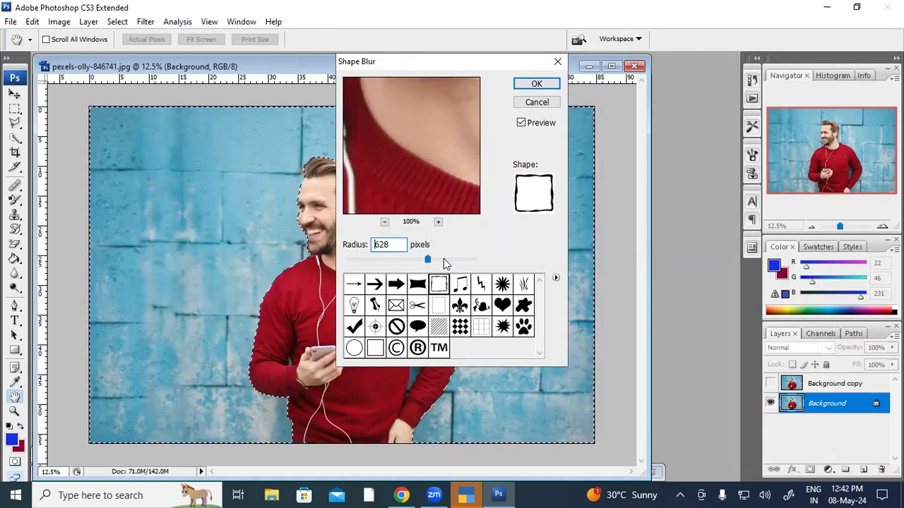
{"action": "left_click", "coordinate": [441, 259]}
{"action": "left_click", "coordinate": [459, 260]}
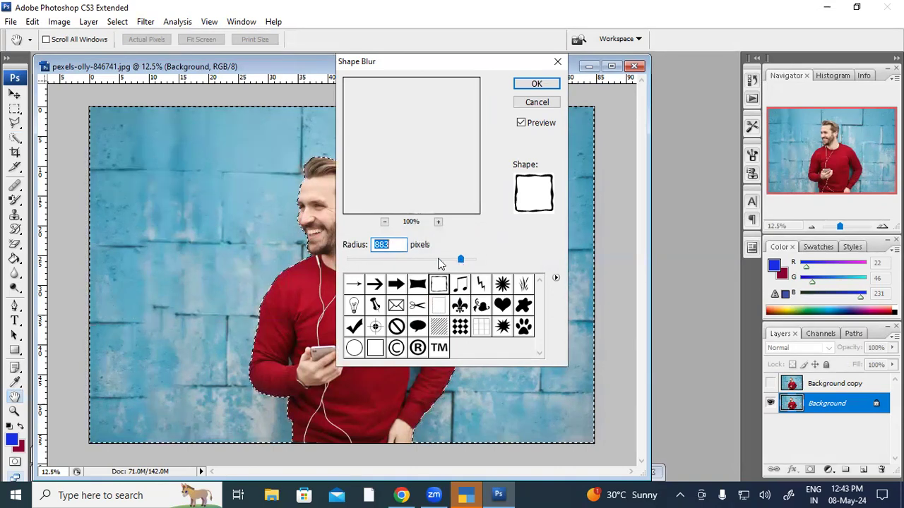
{"action": "left_click_drag", "start_coordinate": [460, 260], "coordinate": [414, 259]}
{"action": "left_click", "coordinate": [385, 223]}
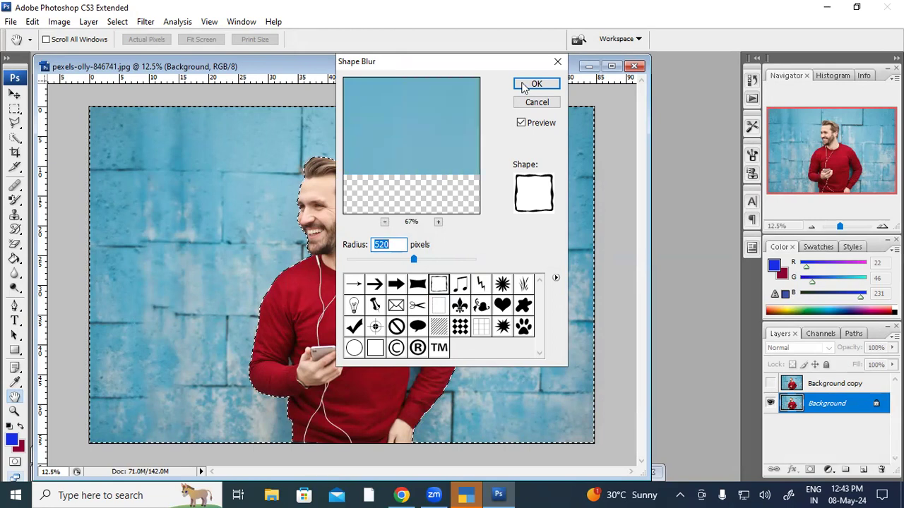
{"action": "left_click", "coordinate": [524, 85]}
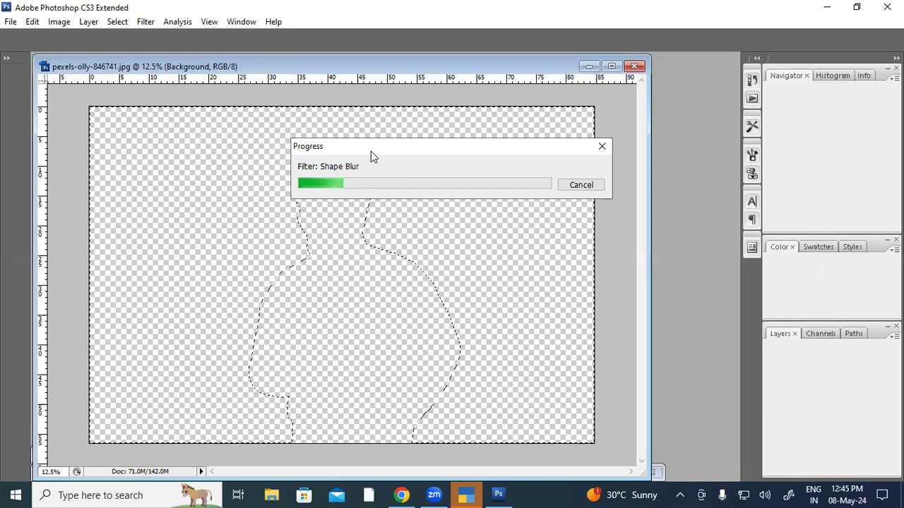
{"action": "left_click", "coordinate": [569, 185]}
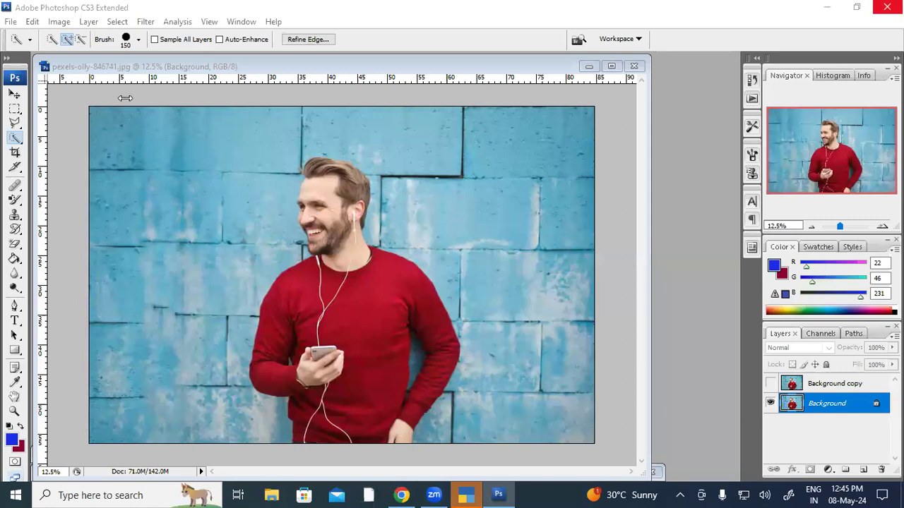
- Apply the Film Grain artistic filter to the selected wall, switching to it from Paint Daubs in the filter gallery
{"action": "left_click", "coordinate": [144, 22]}
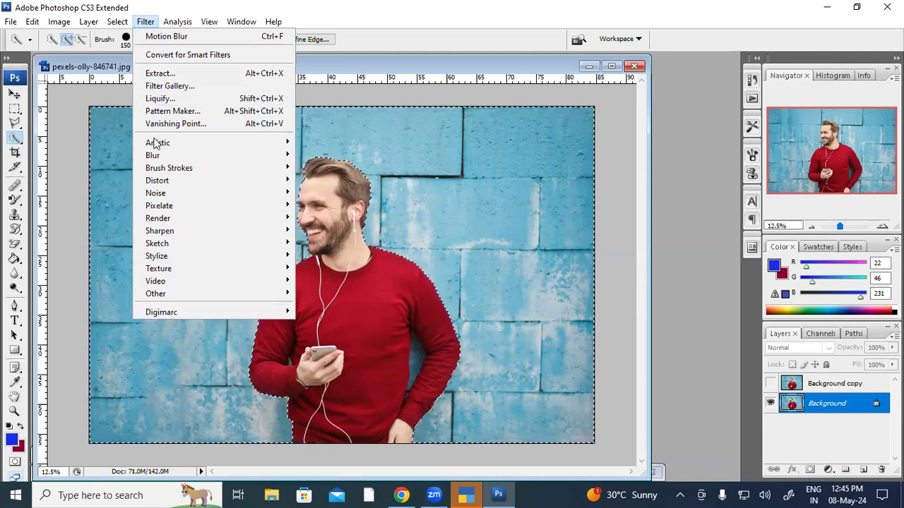
{"action": "mouse_move", "coordinate": [157, 143]}
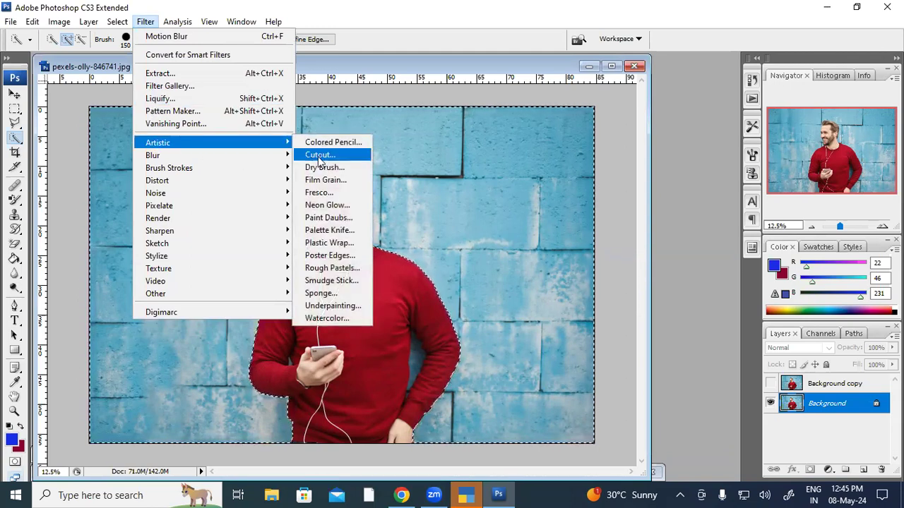
{"action": "left_click", "coordinate": [319, 221]}
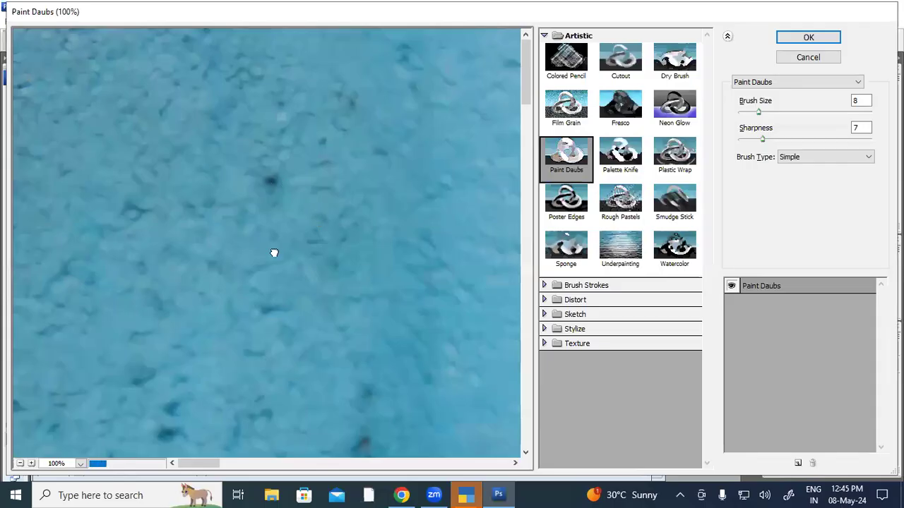
{"action": "left_click", "coordinate": [568, 118]}
{"action": "left_click", "coordinate": [810, 37]}
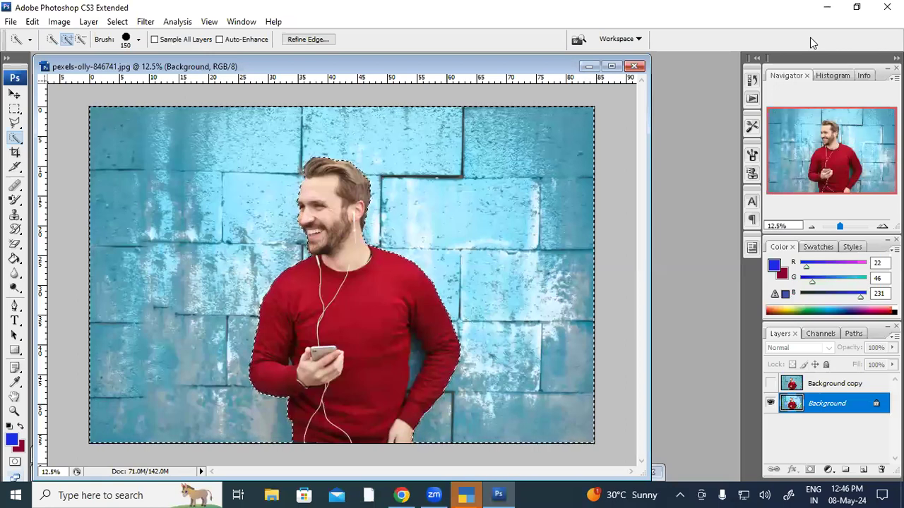
- Compare the grainy wall with Background copy by toggling the copy's visibility, and undo the Film Grain
{"action": "left_click", "coordinate": [771, 383]}
{"action": "left_click", "coordinate": [771, 383]}
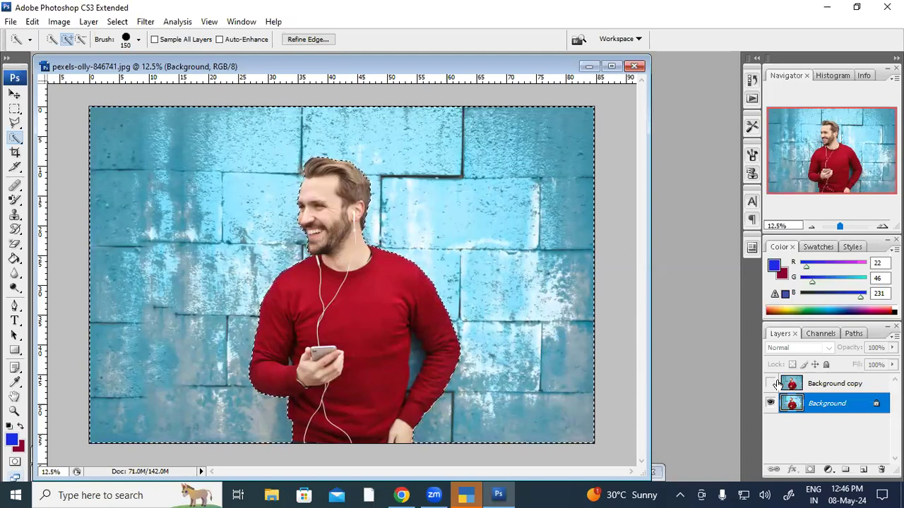
{"action": "key", "text": "ctrl+z"}
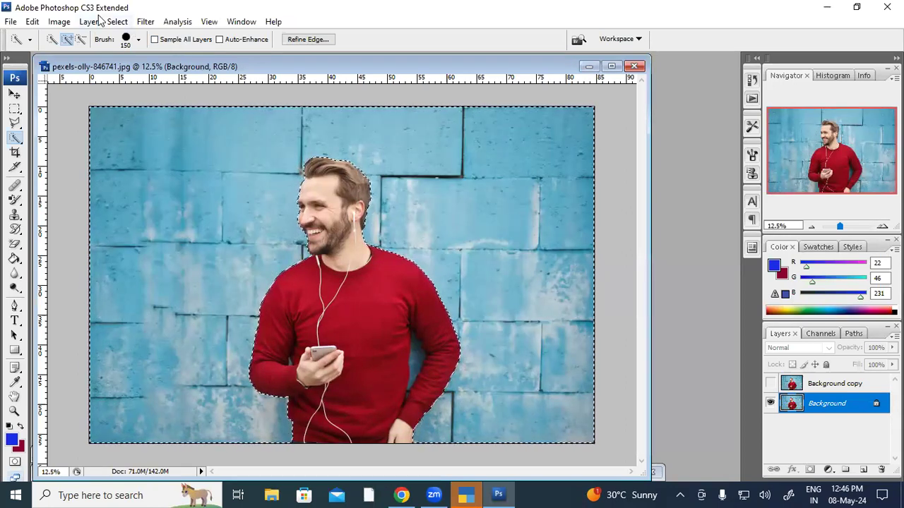
- Apply the Rough Pastels artistic filter to the selected wall and compare it with Background copy by toggling the copy's visibility
{"action": "left_click", "coordinate": [145, 21]}
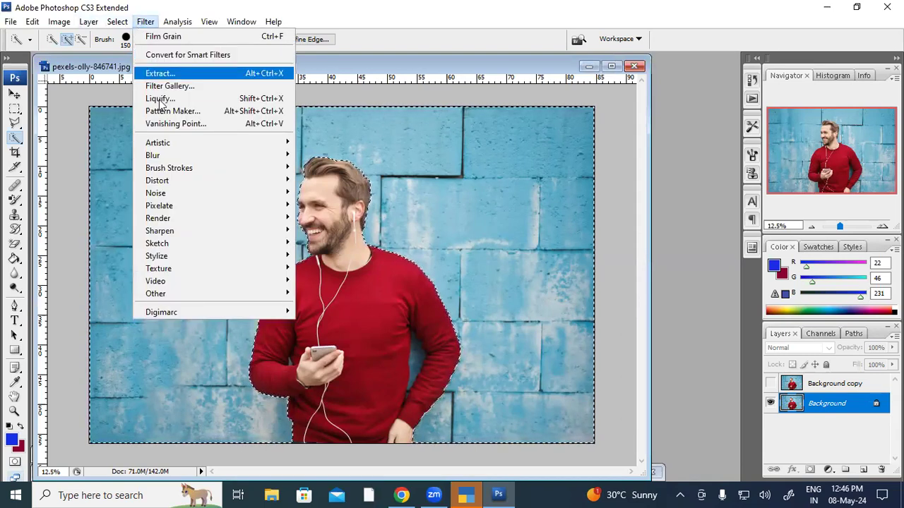
{"action": "mouse_move", "coordinate": [167, 145]}
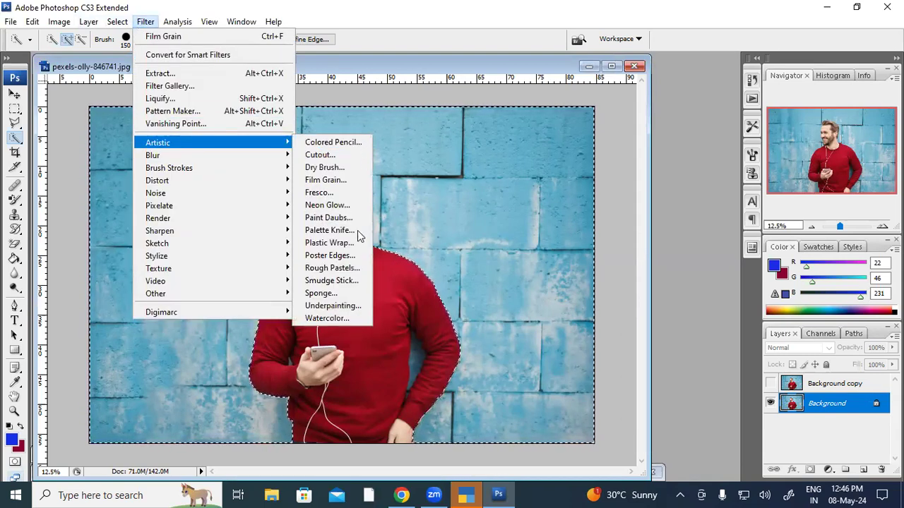
{"action": "left_click", "coordinate": [327, 178]}
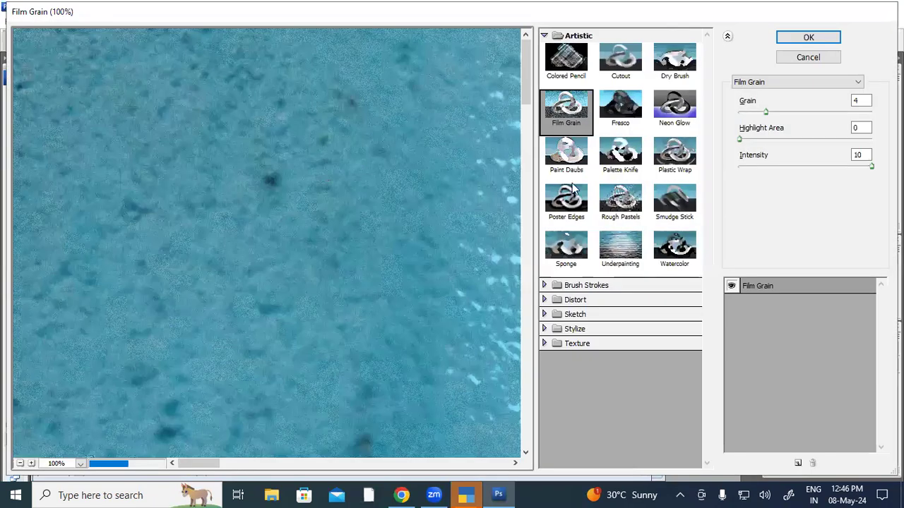
{"action": "left_click", "coordinate": [620, 202]}
{"action": "left_click", "coordinate": [786, 38]}
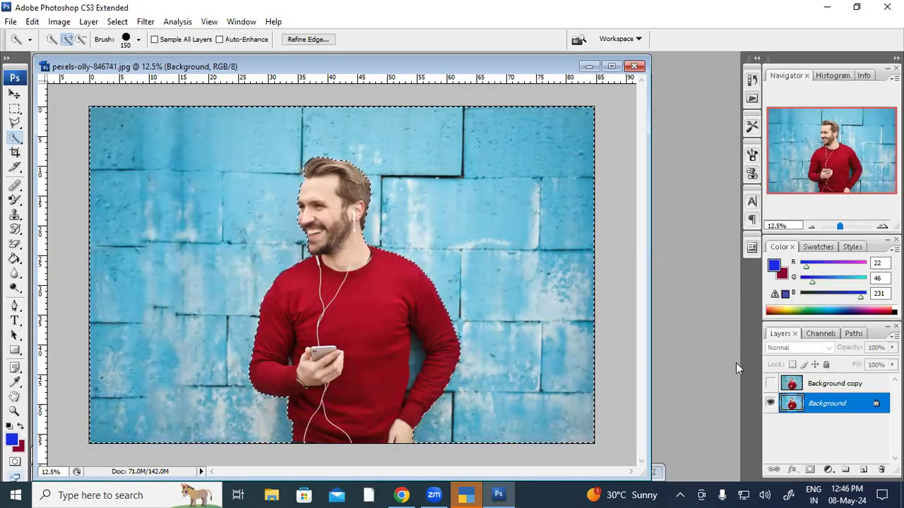
{"action": "left_click", "coordinate": [770, 383]}
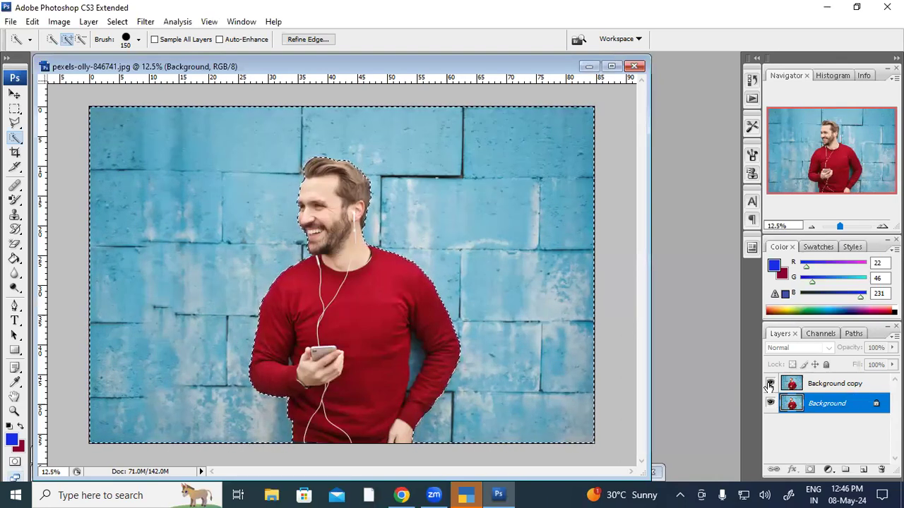
{"action": "left_click", "coordinate": [770, 384]}
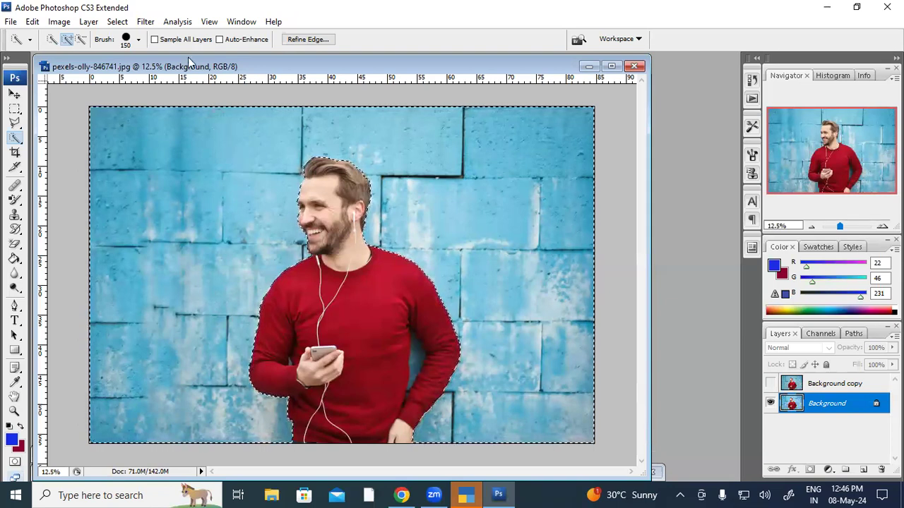
- Apply Rough Pastels to the wall a second time with stroke length 6 and stroke detail 4, and compare it with Background copy
{"action": "left_click", "coordinate": [152, 26]}
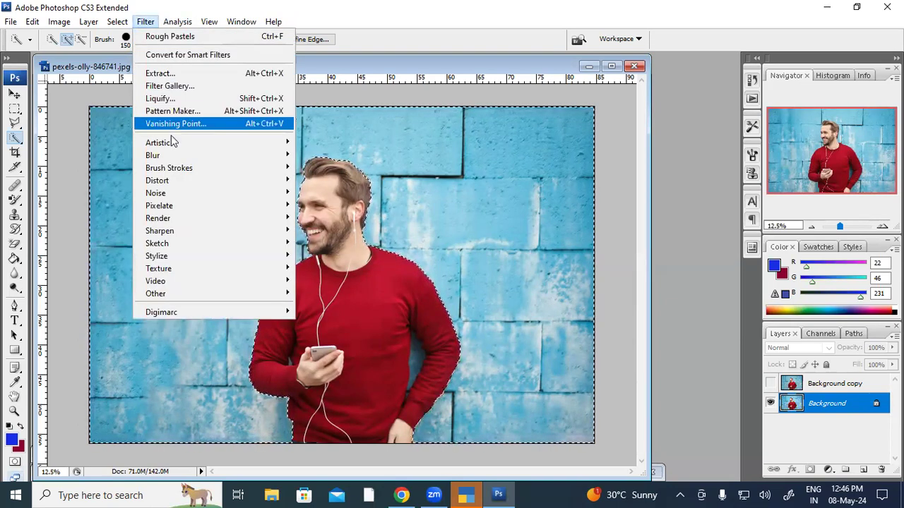
{"action": "mouse_move", "coordinate": [172, 143]}
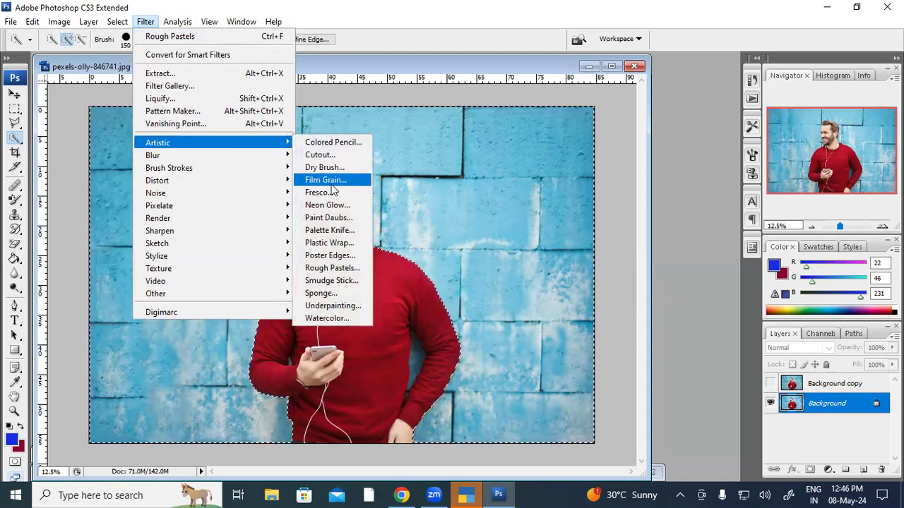
{"action": "left_click", "coordinate": [321, 268]}
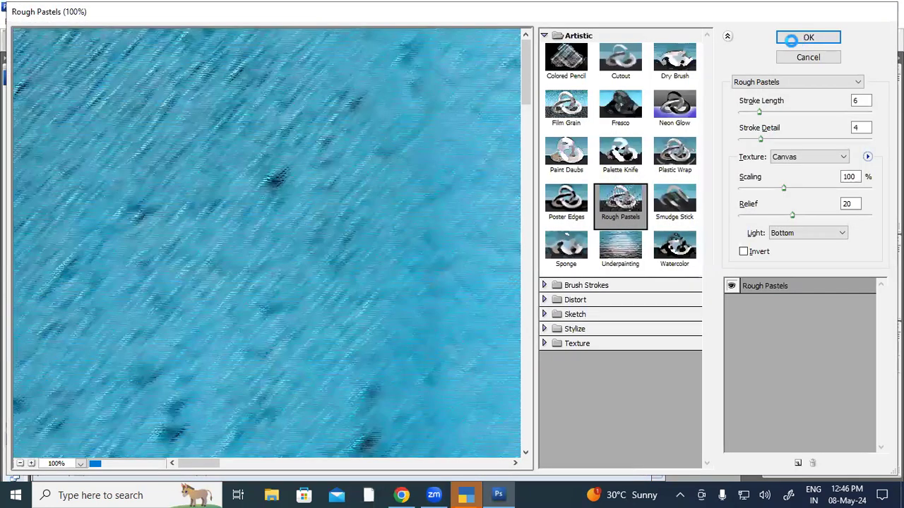
{"action": "left_click", "coordinate": [789, 40]}
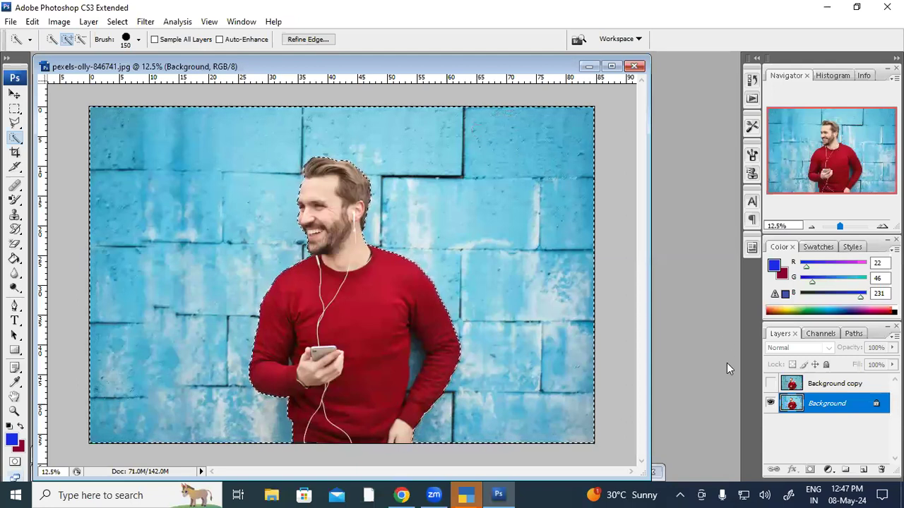
{"action": "left_click", "coordinate": [771, 384]}
{"action": "left_click", "coordinate": [770, 384]}
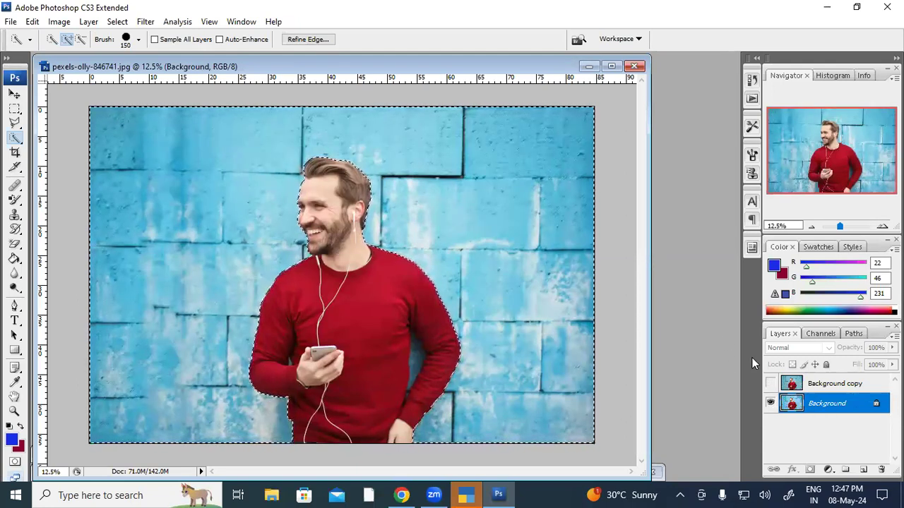
- Render a 50-300mm Zoom lens flare on the wall area at the man's upper left, with the brightness raised to 146%
{"action": "left_click", "coordinate": [144, 23]}
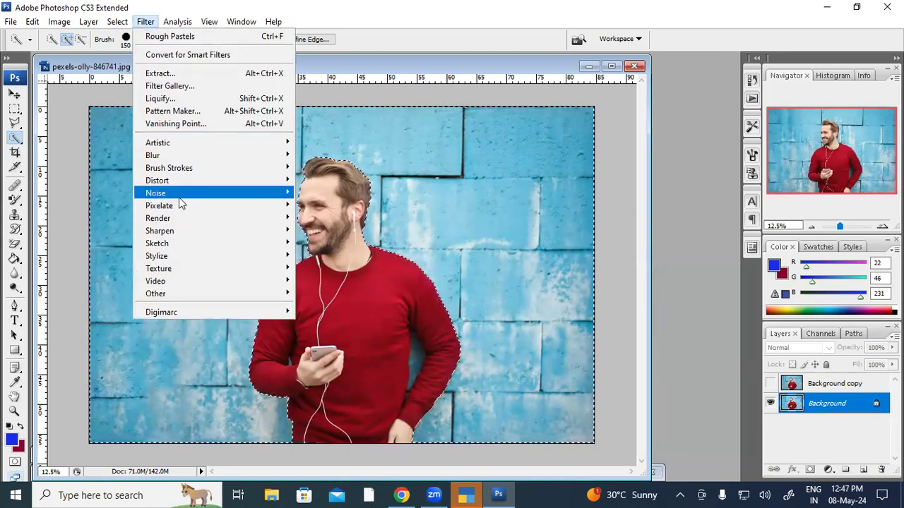
{"action": "mouse_move", "coordinate": [176, 223]}
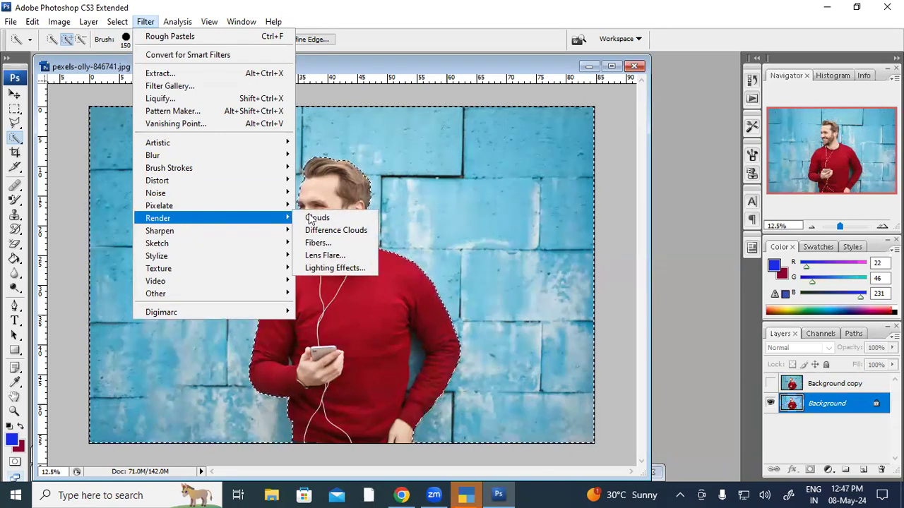
{"action": "left_click", "coordinate": [325, 255]}
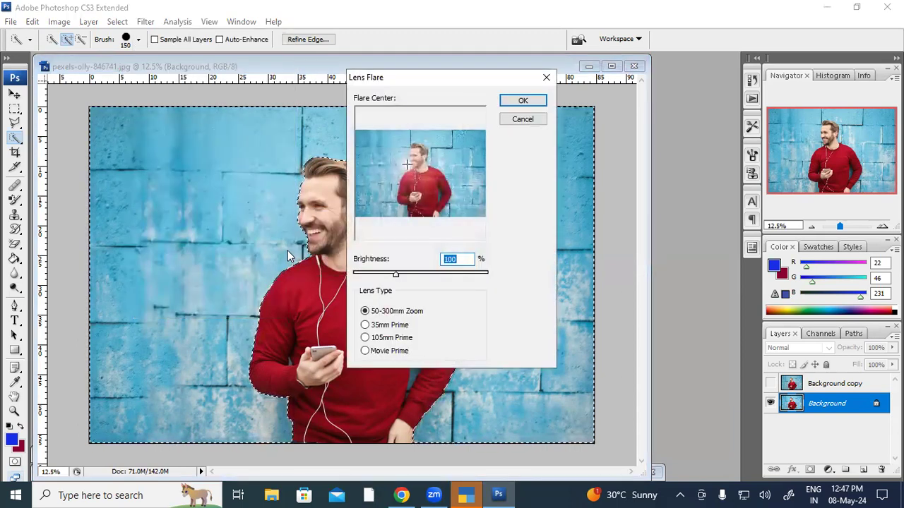
{"action": "left_click", "coordinate": [386, 162]}
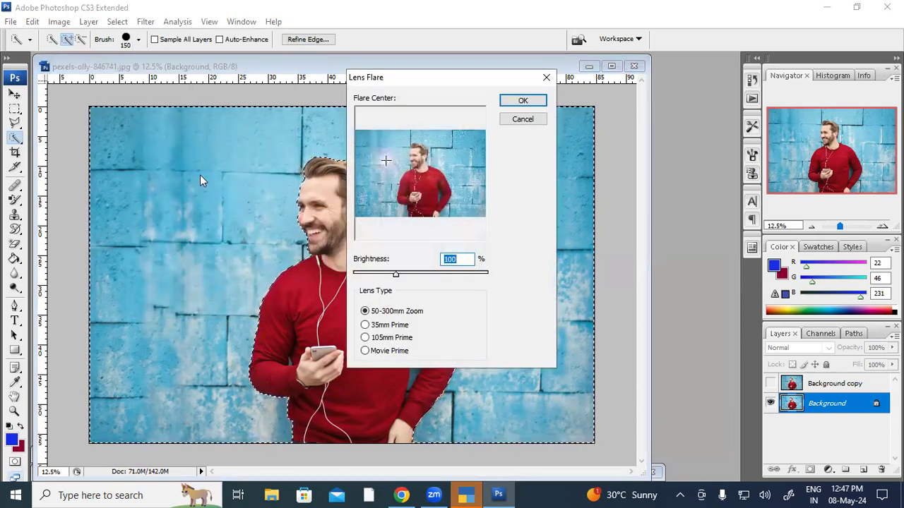
{"action": "left_click", "coordinate": [377, 152]}
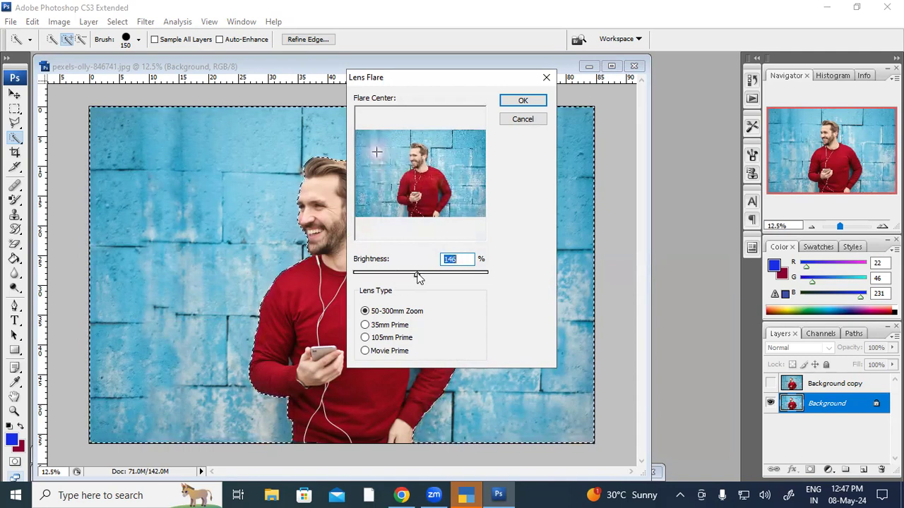
{"action": "left_click", "coordinate": [521, 101]}
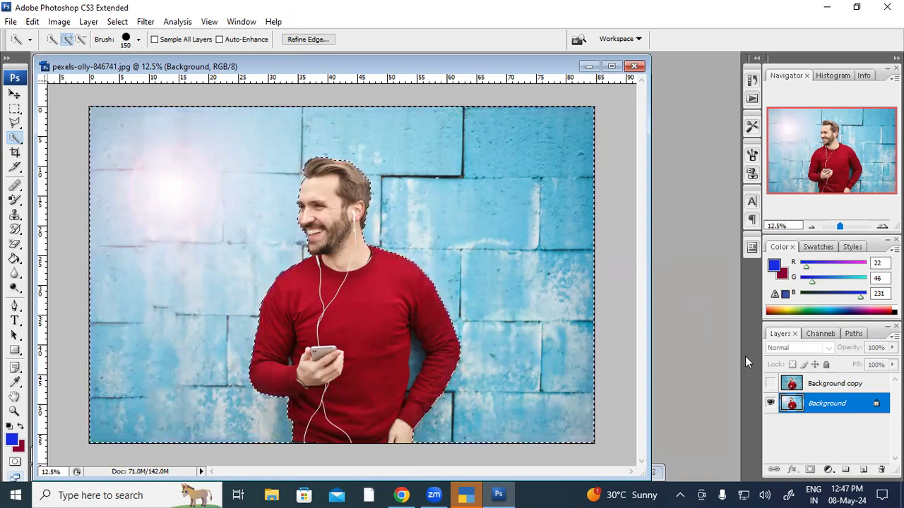
- Compare the flared wall with Background copy by toggling the copy's visibility, and undo the Lens Flare
{"action": "left_click", "coordinate": [771, 384]}
{"action": "left_click", "coordinate": [771, 384]}
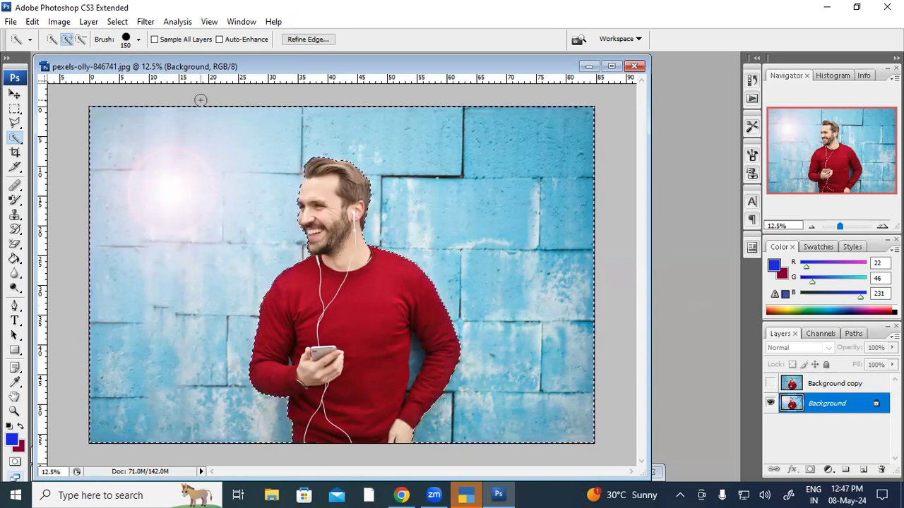
{"action": "key", "text": "ctrl+z"}
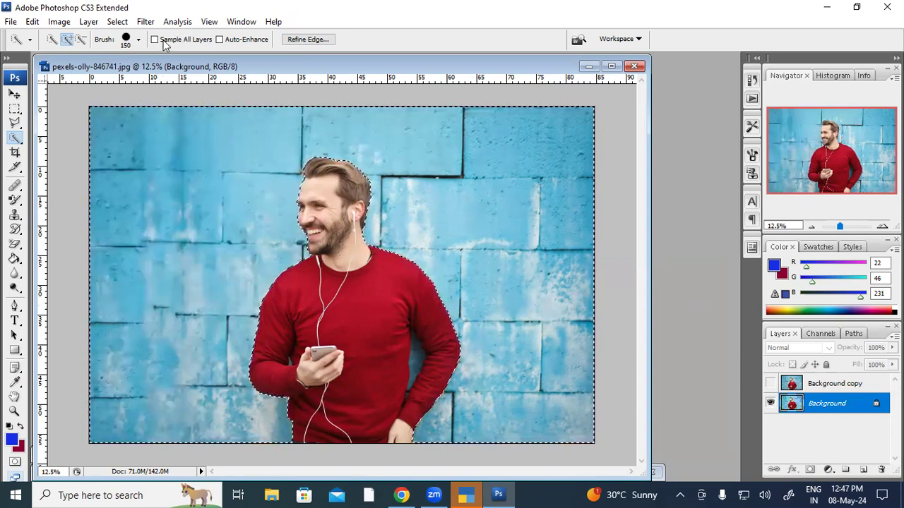
- Try the Clouds render filter on the selected wall using the current blue and dark red colors, and undo it
{"action": "left_click", "coordinate": [146, 23]}
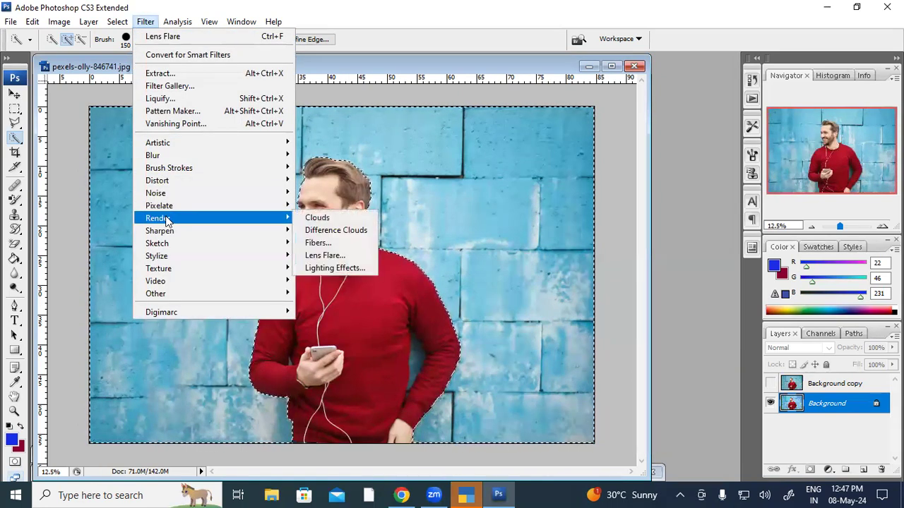
{"action": "mouse_move", "coordinate": [276, 222]}
{"action": "left_click", "coordinate": [311, 218]}
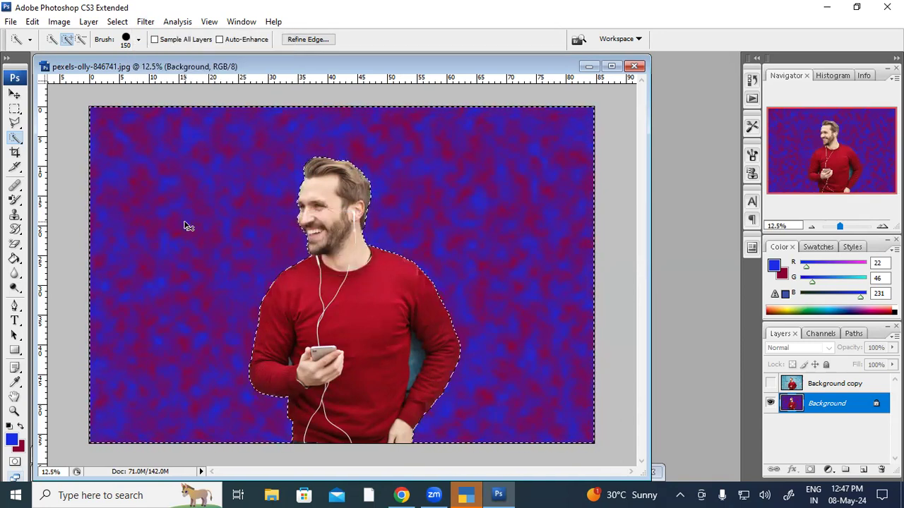
{"action": "key", "text": "ctrl+z"}
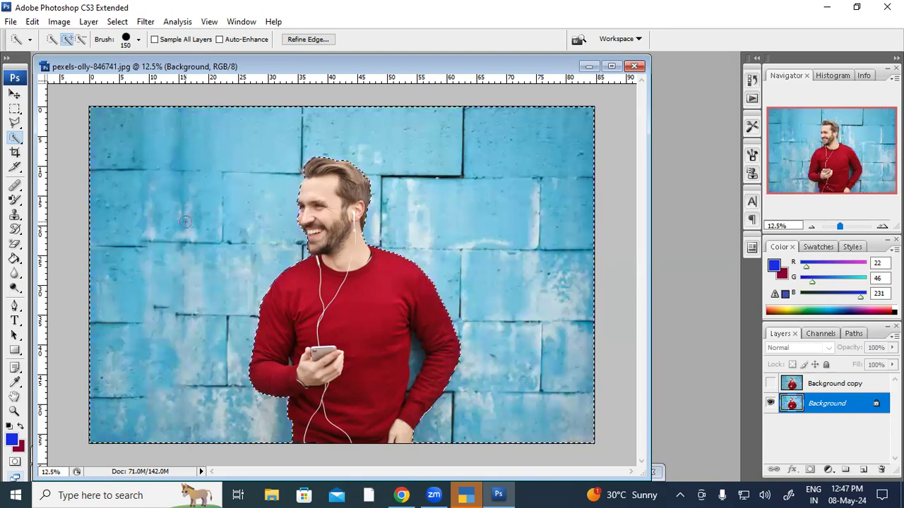
- Try the Difference Clouds render filter on the selected wall, and undo it
{"action": "left_click", "coordinate": [145, 22]}
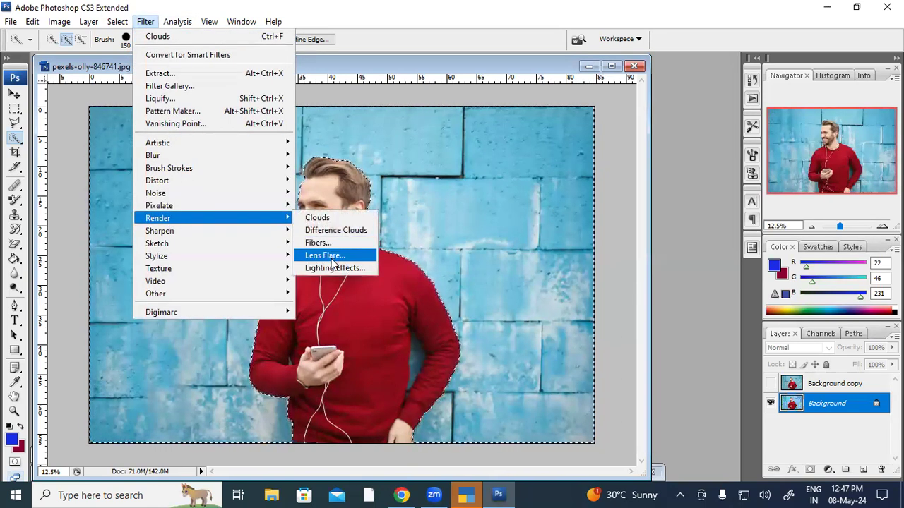
{"action": "left_click", "coordinate": [317, 231]}
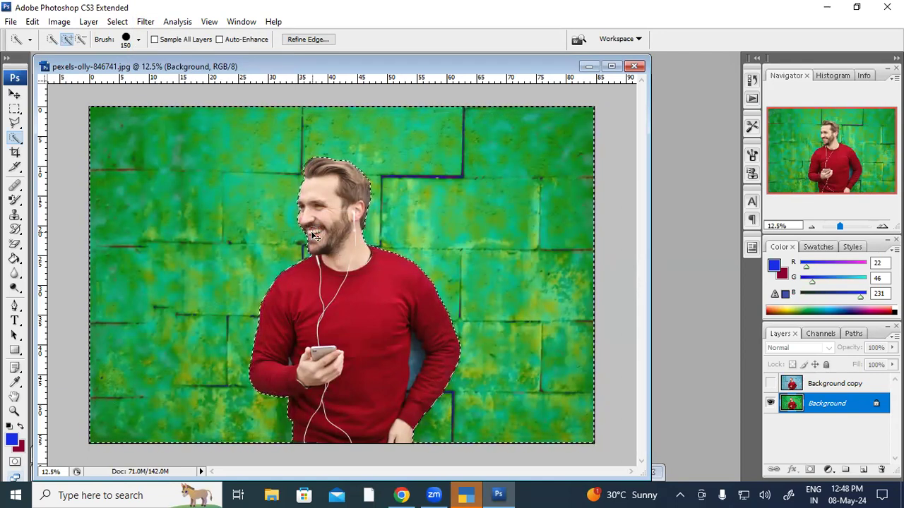
{"action": "key", "text": "ctrl+z"}
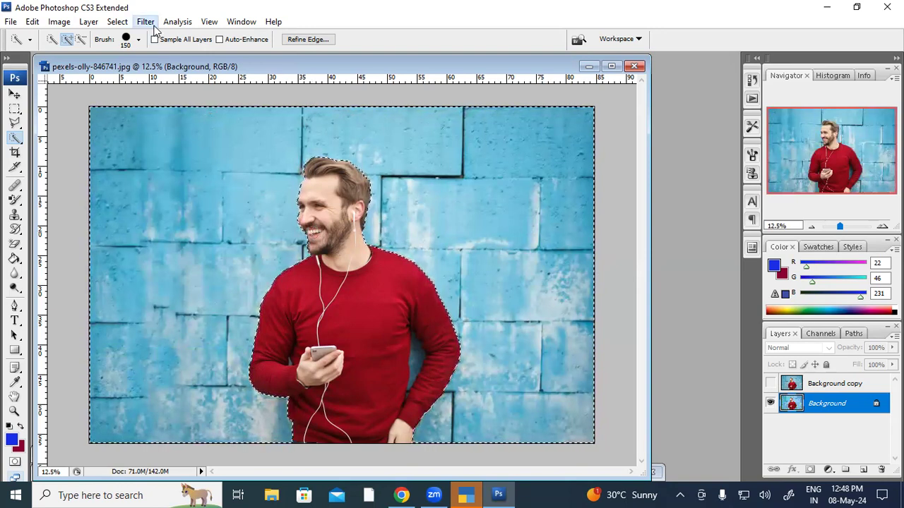
- Apply Lighting Effects to the wall with the Default Spotlight redirected to shine from the photo's upper left, and compare it with Background copy
{"action": "left_click", "coordinate": [154, 25]}
{"action": "mouse_move", "coordinate": [168, 218]}
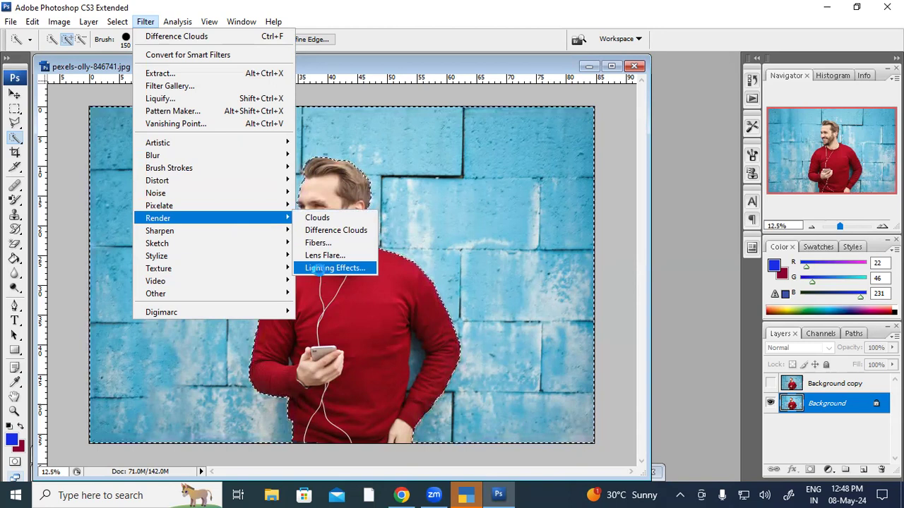
{"action": "left_click", "coordinate": [320, 268]}
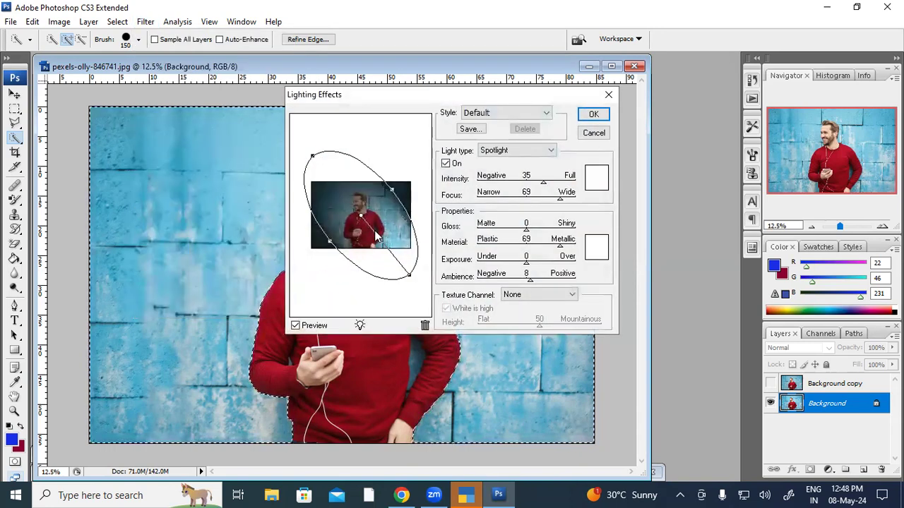
{"action": "left_click_drag", "start_coordinate": [410, 274], "coordinate": [303, 150]}
{"action": "left_click", "coordinate": [592, 114]}
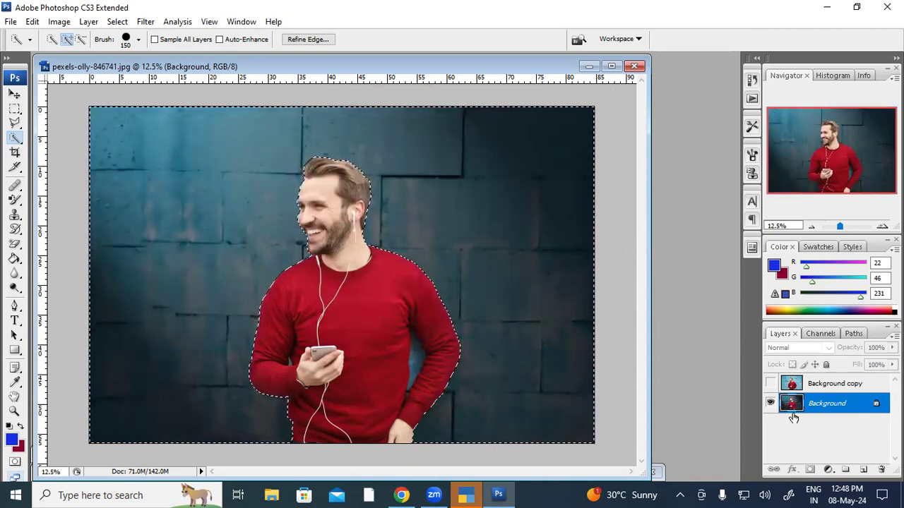
{"action": "left_click", "coordinate": [771, 383]}
{"action": "left_click", "coordinate": [772, 385]}
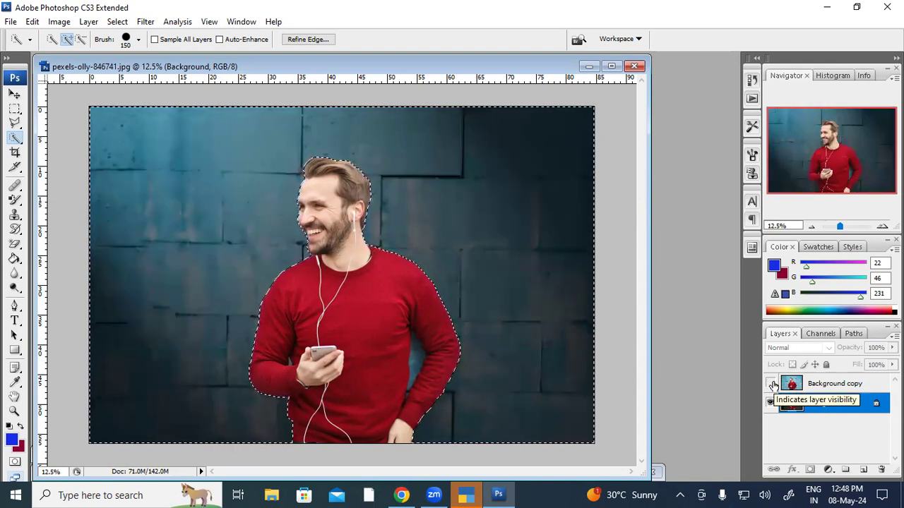
- Apply a Lens Flare to the selected wall, centered just right of the man's head, with 146% brightness and the 50-300mm Zoom lens
{"action": "left_click", "coordinate": [145, 22]}
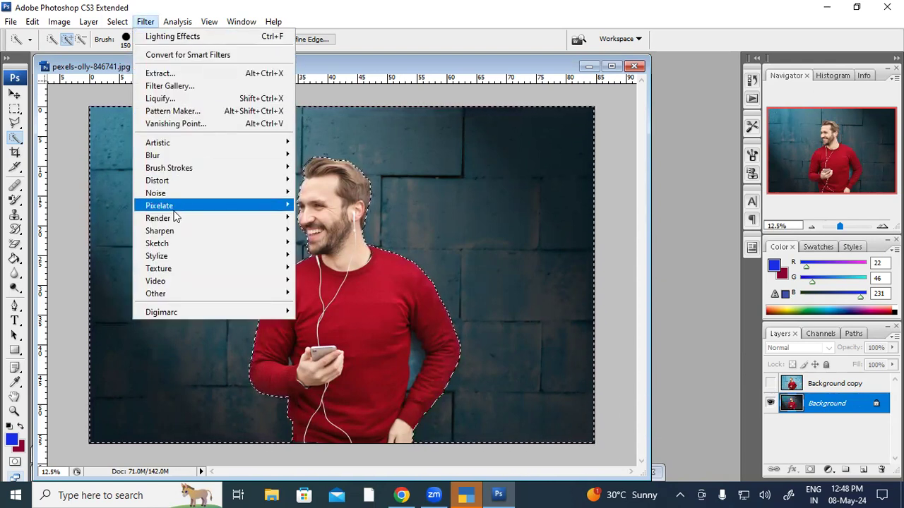
{"action": "mouse_move", "coordinate": [174, 220]}
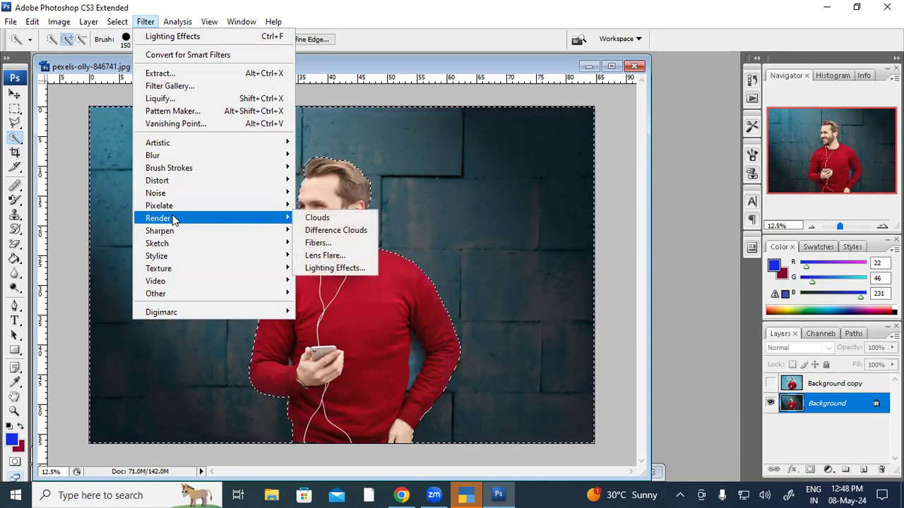
{"action": "left_click", "coordinate": [311, 256]}
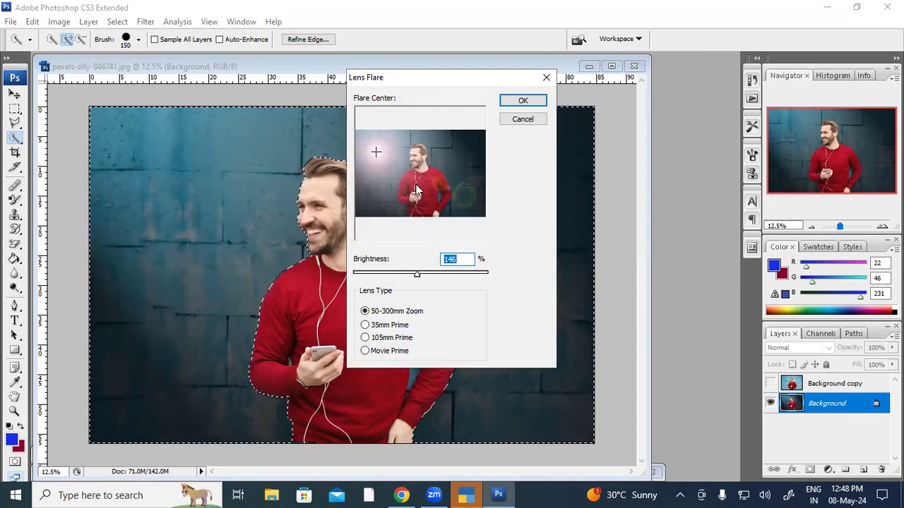
{"action": "left_click", "coordinate": [438, 165]}
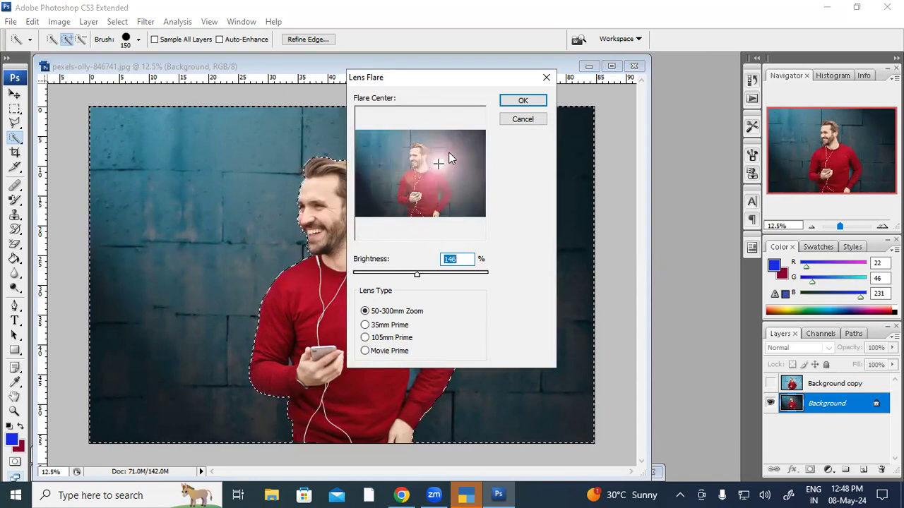
{"action": "left_click", "coordinate": [450, 150]}
{"action": "left_click", "coordinate": [521, 101]}
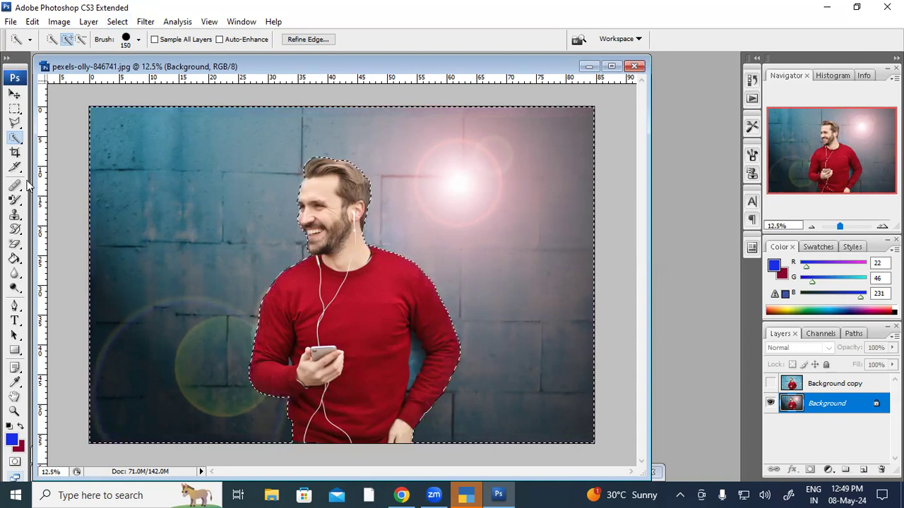
{"action": "left_click", "coordinate": [15, 259]}
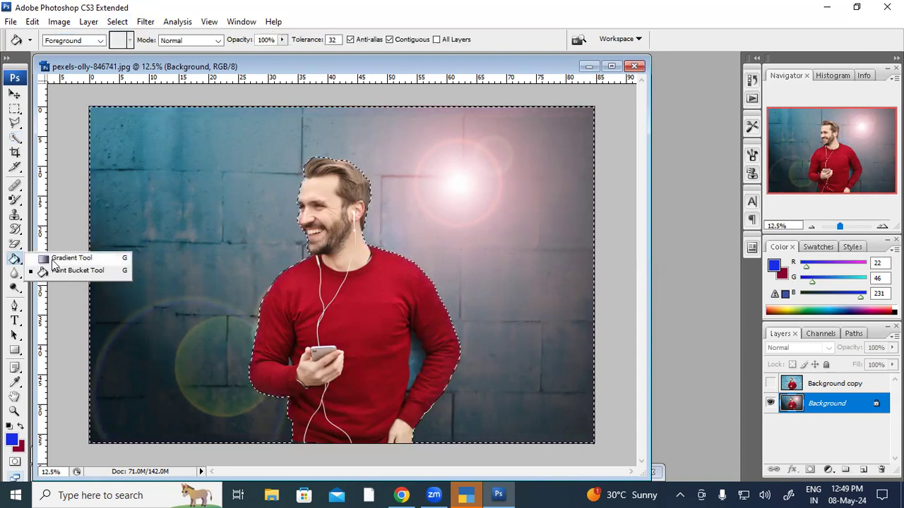
{"action": "left_click", "coordinate": [20, 277]}
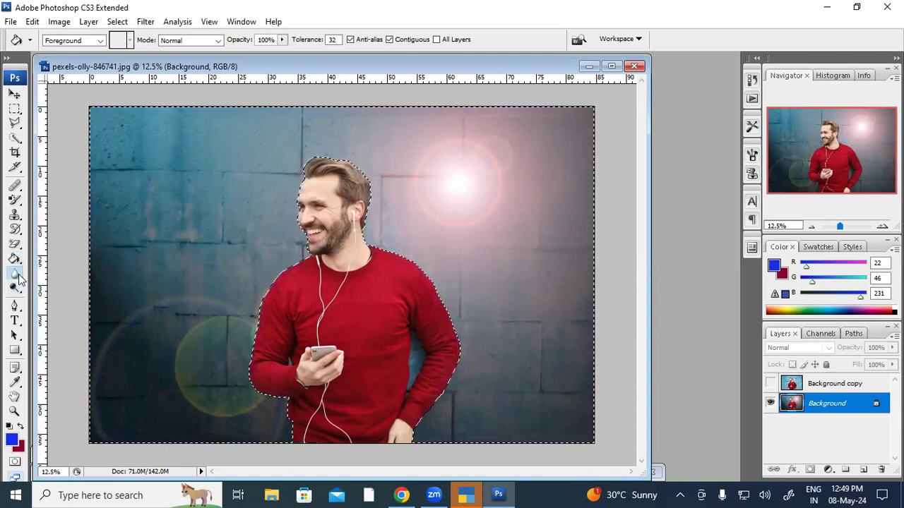
{"action": "left_click", "coordinate": [146, 22]}
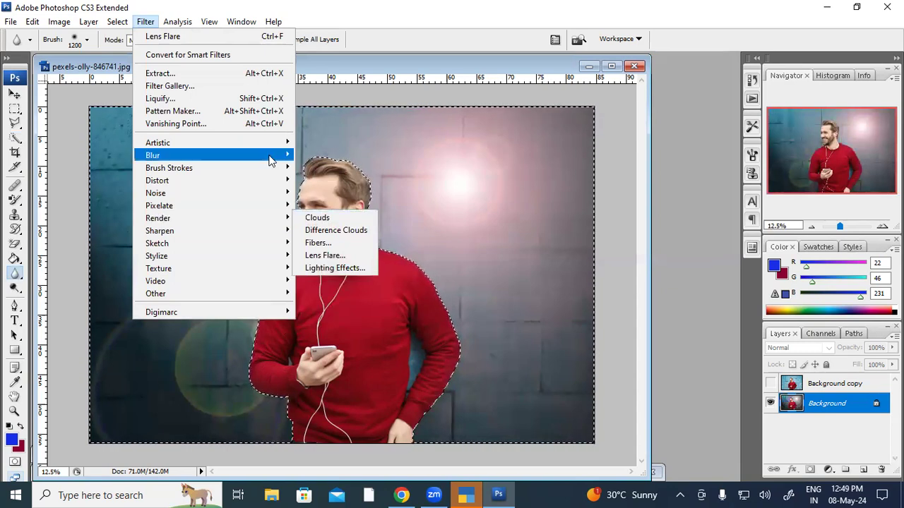
{"action": "left_click", "coordinate": [654, 67]}
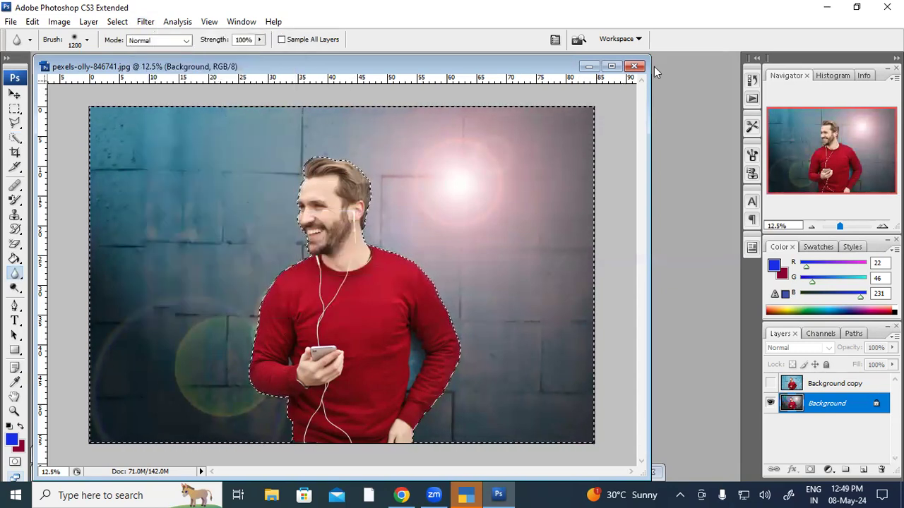